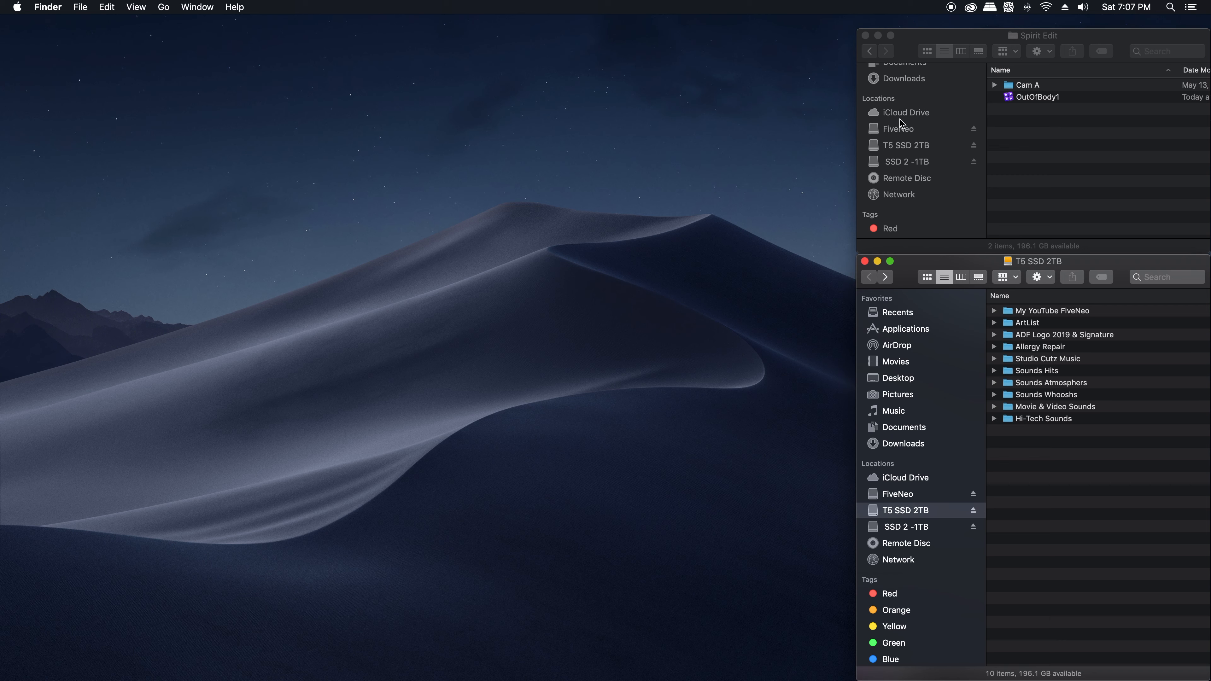
Step: Open the OutOfBody1 library from the Spirit Edit folder in Final Cut Pro and narrow its window to uncover the Finder windows
click(1020, 122)
click(1011, 98)
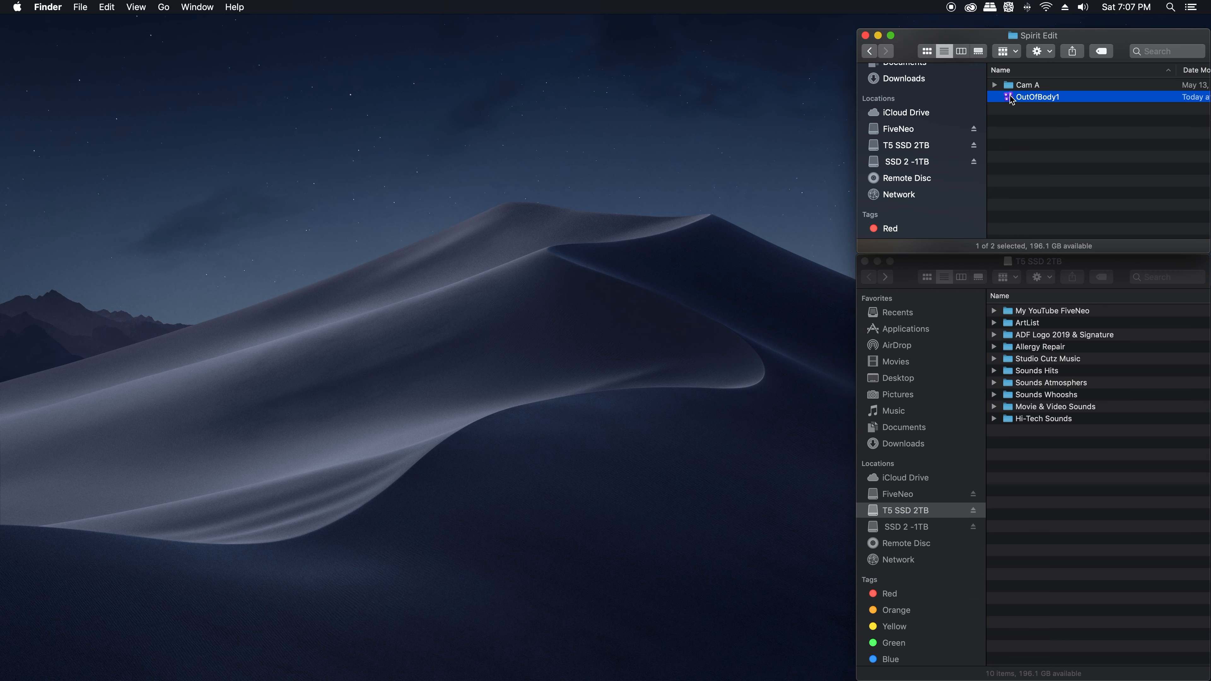
double_click(1011, 99)
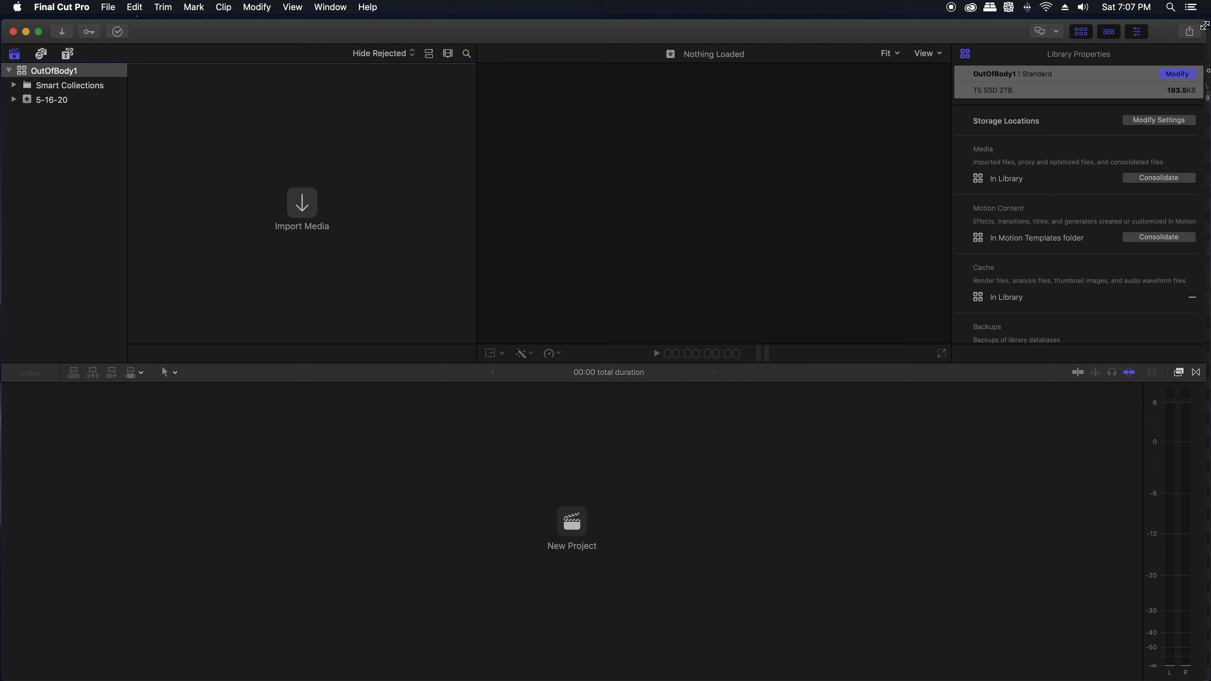
drag(1200, 25, 843, 32)
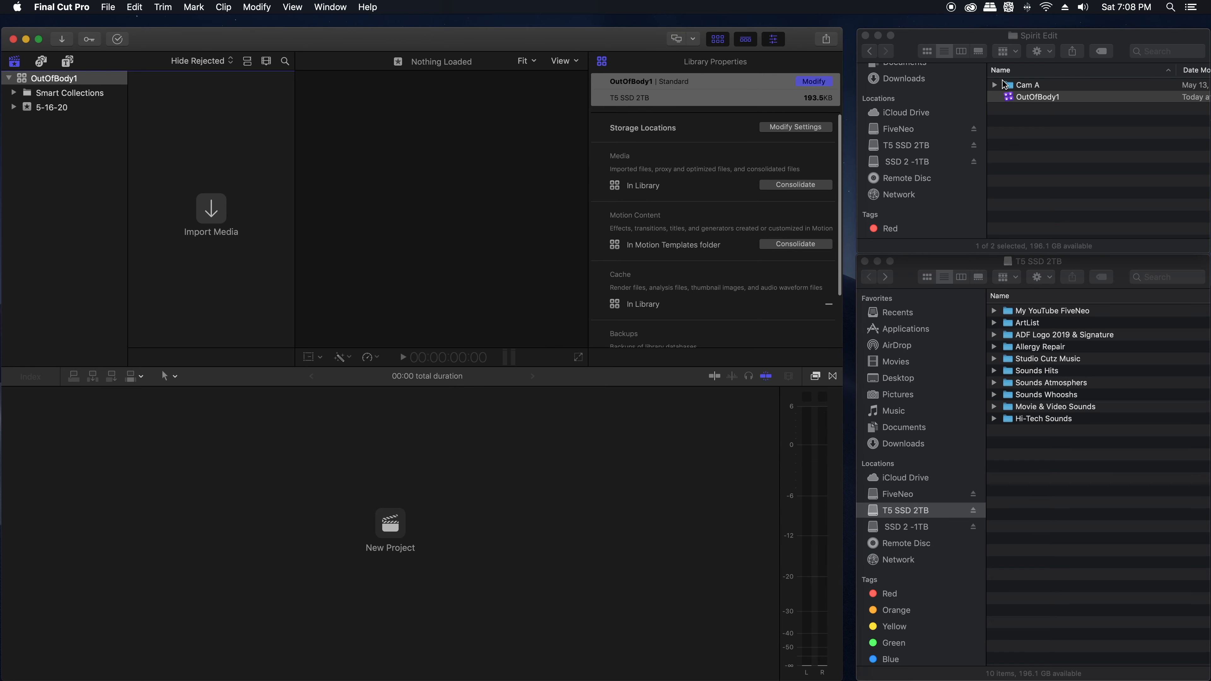
Step: Import the Cam A folder and the ArtList folder from Finder into the 5-16-20 event
click(1026, 85)
drag(1029, 88, 74, 110)
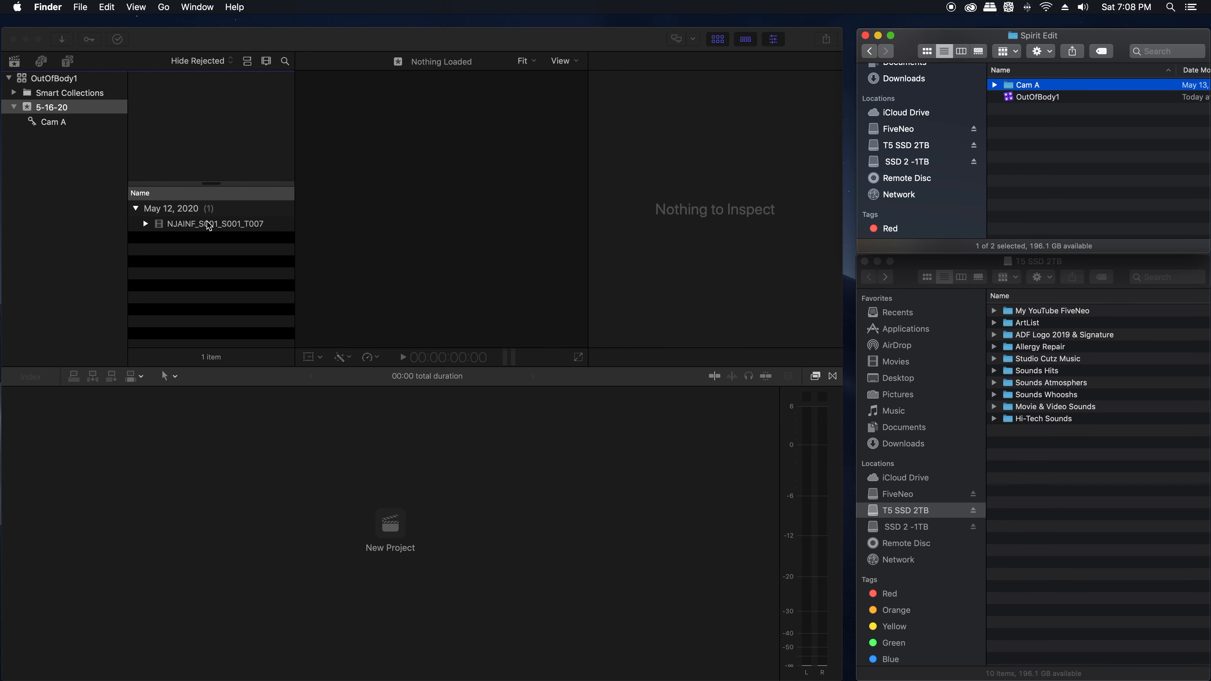
click(1016, 326)
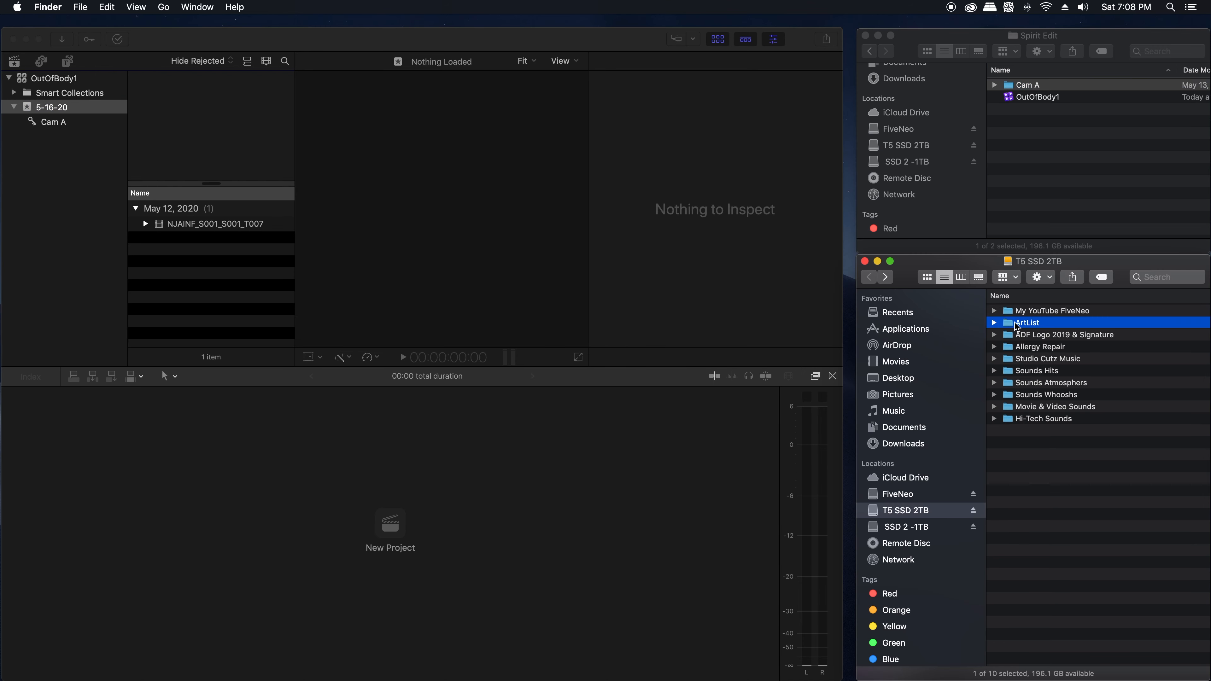
drag(1016, 327, 74, 109)
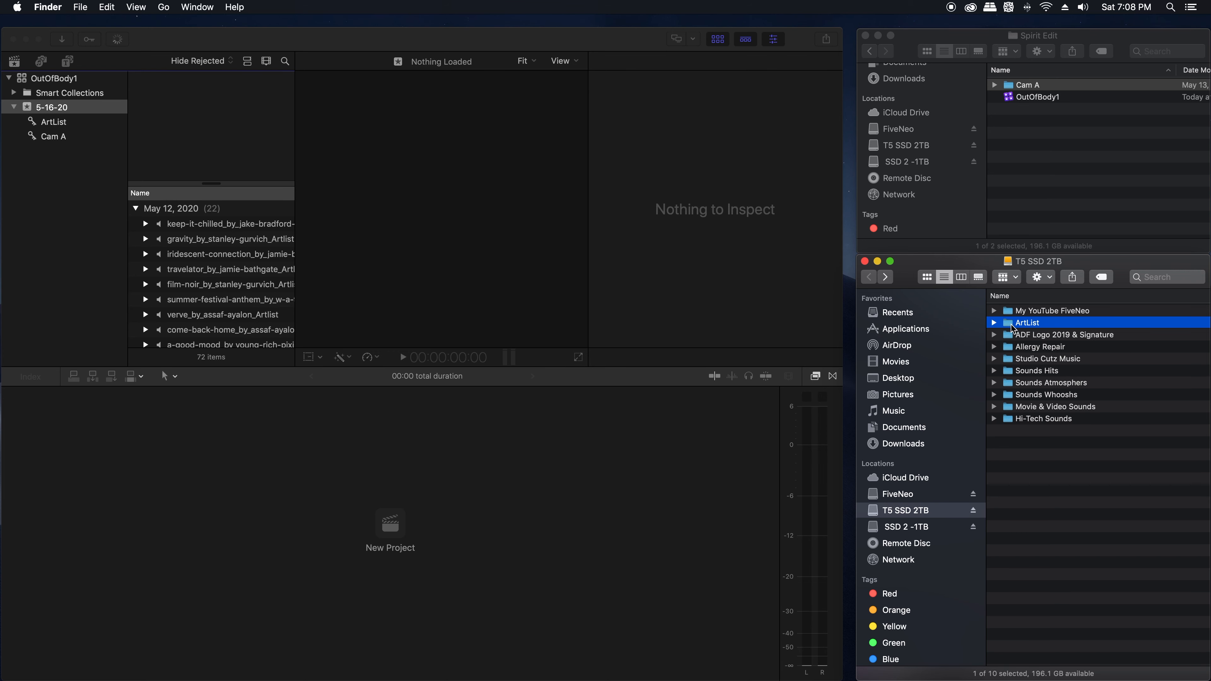
Step: Import the two animations folders, the Dr folder, Graphics Main, PFH Slides, PNG slides Stress, Telemorase Slides and Wix Photos from My YouTube FiveNeo into event 5-16-20
double_click(1012, 312)
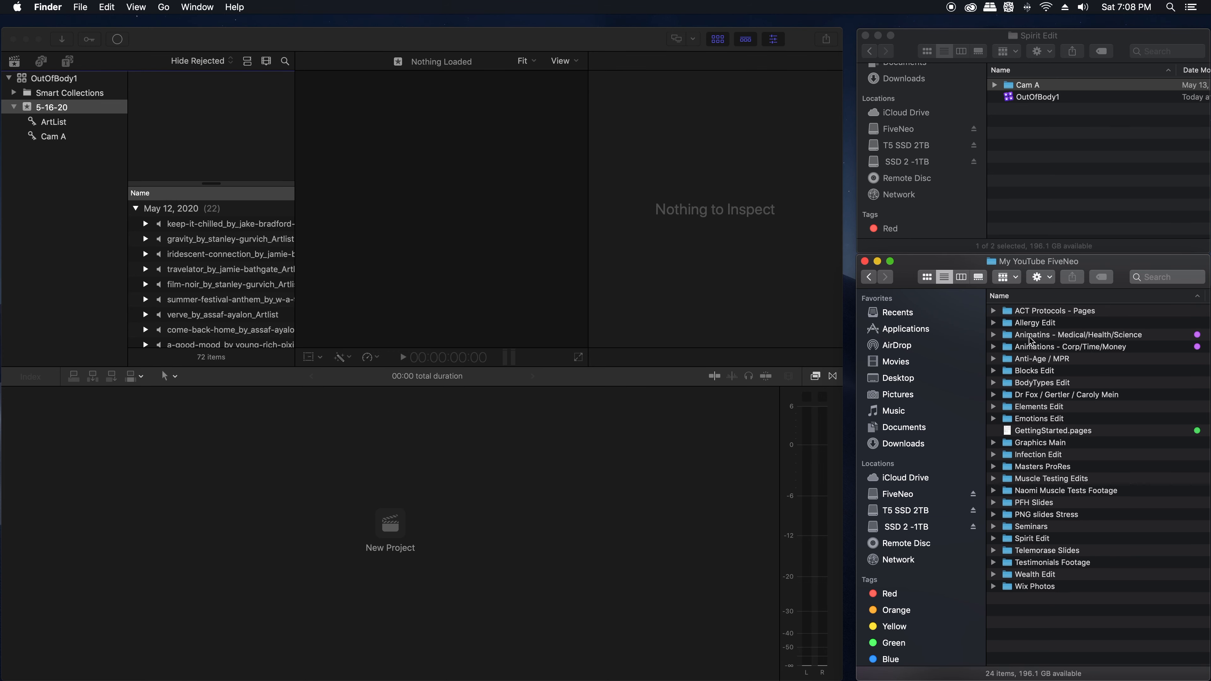
click(1041, 339)
shift+click(1022, 348)
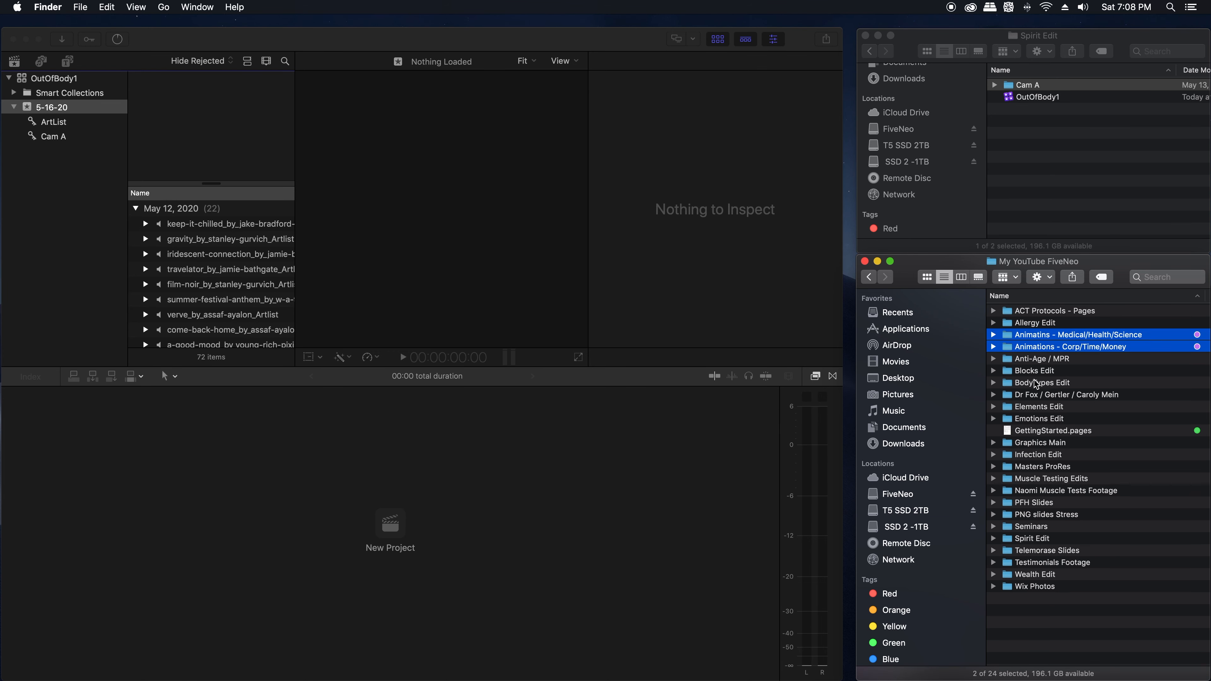
super+click(1019, 399)
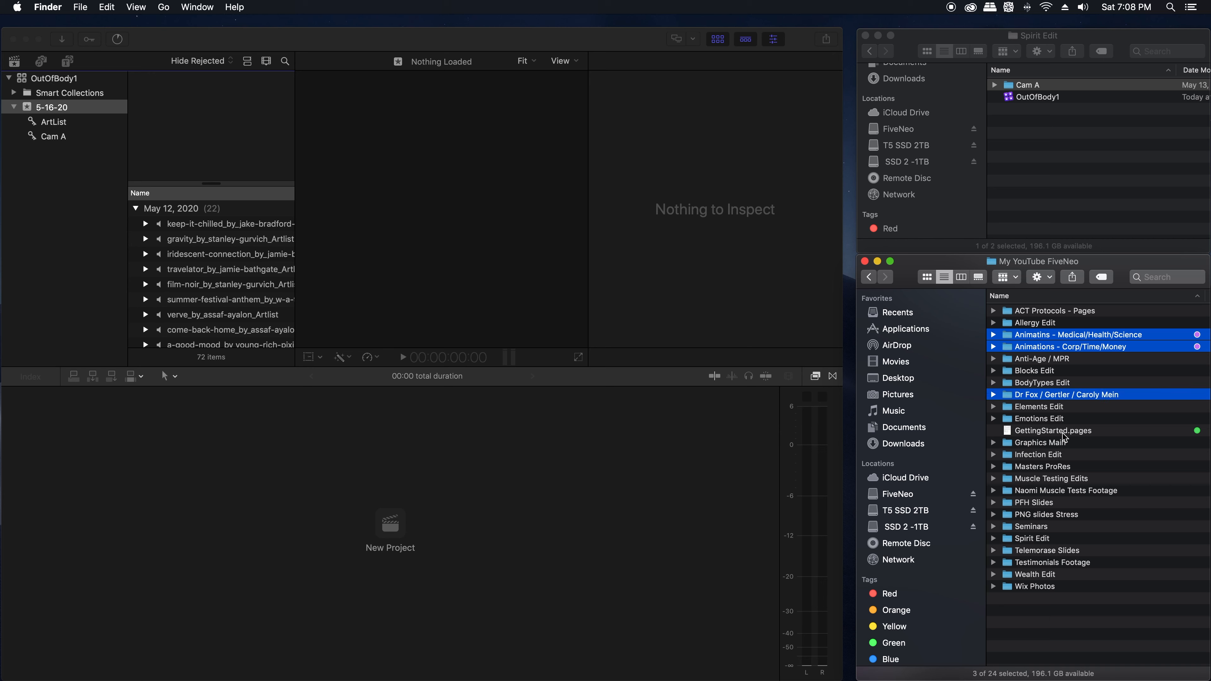
super+click(1015, 447)
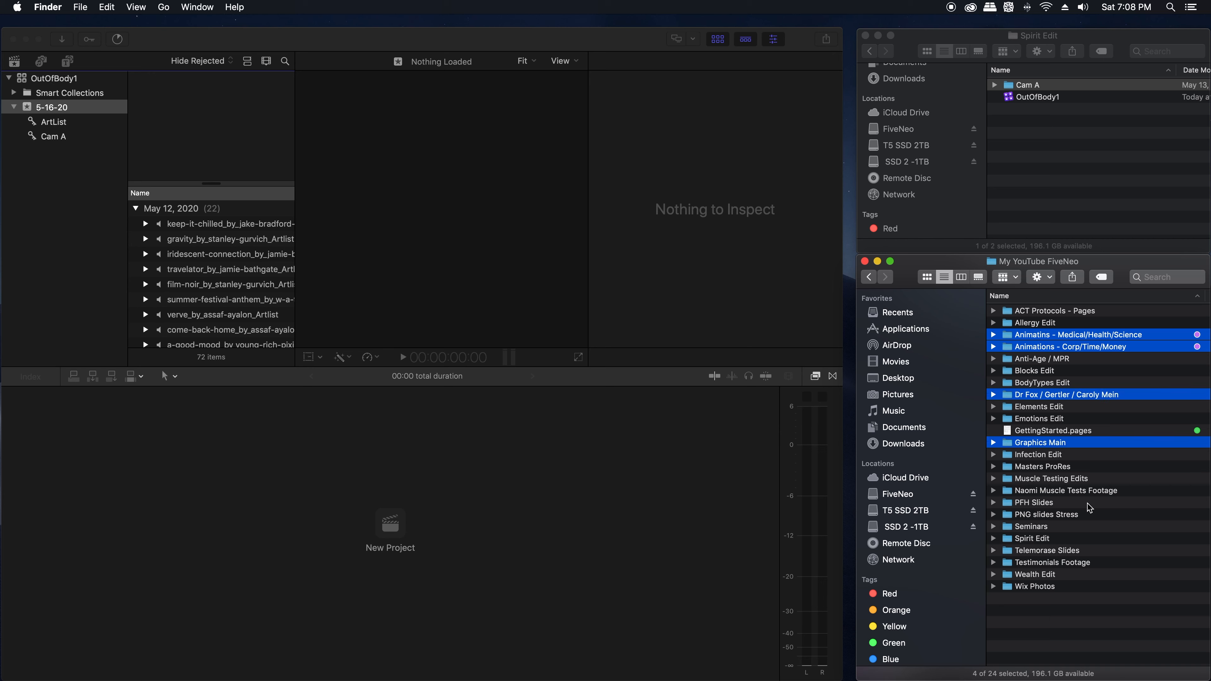
super+click(1037, 505)
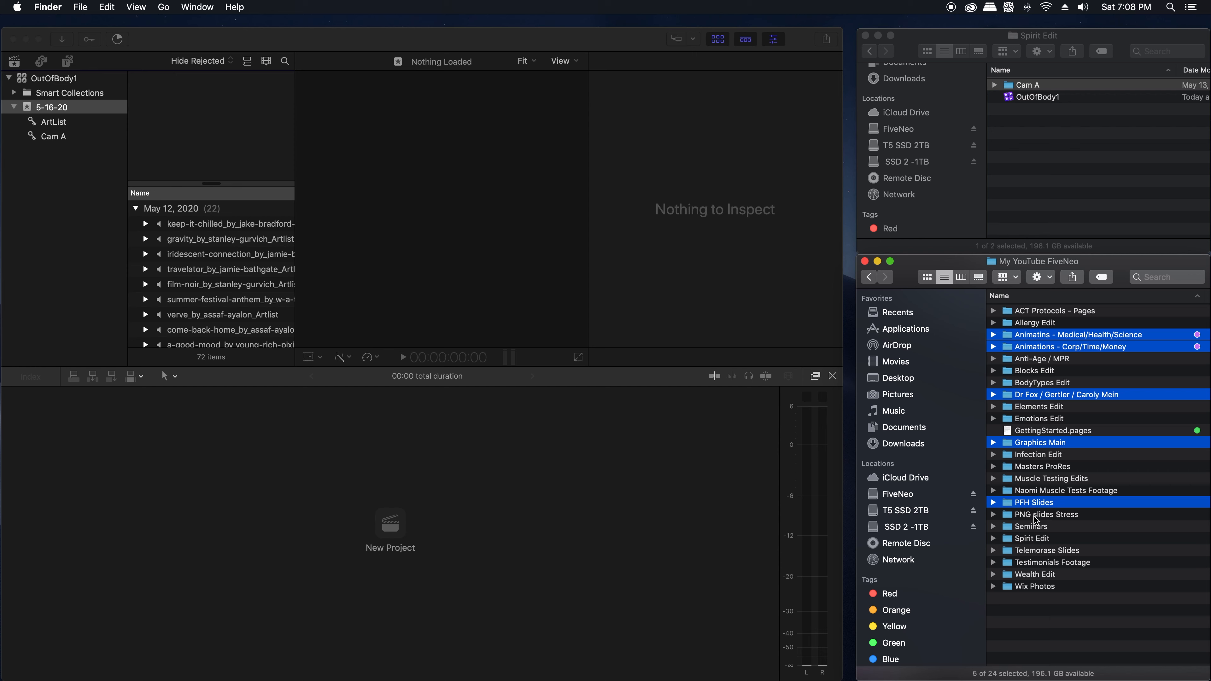
scroll(1024, 520, left, 1)
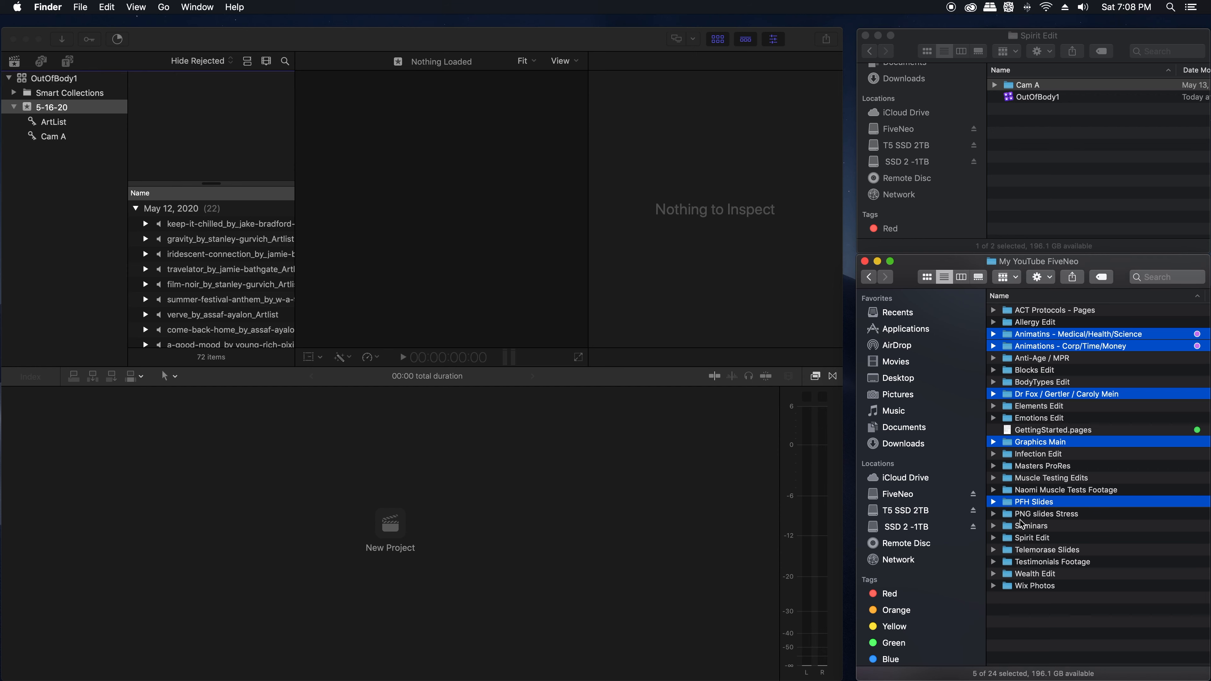
super+click(1037, 518)
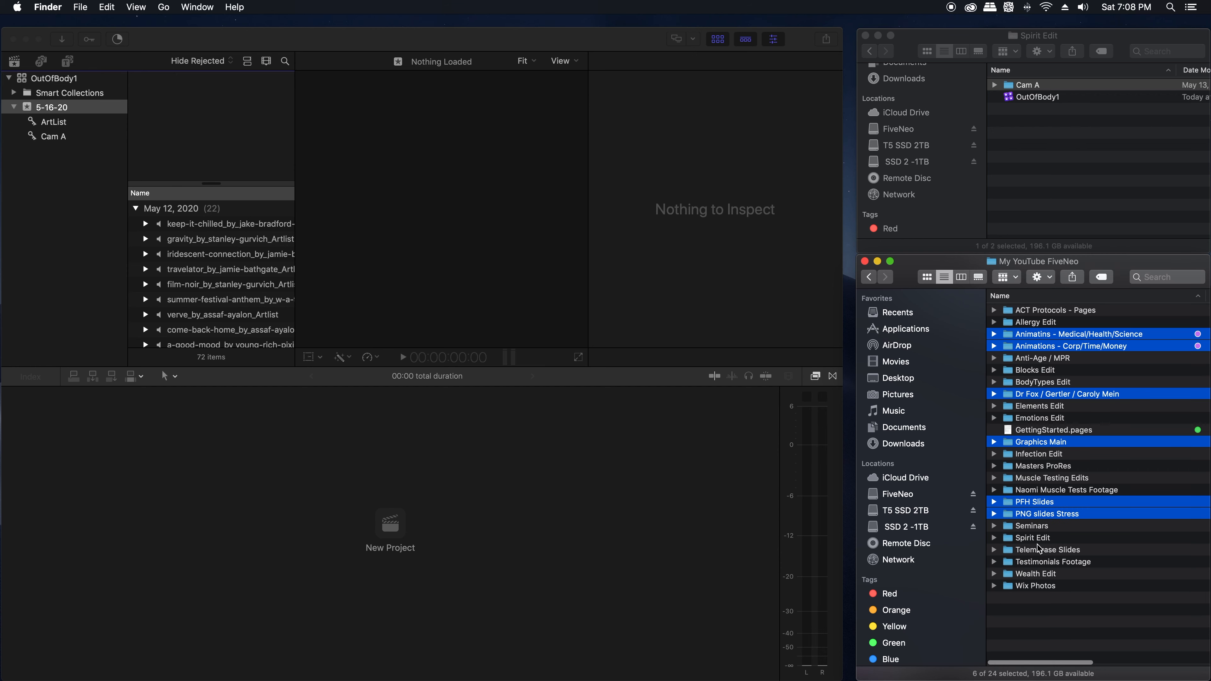
super+click(1030, 551)
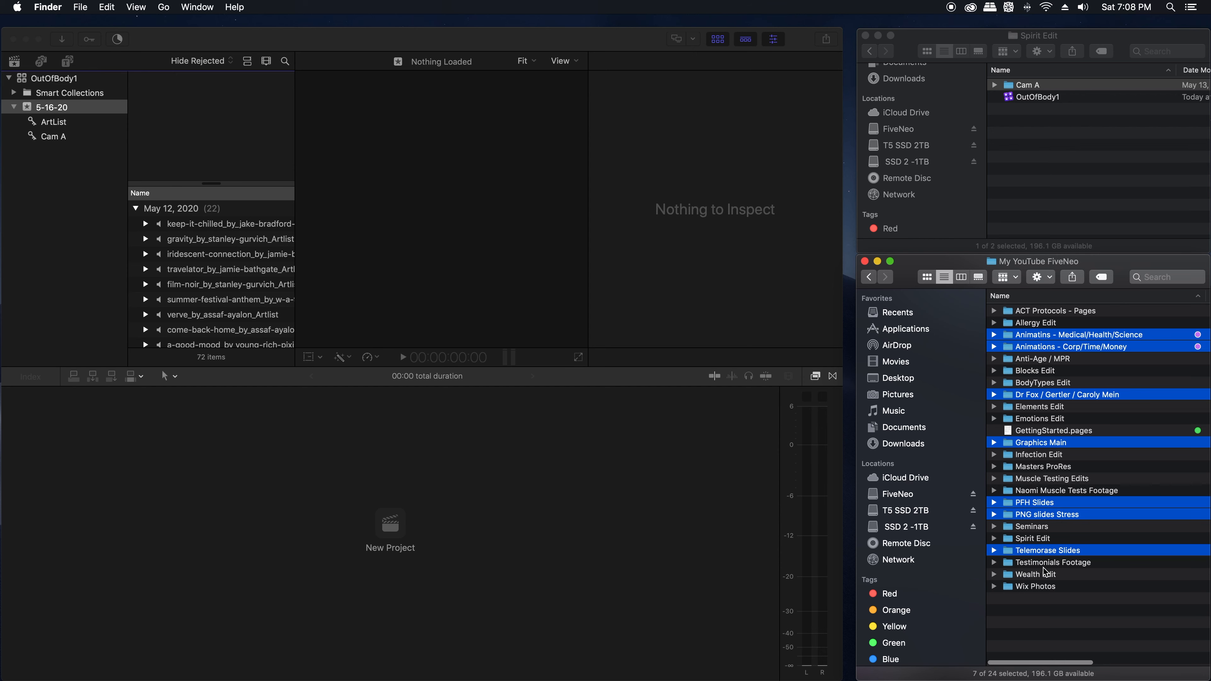
super+click(1035, 588)
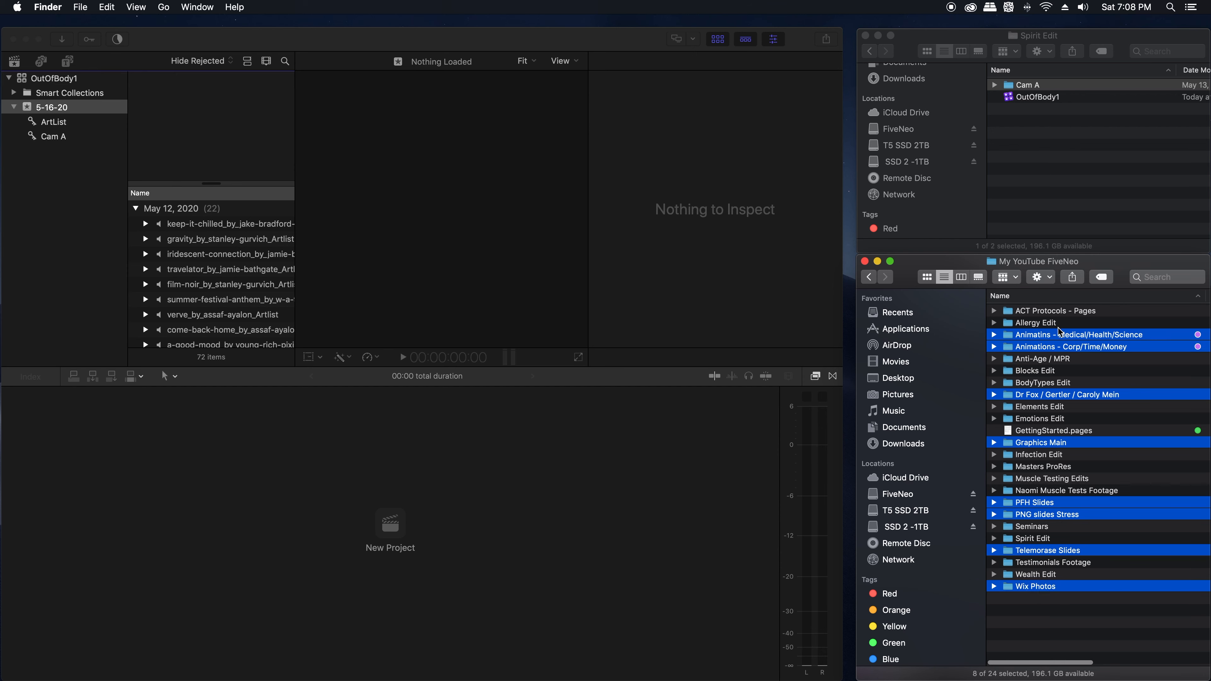
drag(1060, 341, 57, 110)
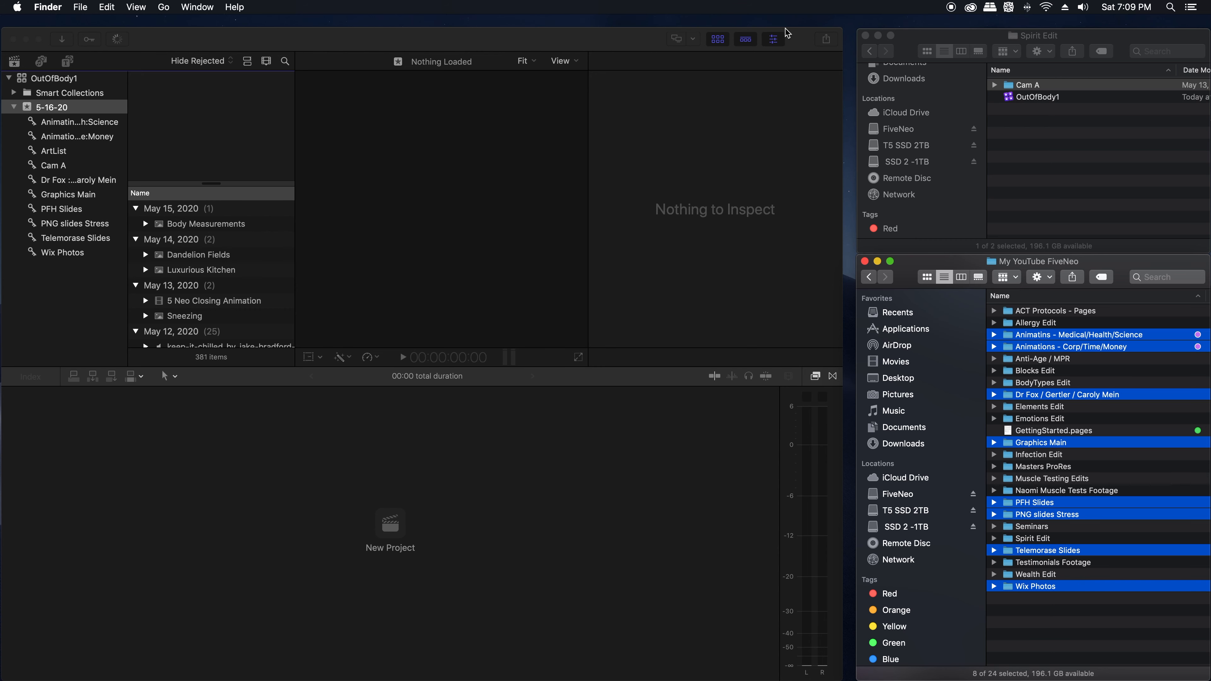
Step: Widen the Final Cut Pro window back to the full screen width and apply the Default workspace
drag(842, 35, 1209, 24)
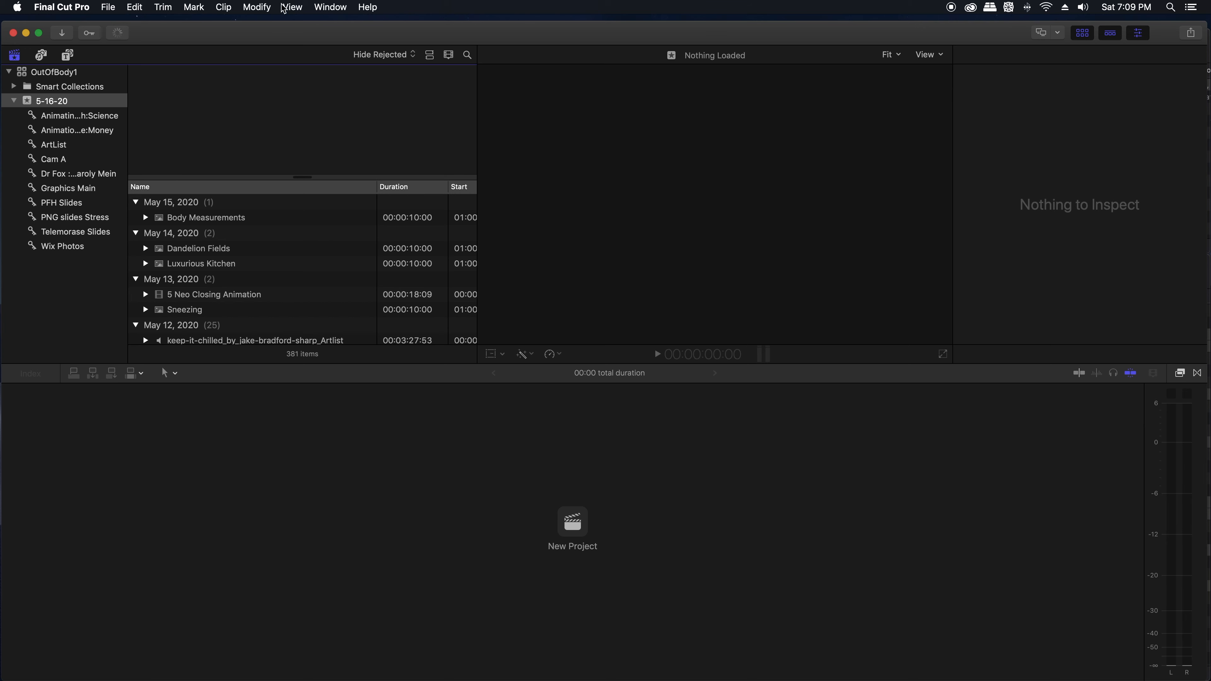
click(253, 5)
mouse_move(294, 7)
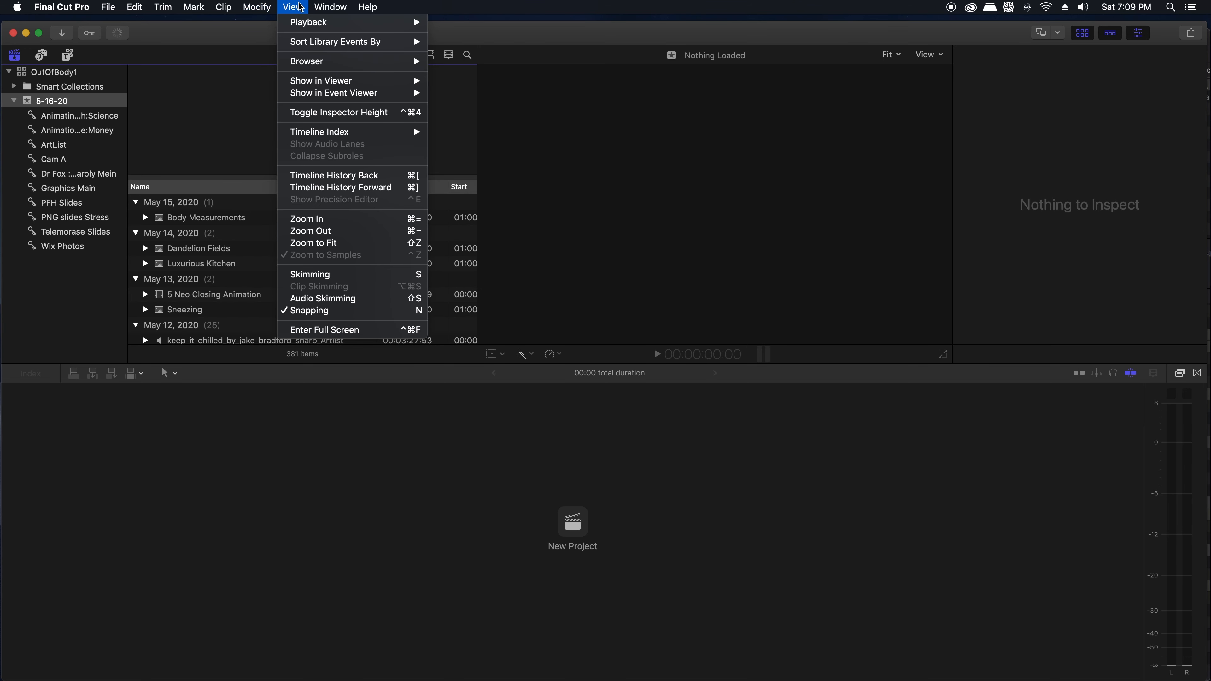
mouse_move(330, 7)
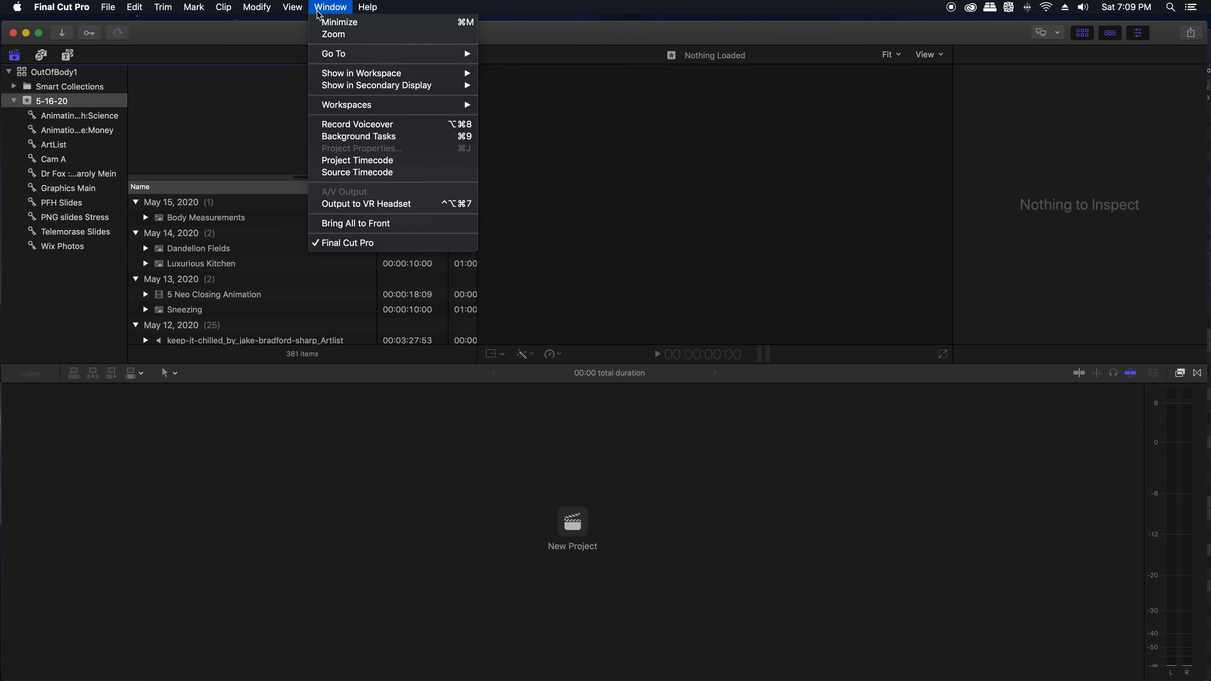
mouse_move(357, 105)
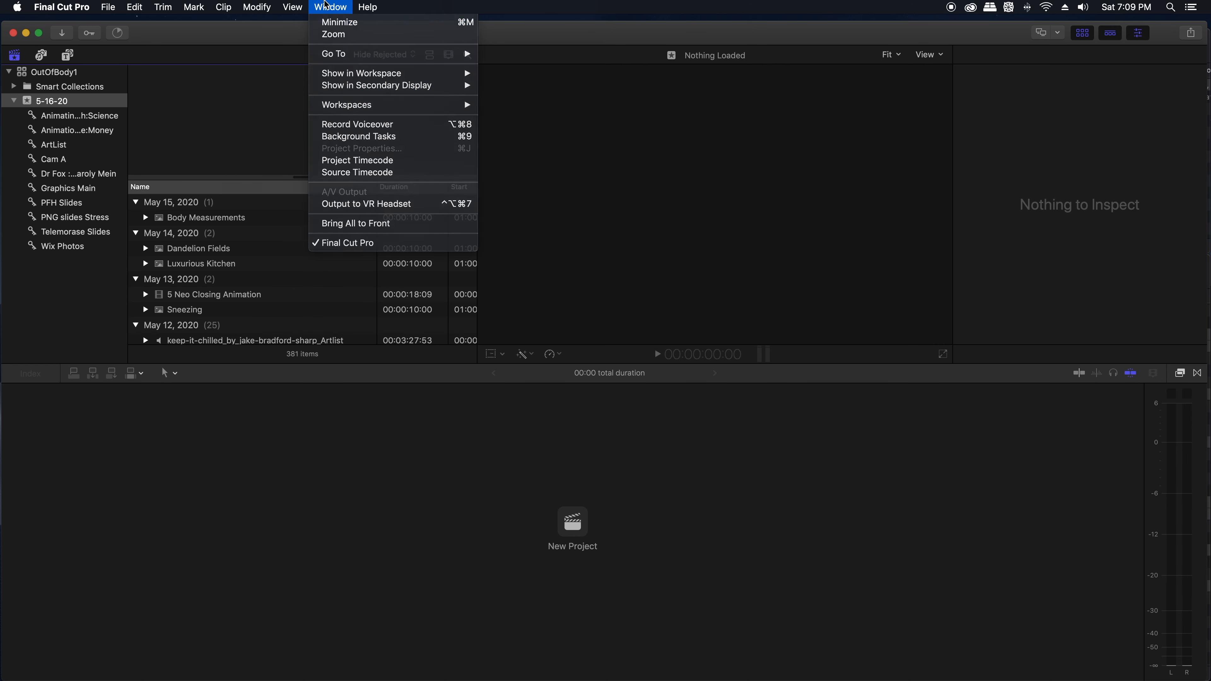
click(327, 4)
click(327, 5)
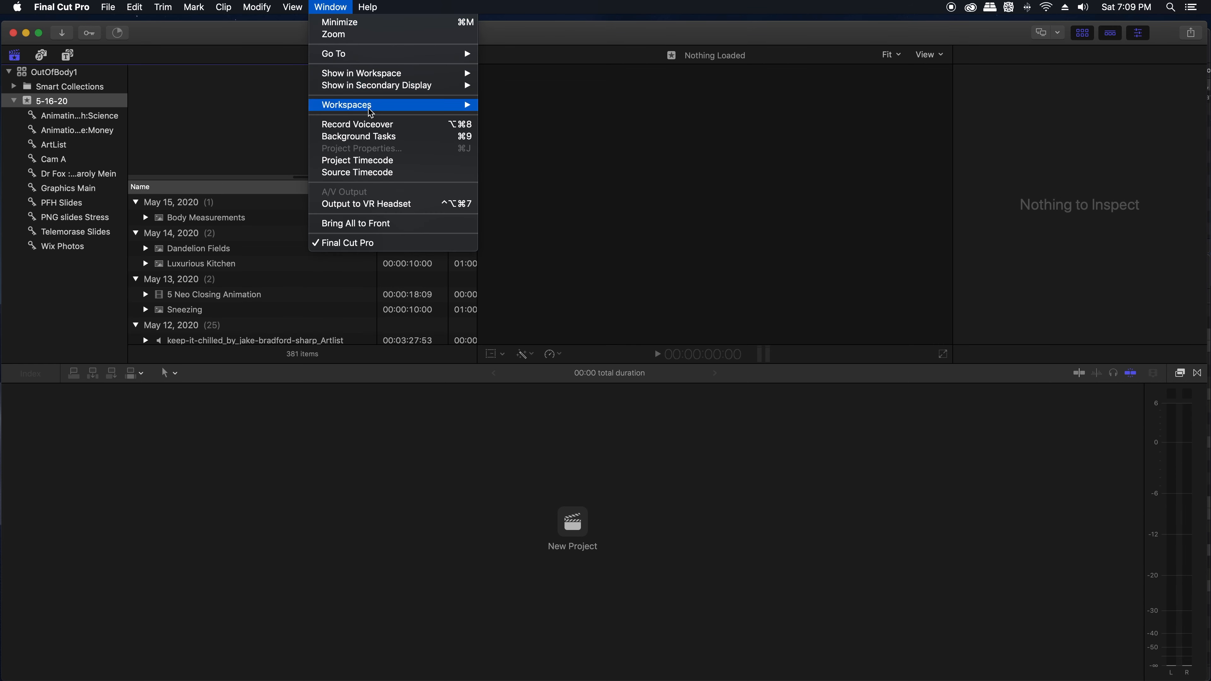
mouse_move(371, 106)
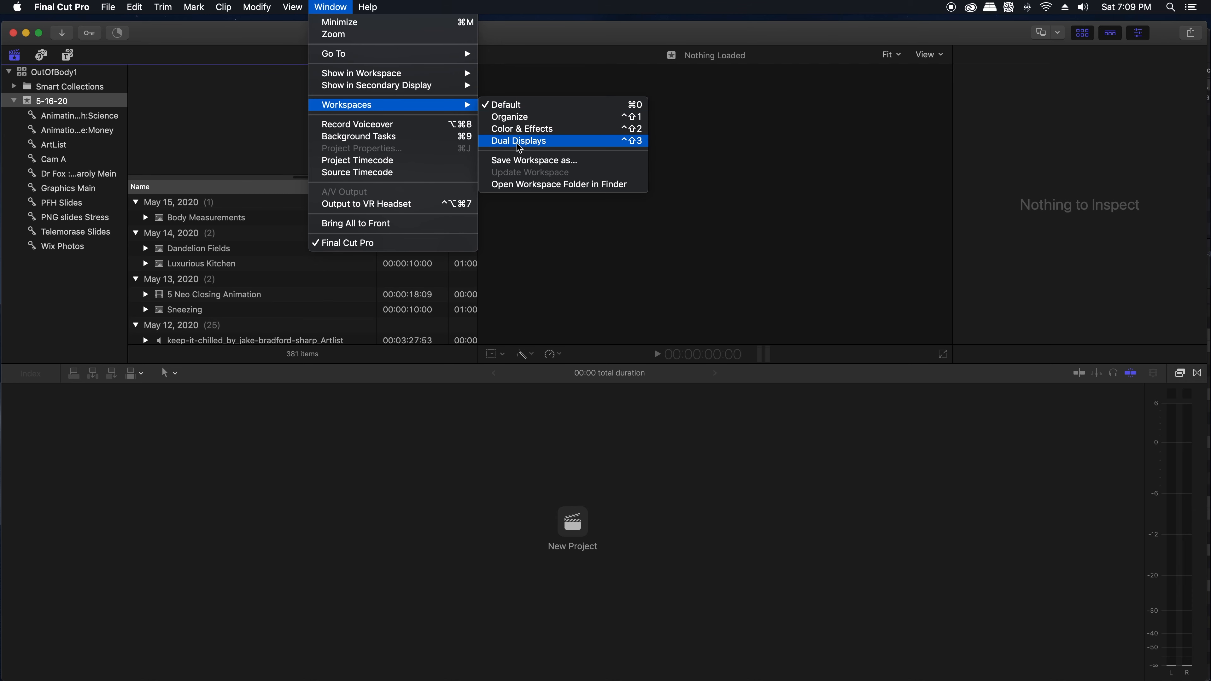
click(507, 107)
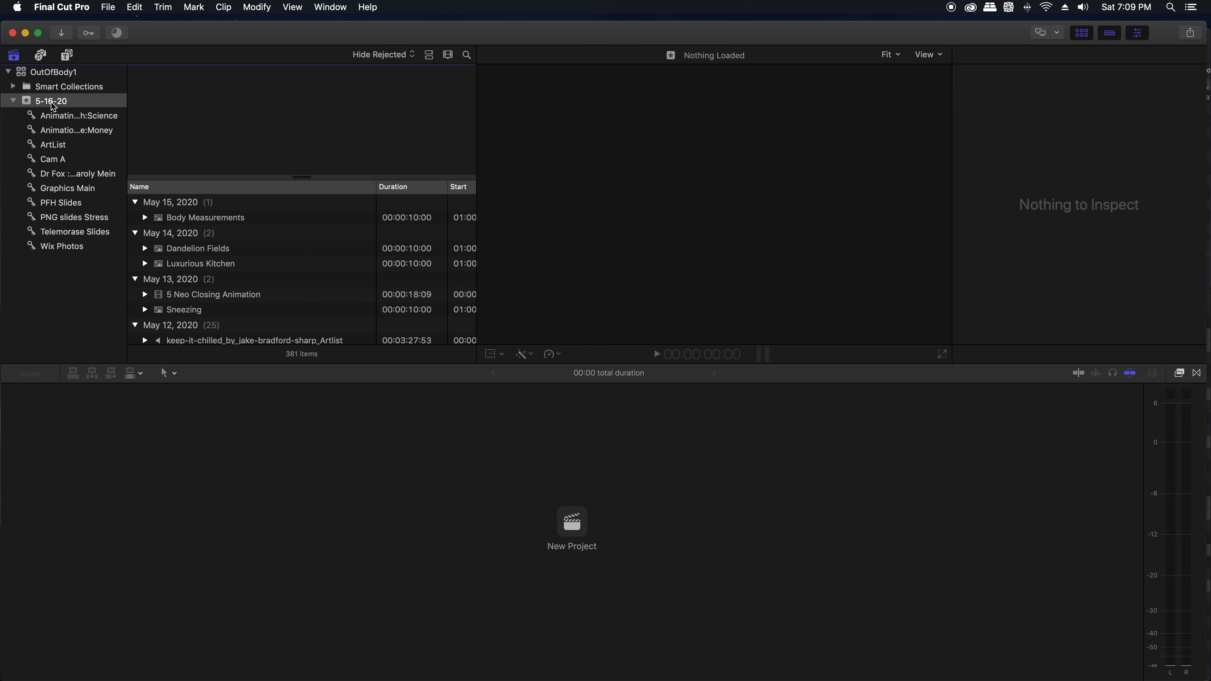
Step: Create a new project named OutOfBody1 in the 5-16-20 event, keeping the 1080p HD, 1920x1080, 24p settings
click(109, 8)
mouse_move(136, 26)
click(339, 28)
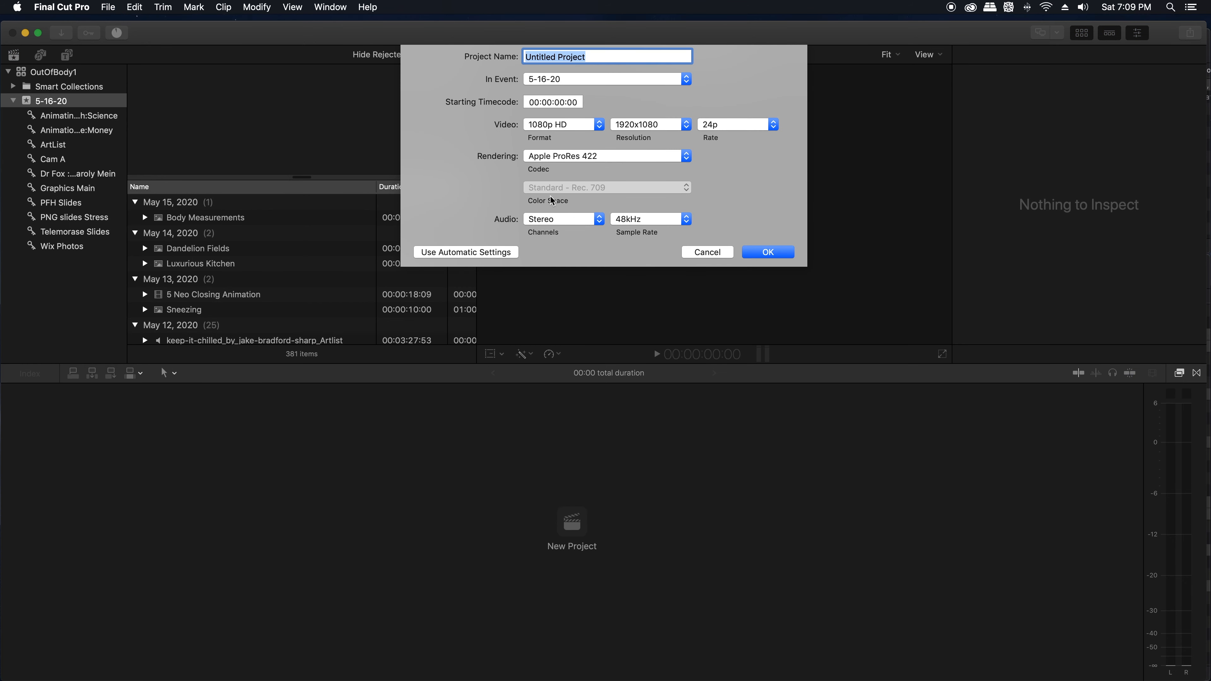
text(OutOfBody1)
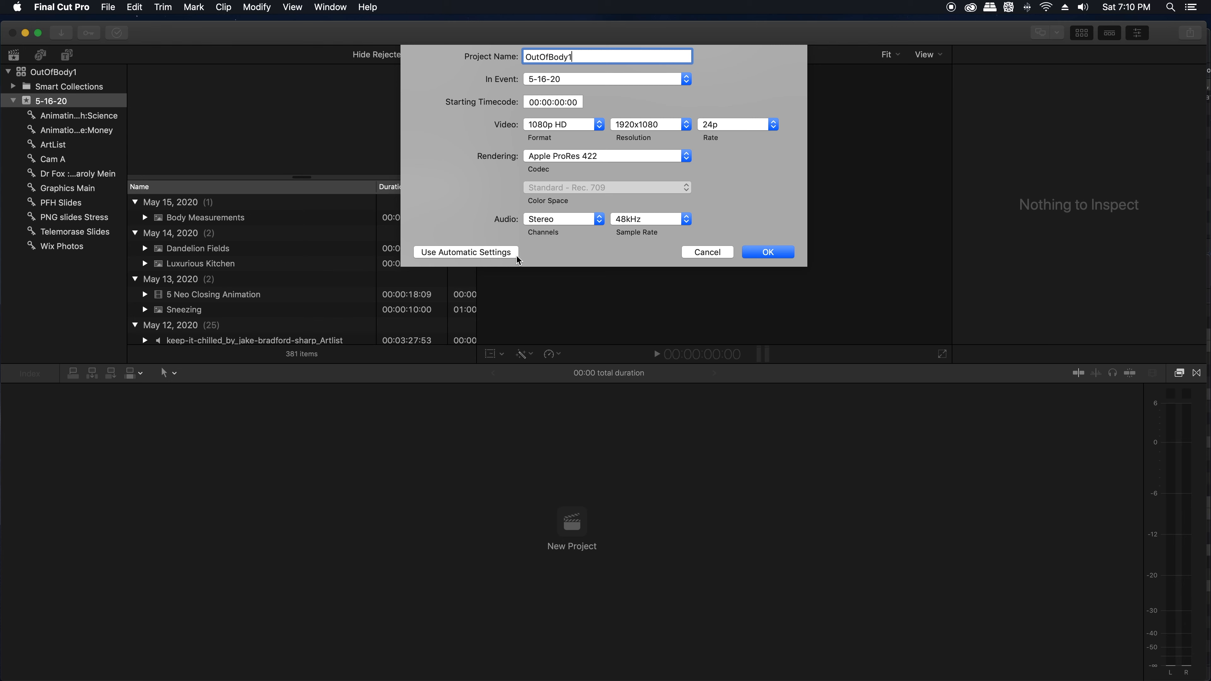
click(764, 254)
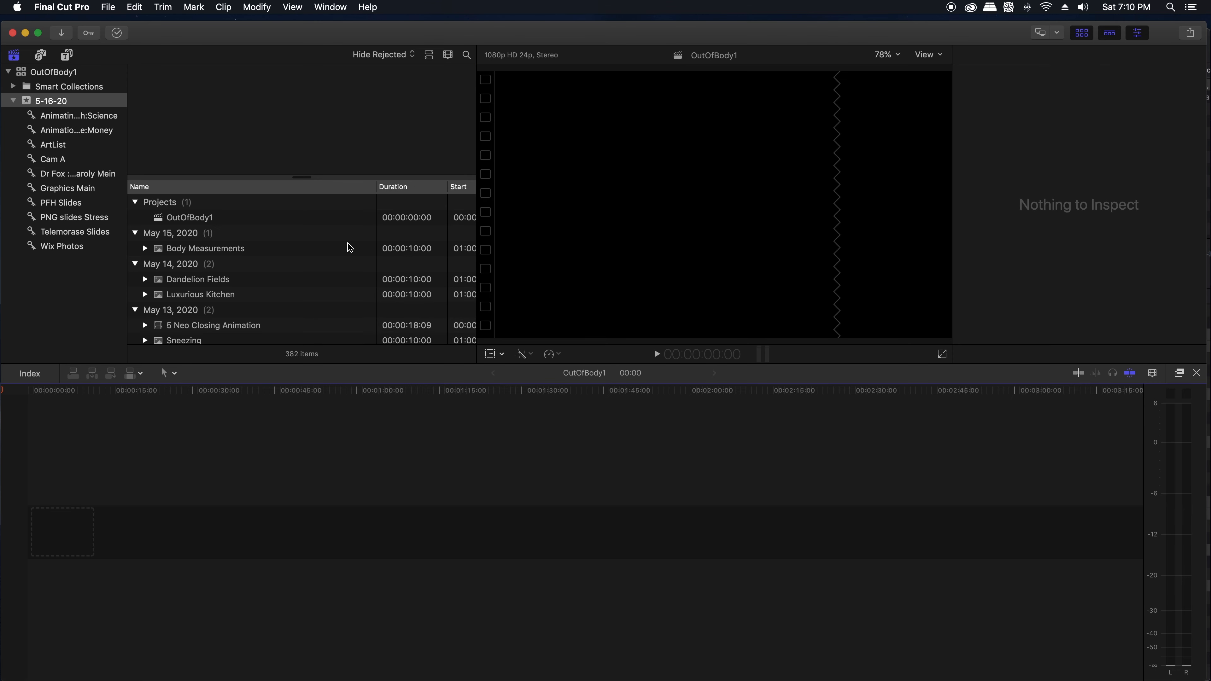
Step: Add the Cam A clip NJAINF_S001_S001_T007 to the start of the empty OutOfBody1 timeline
click(159, 220)
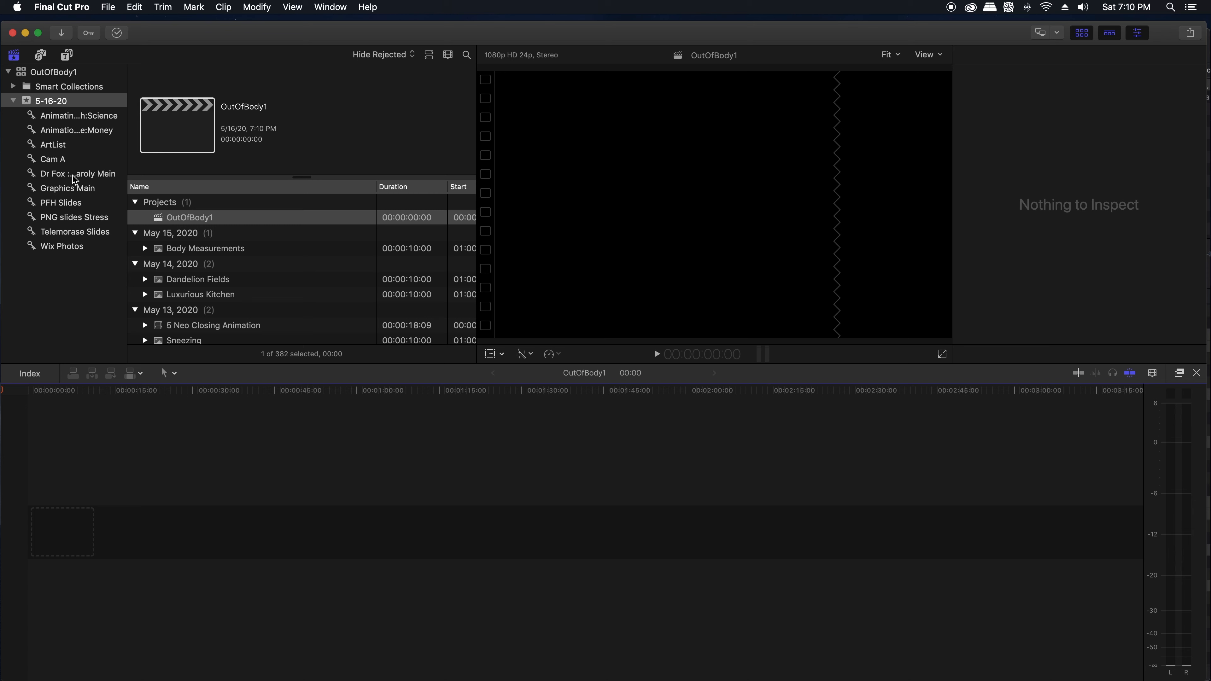
click(57, 163)
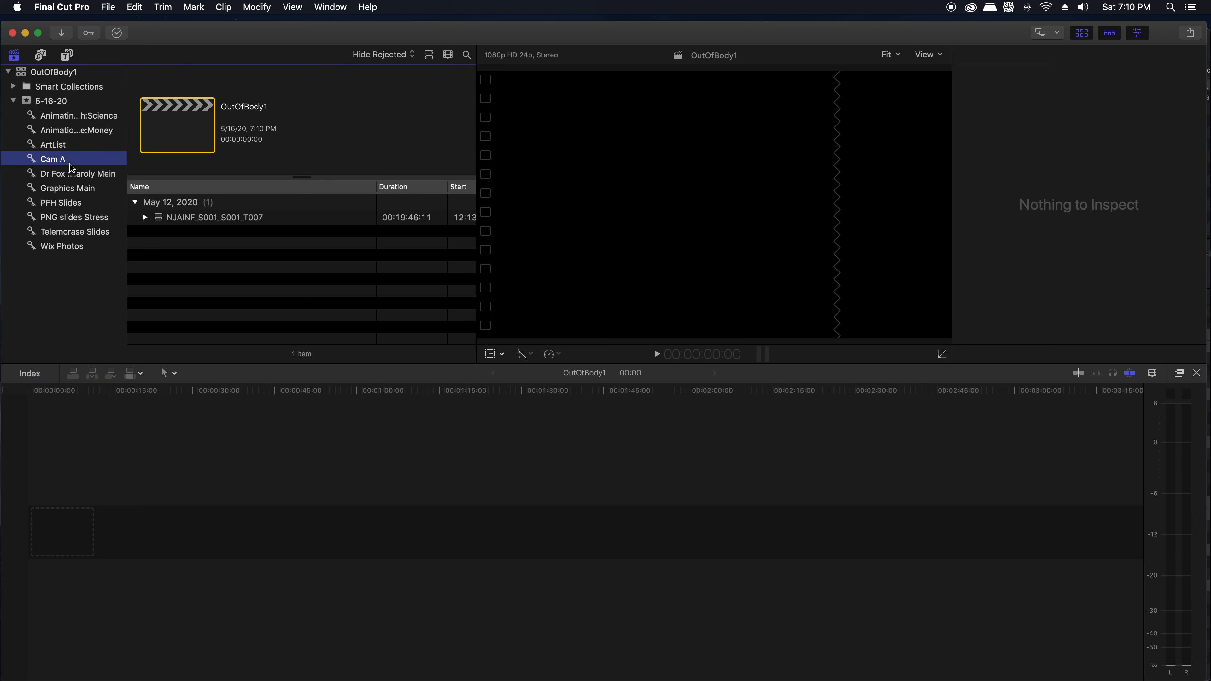
drag(183, 220, 46, 459)
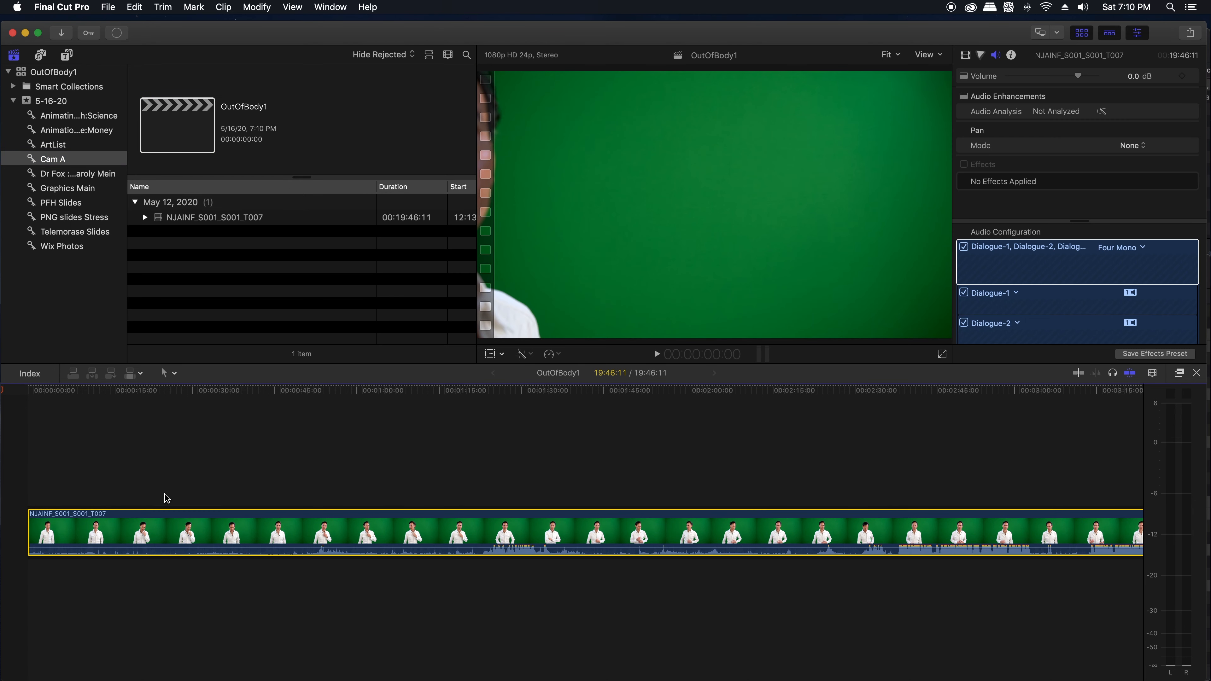
Step: Lift the green-screen clip in the timeline out of the primary storyline
mouse_move(401, 538)
mouse_down()
mouse_move(447, 538)
mouse_move(377, 530)
mouse_up()
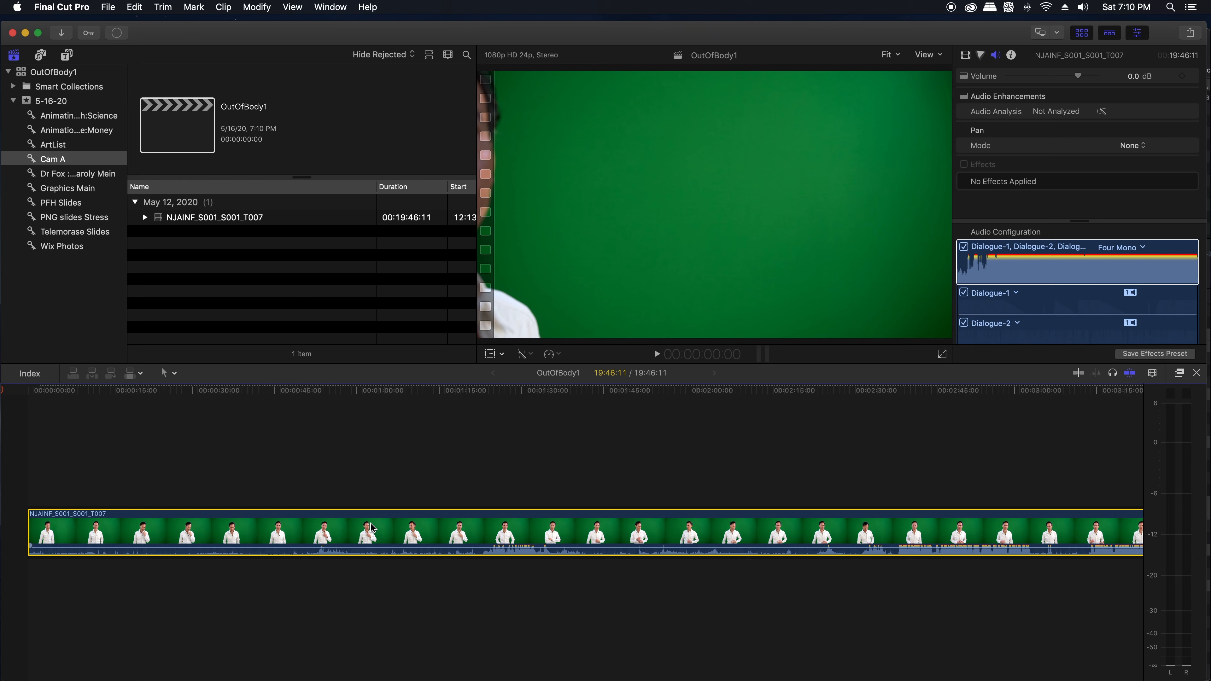
right_click(372, 527)
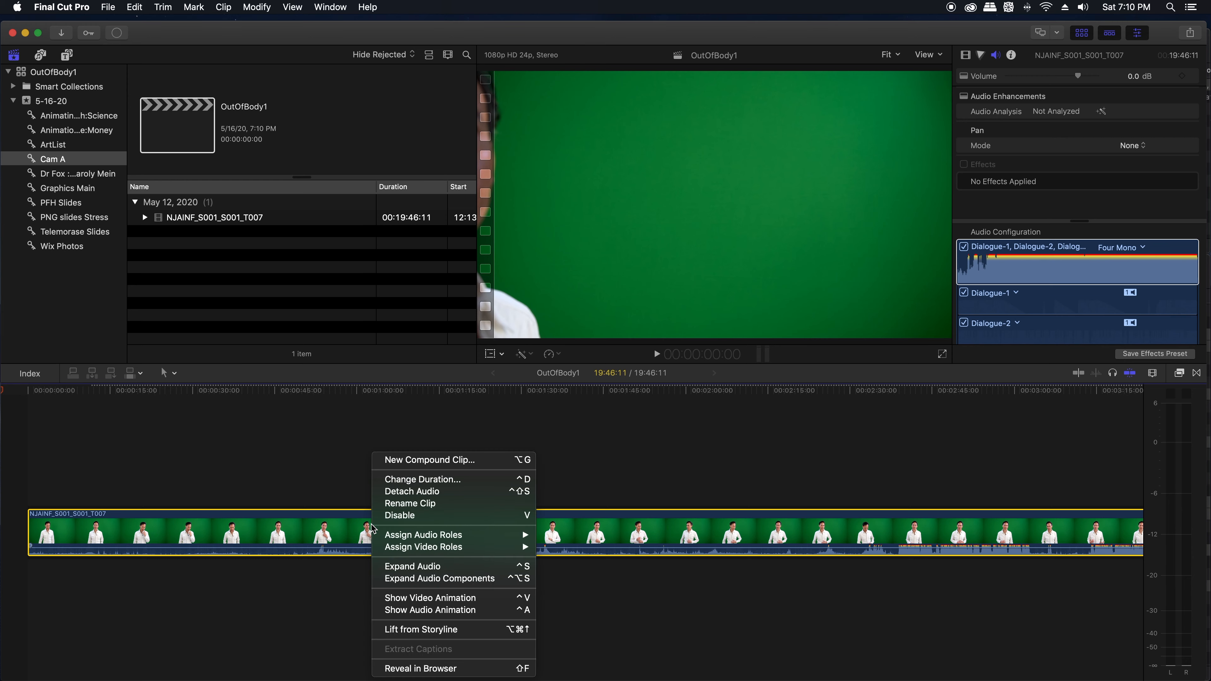
click(411, 629)
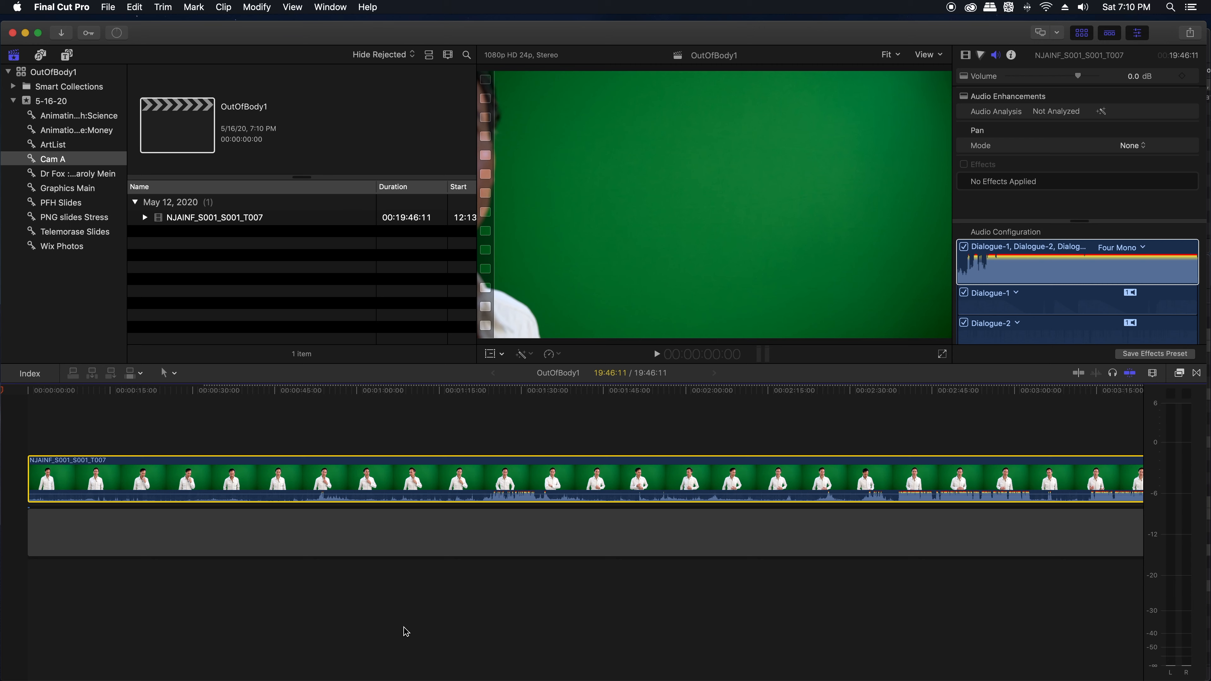
Step: Examine the lifted clip on the timeline, first over its full length and then close up at its beginning
key(super+minus)
key(super+minus)
key(super+minus)
key(super+minus)
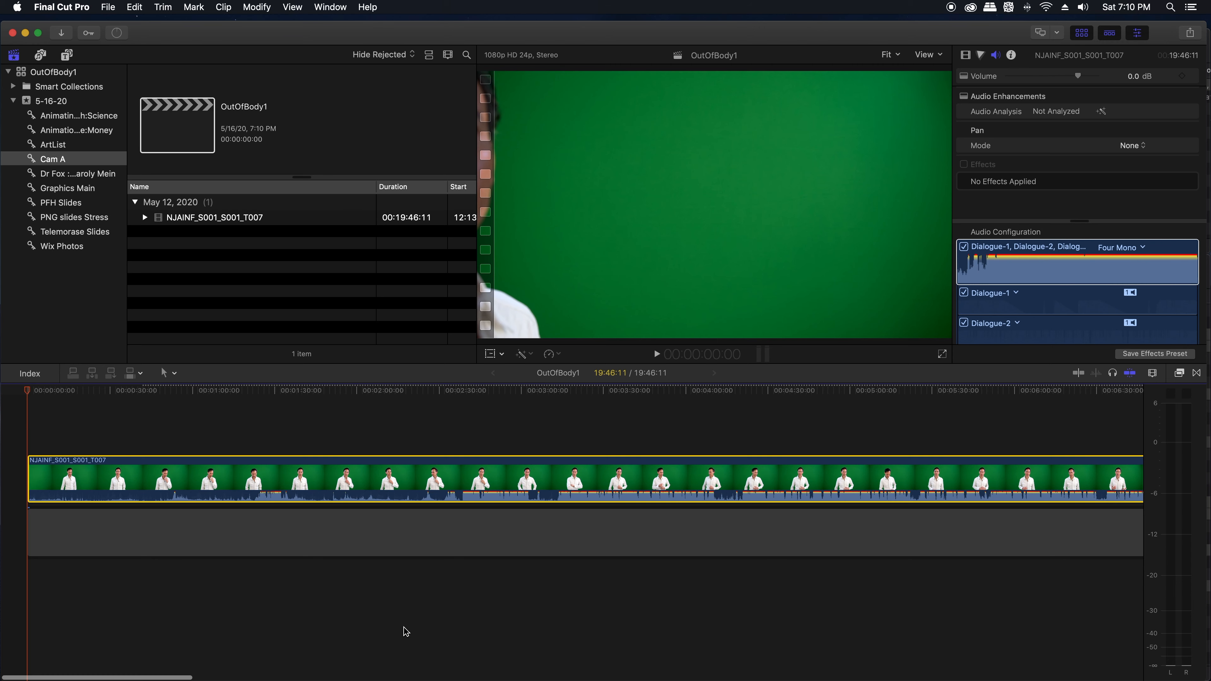
key(super+minus)
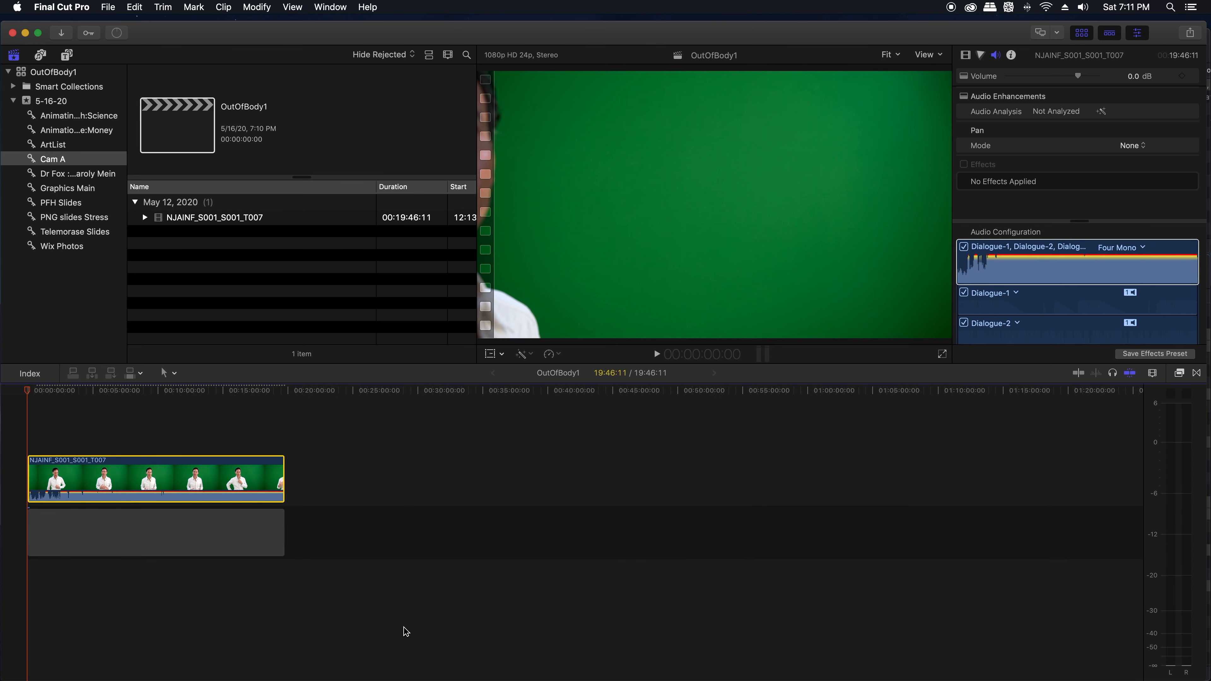
key(super+equal)
key(super+equal)
key(super+equal)
key(super+equal)
key(super+equal)
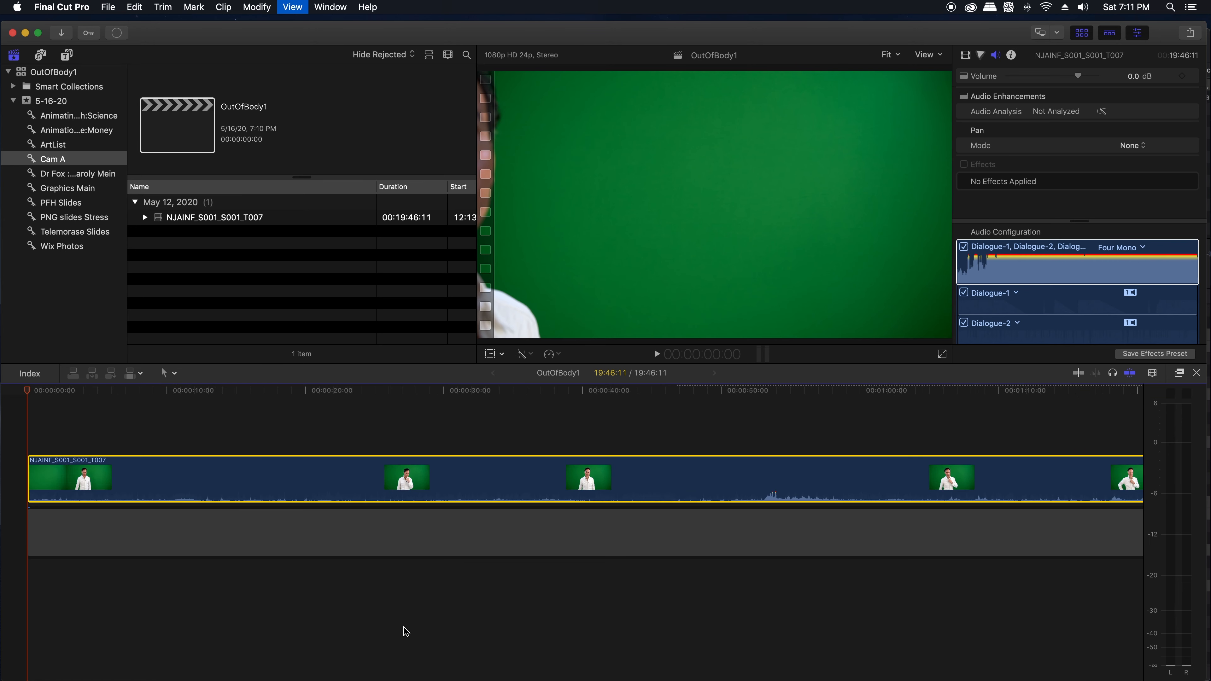
Step: Extend the gap in the primary storyline to about 29 minutes and move the green-screen clip to start about 3:30 into the timeline
key(super+minus)
key(super+minus)
key(super+minus)
key(super+minus)
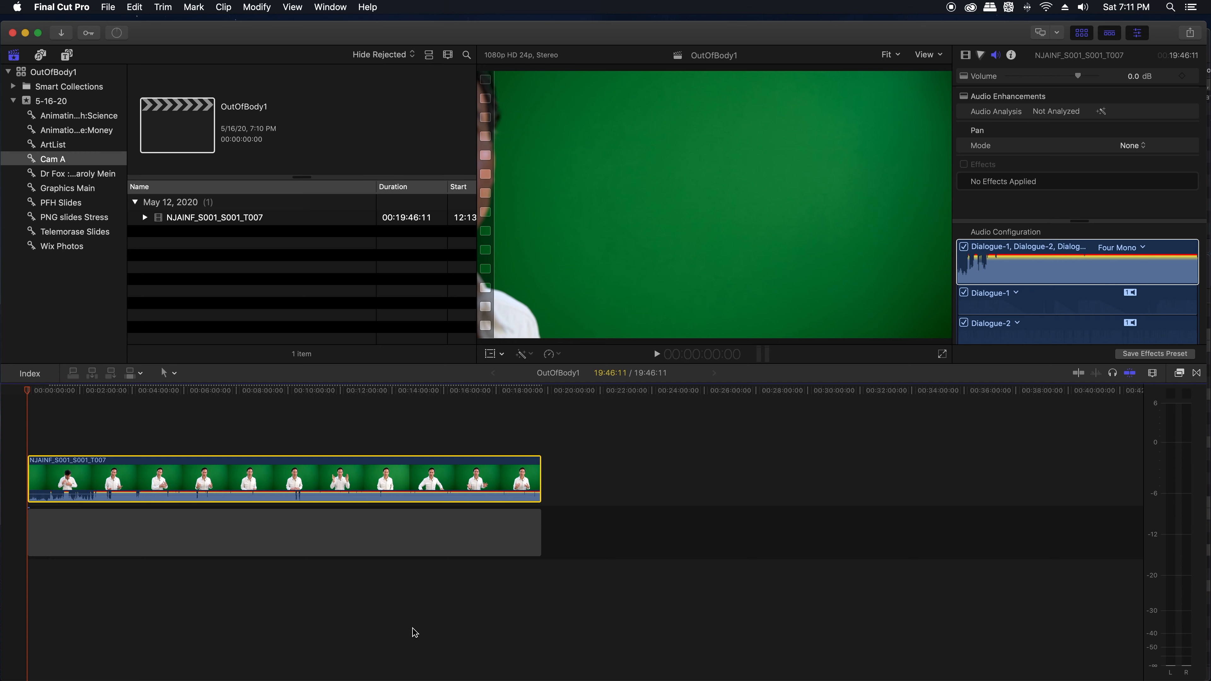
drag(540, 520, 695, 519)
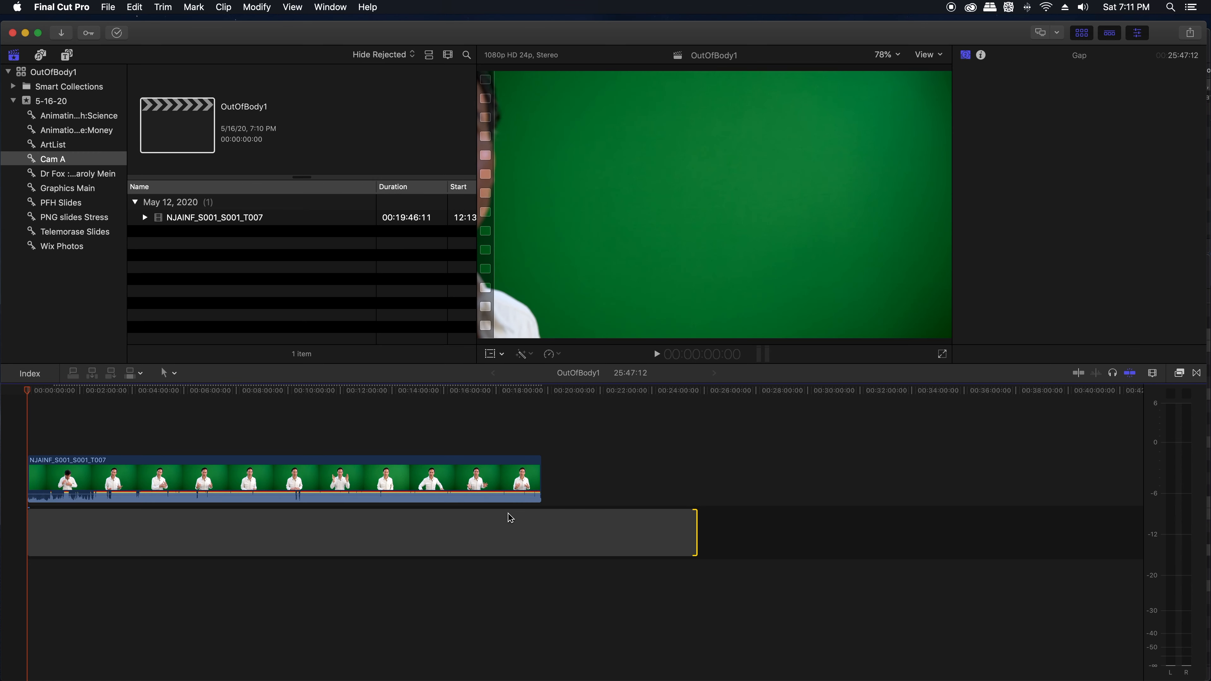
drag(501, 482, 570, 475)
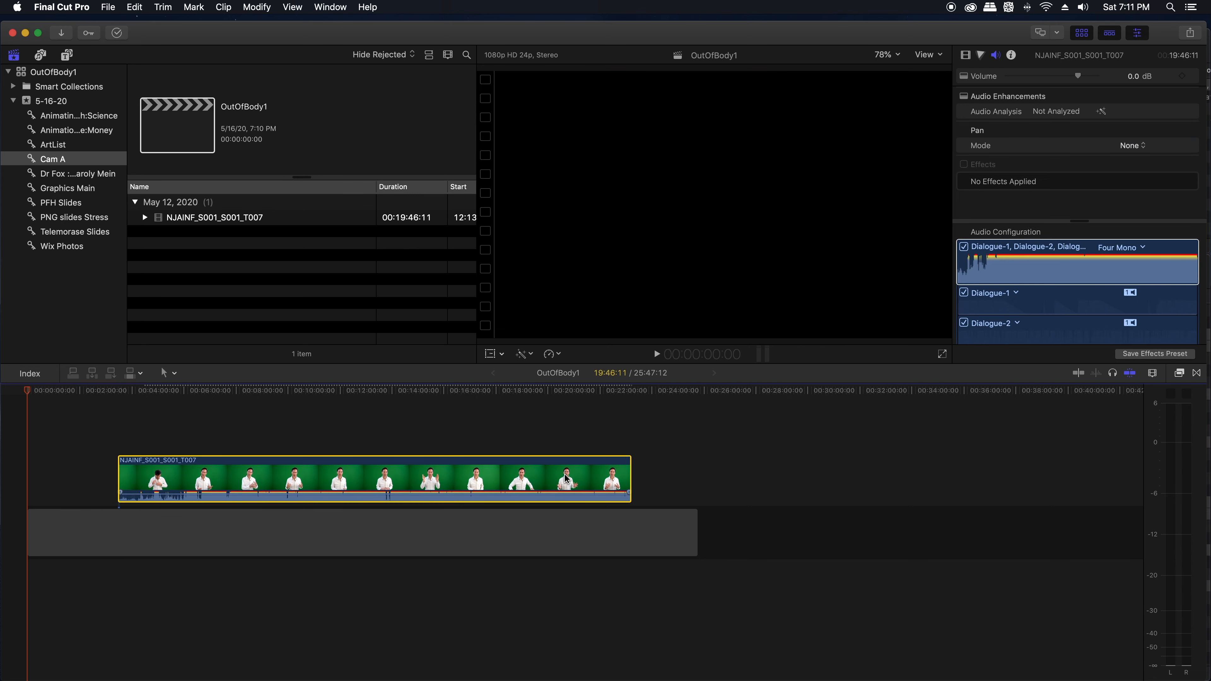
drag(697, 521, 781, 521)
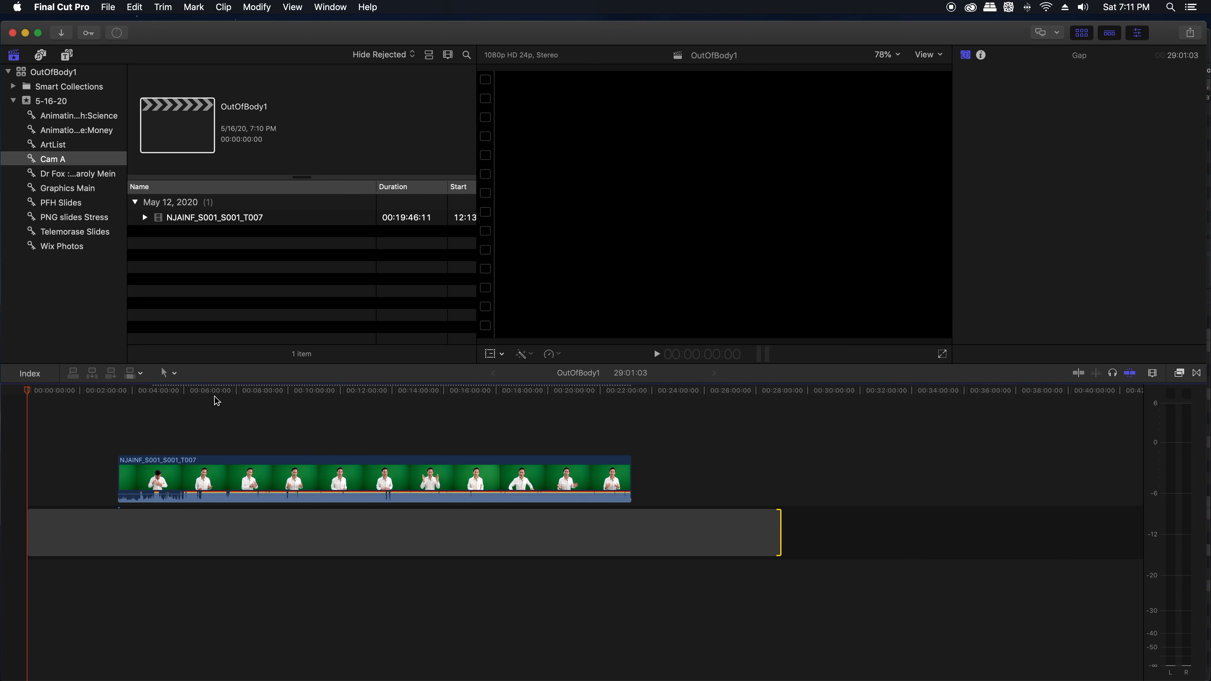
Step: Reposition the green-screen clip above the gap, first back at the timeline's start and finally beginning at about 4:20
drag(141, 391, 238, 404)
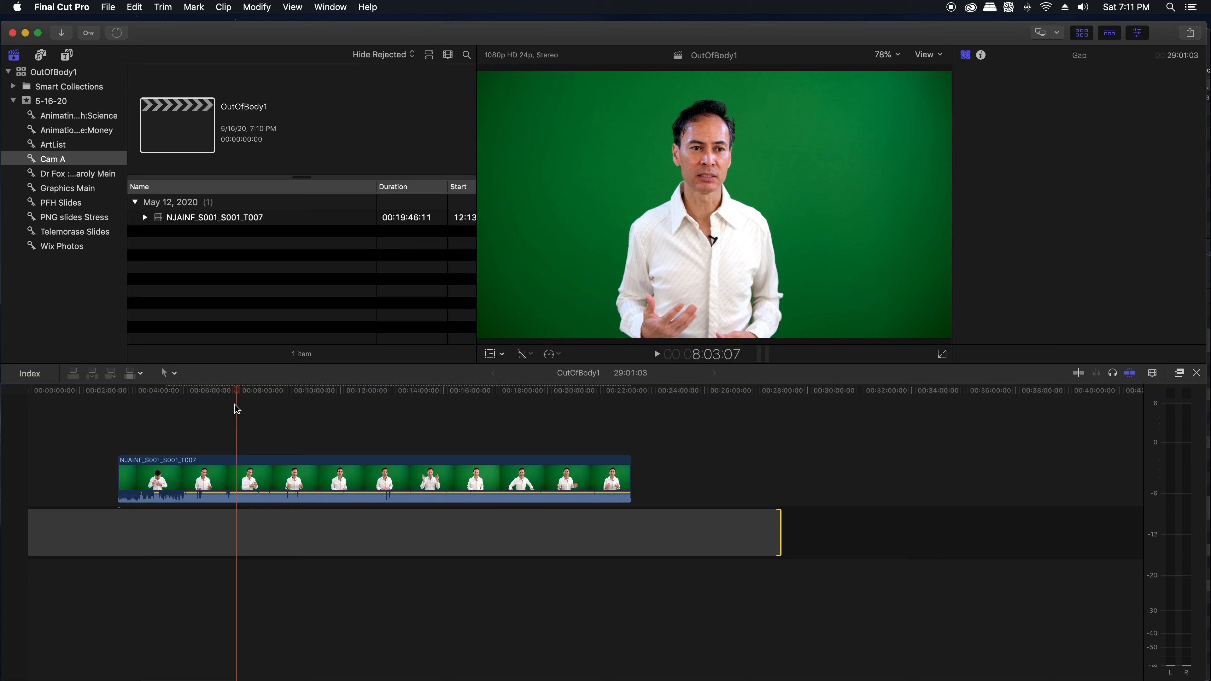
click(263, 468)
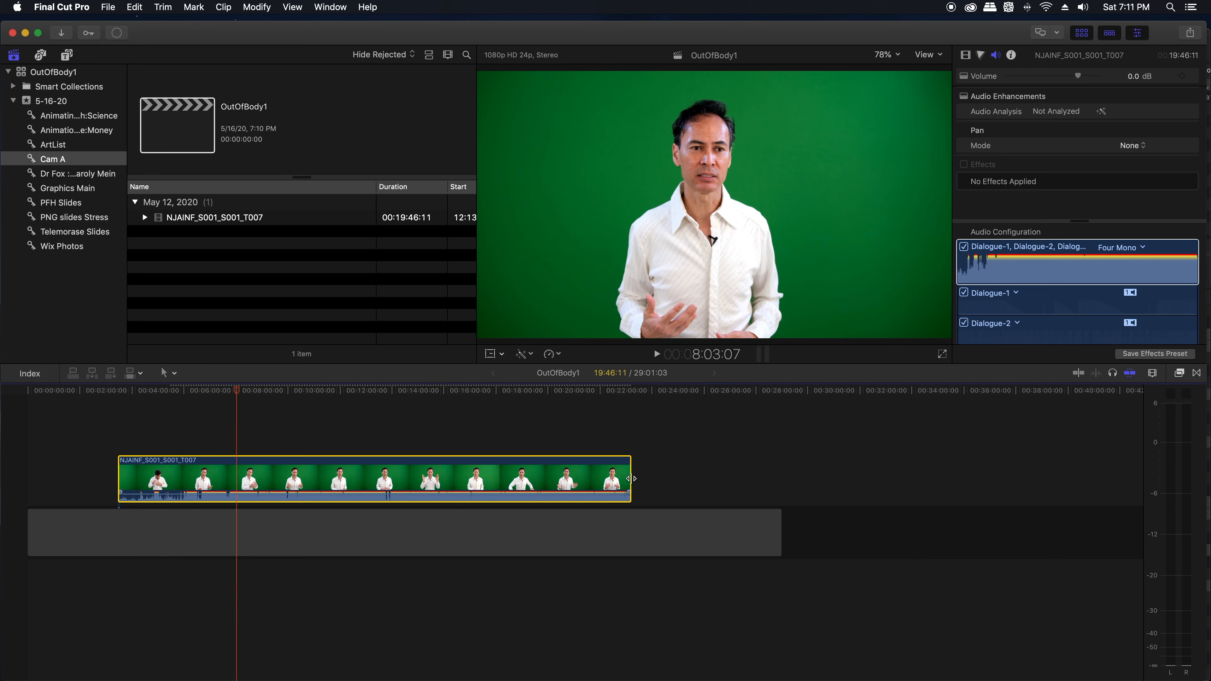
drag(569, 484, 521, 472)
drag(532, 394, 537, 393)
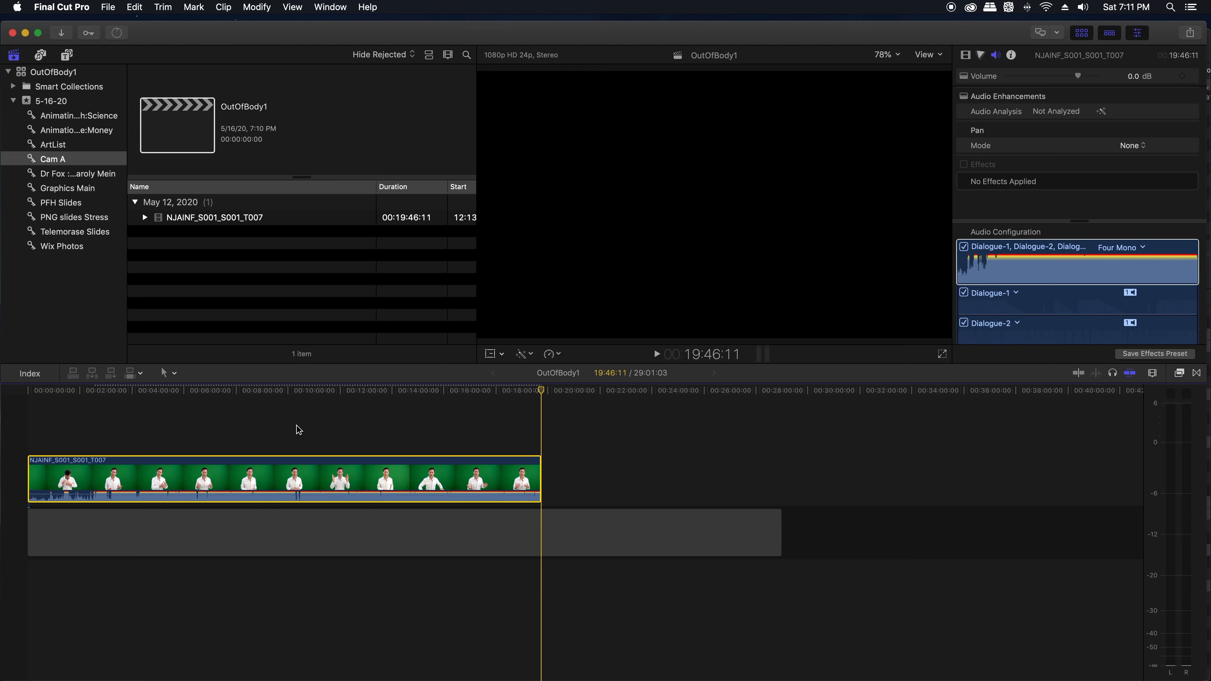
drag(279, 465, 393, 465)
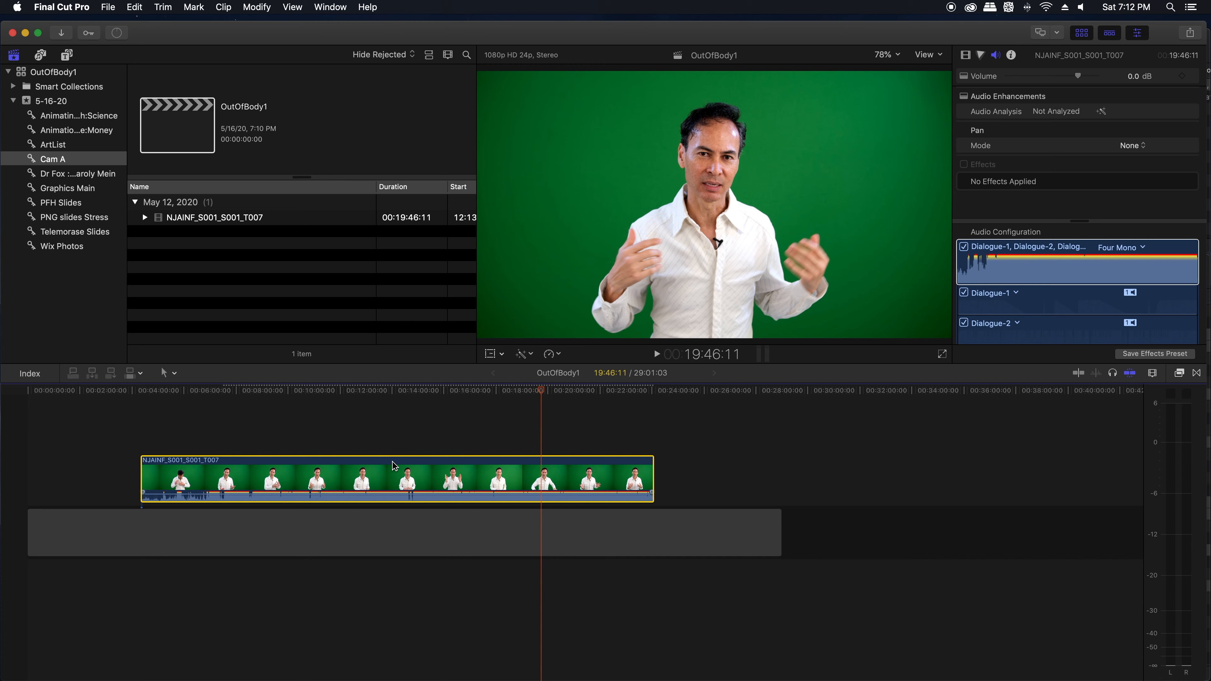
Step: Play the end portion of the green-screen clip and check its dialogue level on the audio meters
key(space)
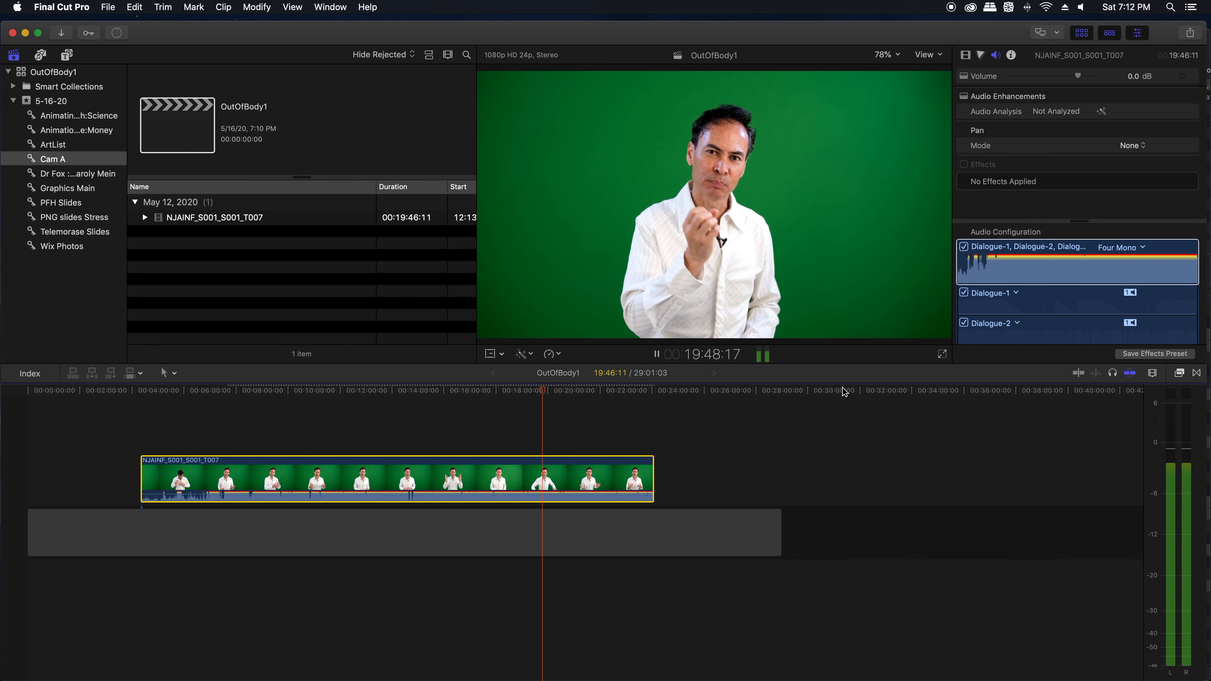
click(761, 356)
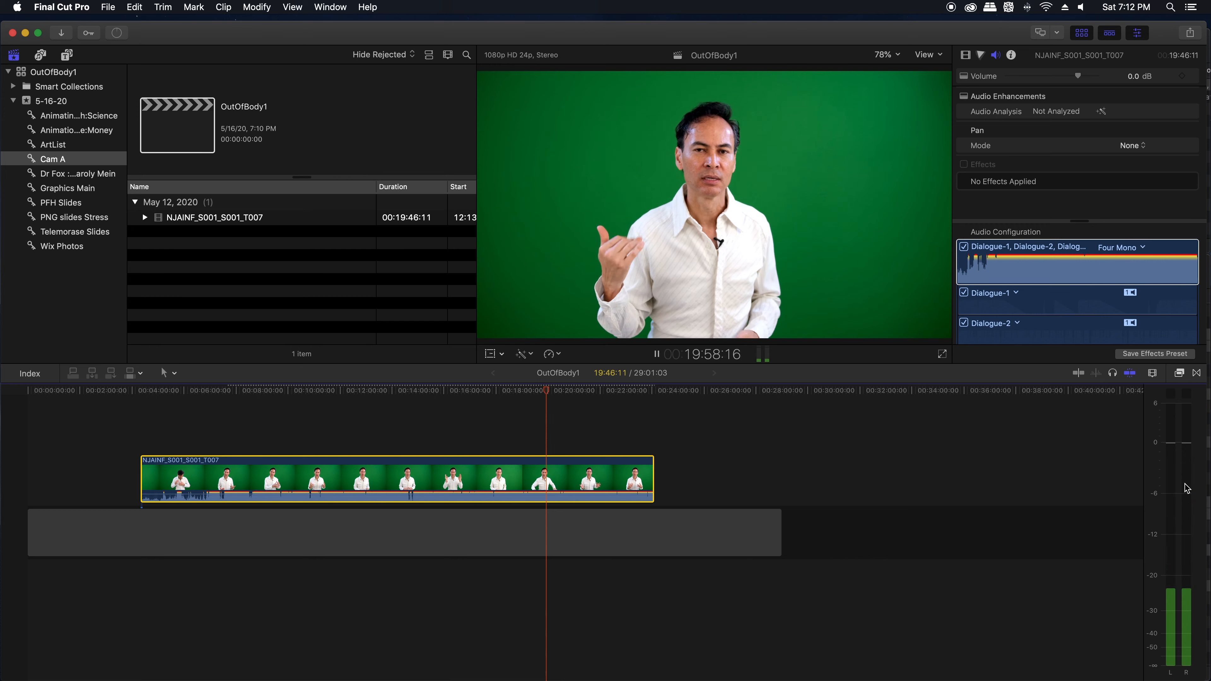
key(space)
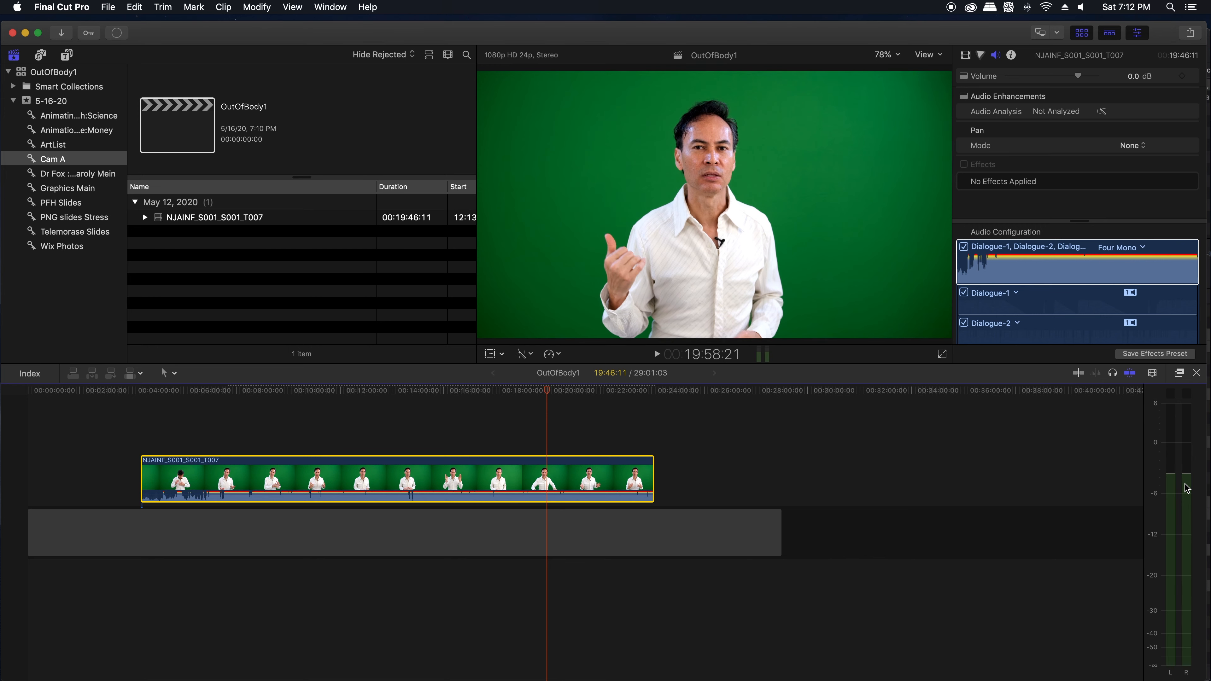
Step: Apply the Voice Over Enhancement audio effect to the green-screen clip and close the Effects Browser
click(1179, 374)
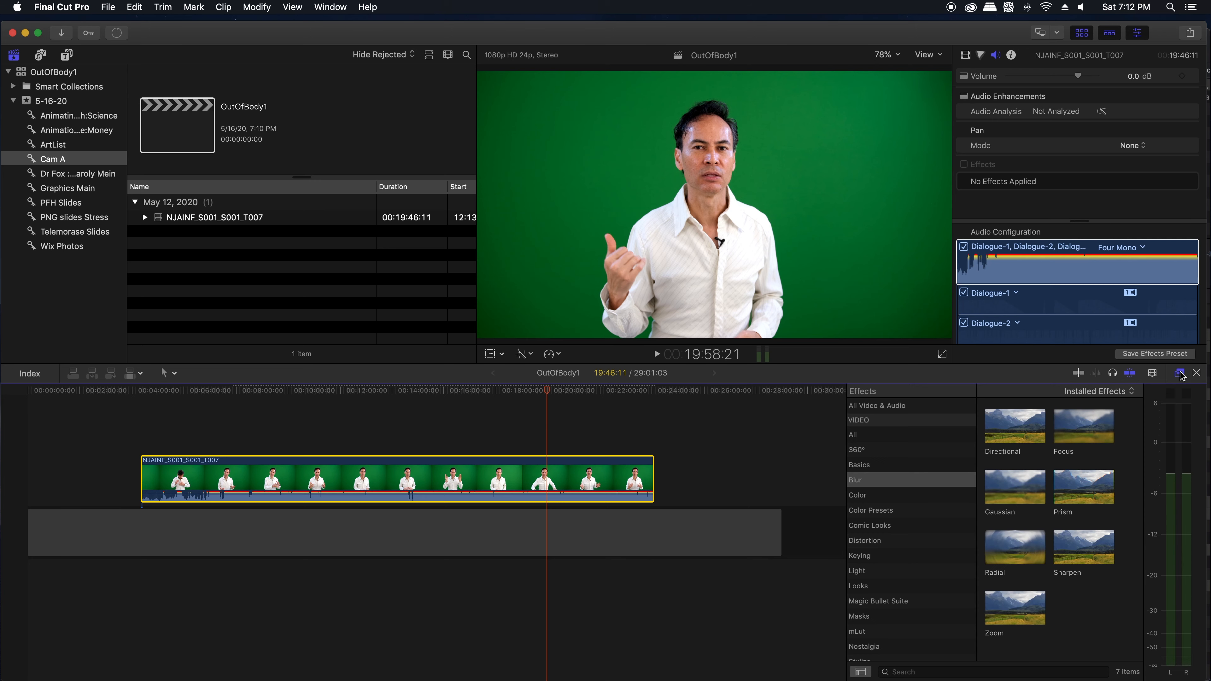
scroll(909, 510, down, 10)
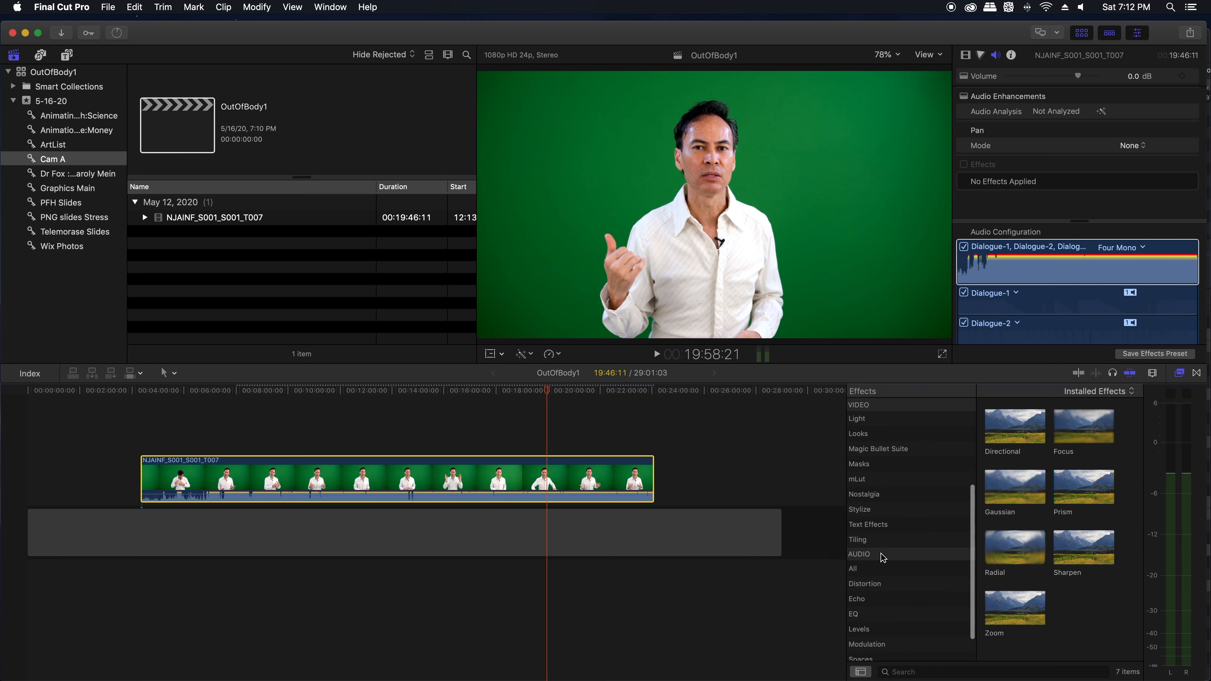
click(858, 656)
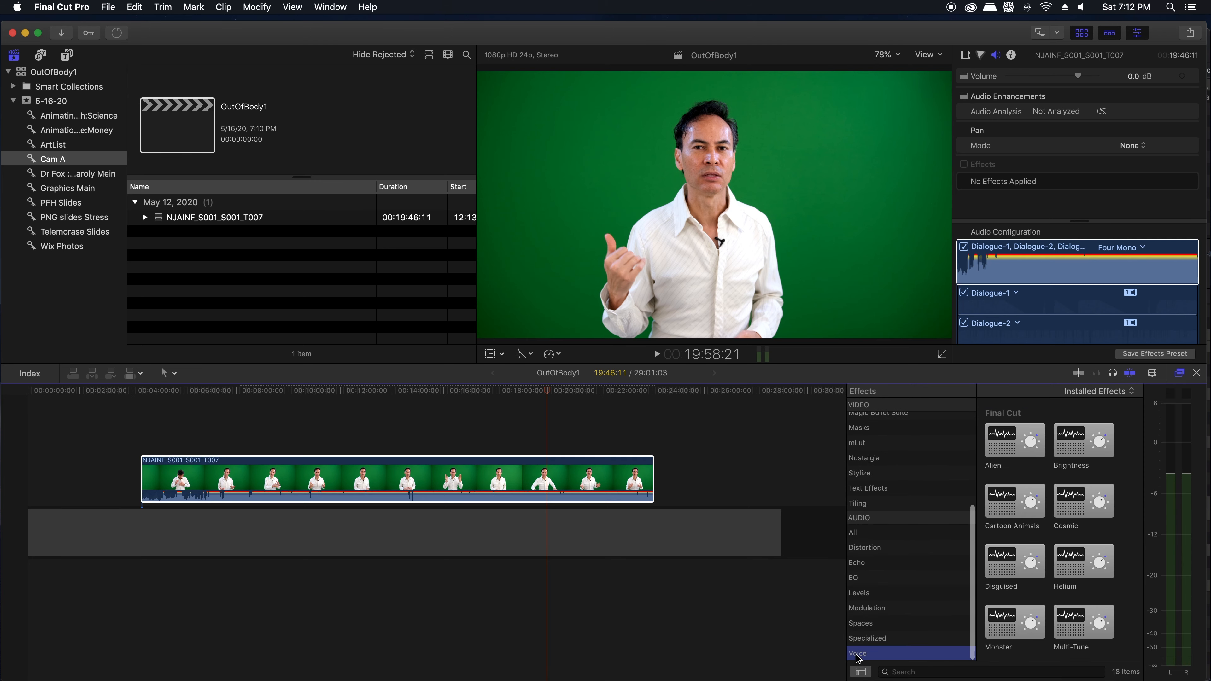
scroll(1016, 619, down, 6)
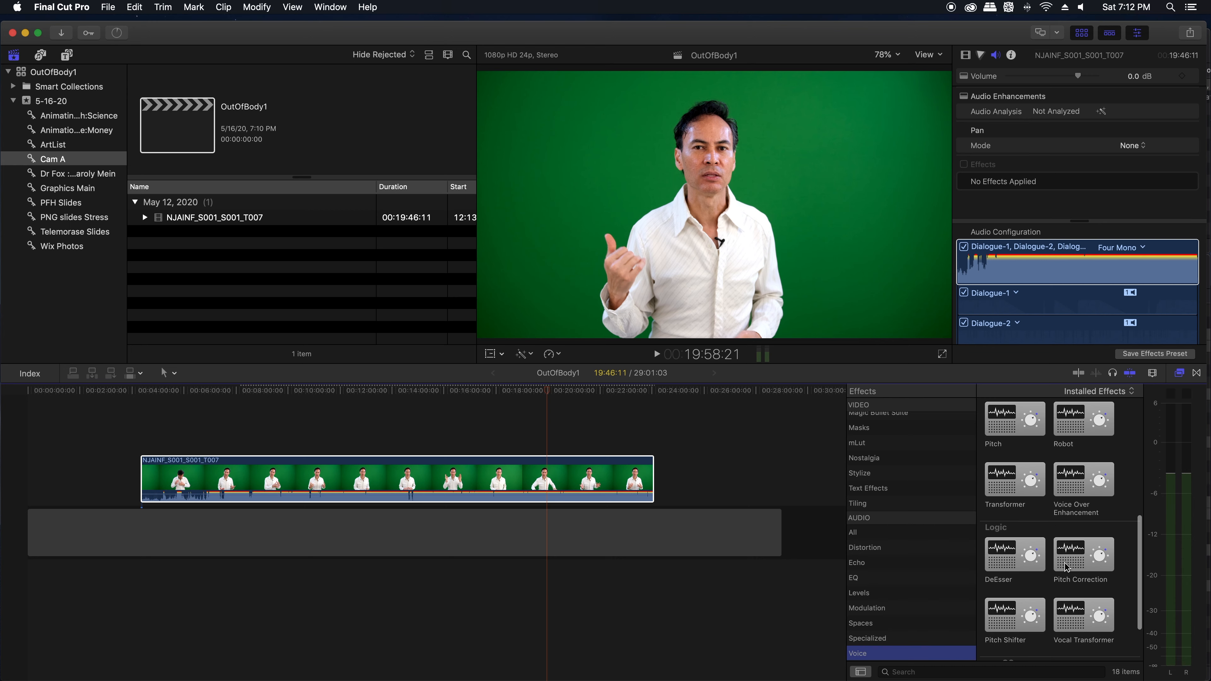
drag(1075, 499, 605, 484)
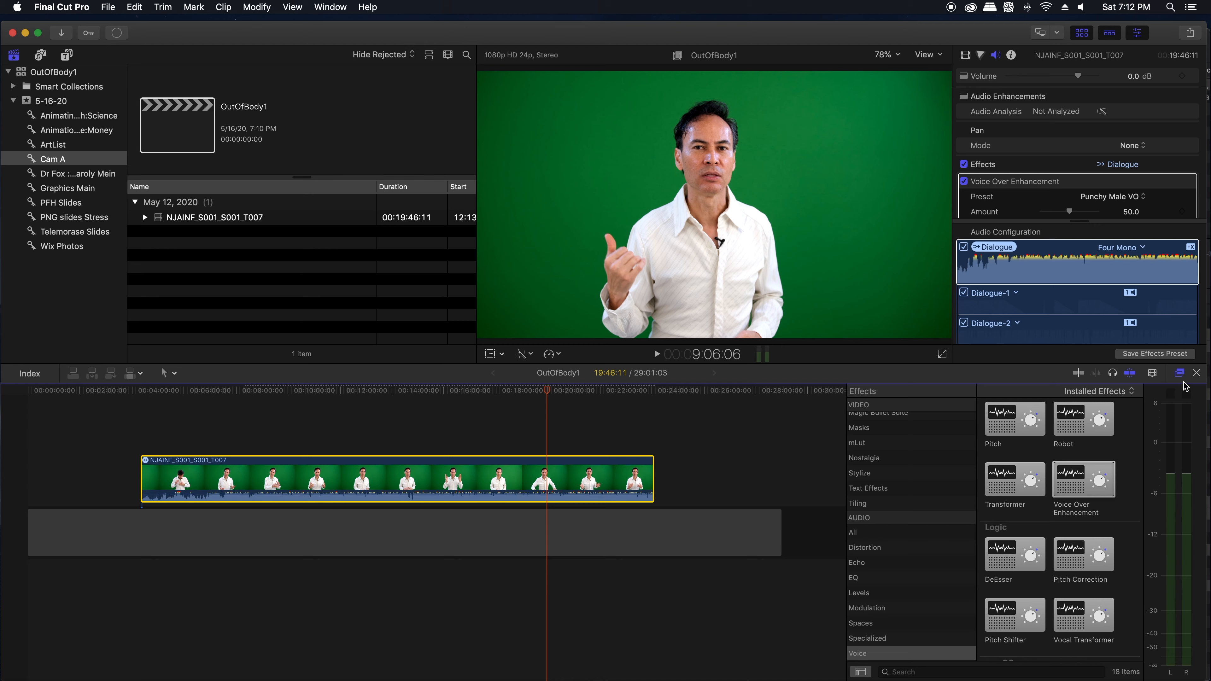
click(1179, 373)
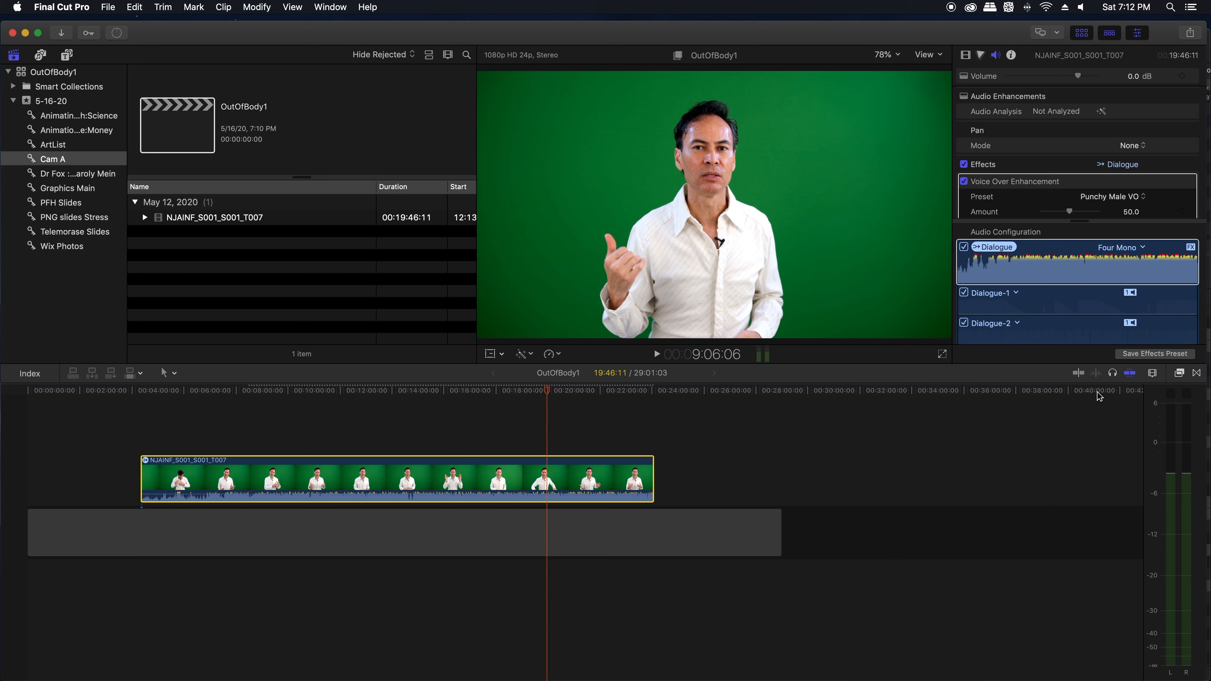
Step: Play the voice-enhanced clip from around the 17-minute mark, pausing as needed to check its peaks on the audio meters
click(481, 395)
key(space)
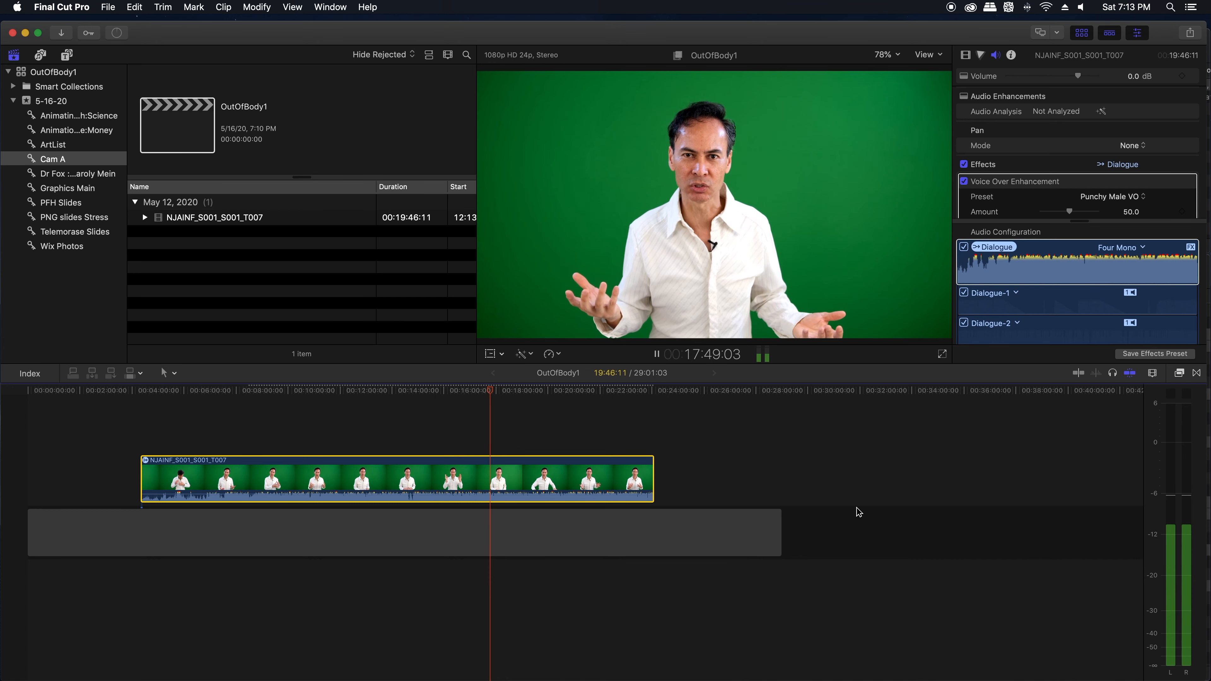
key(space)
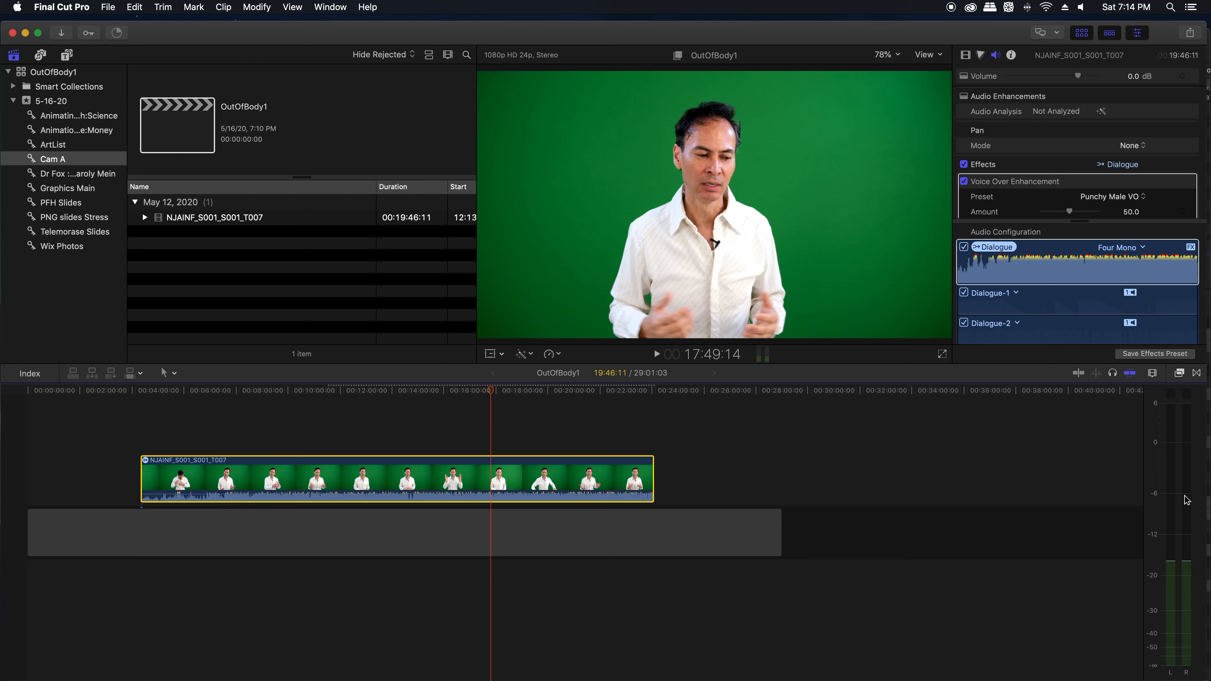
key(space)
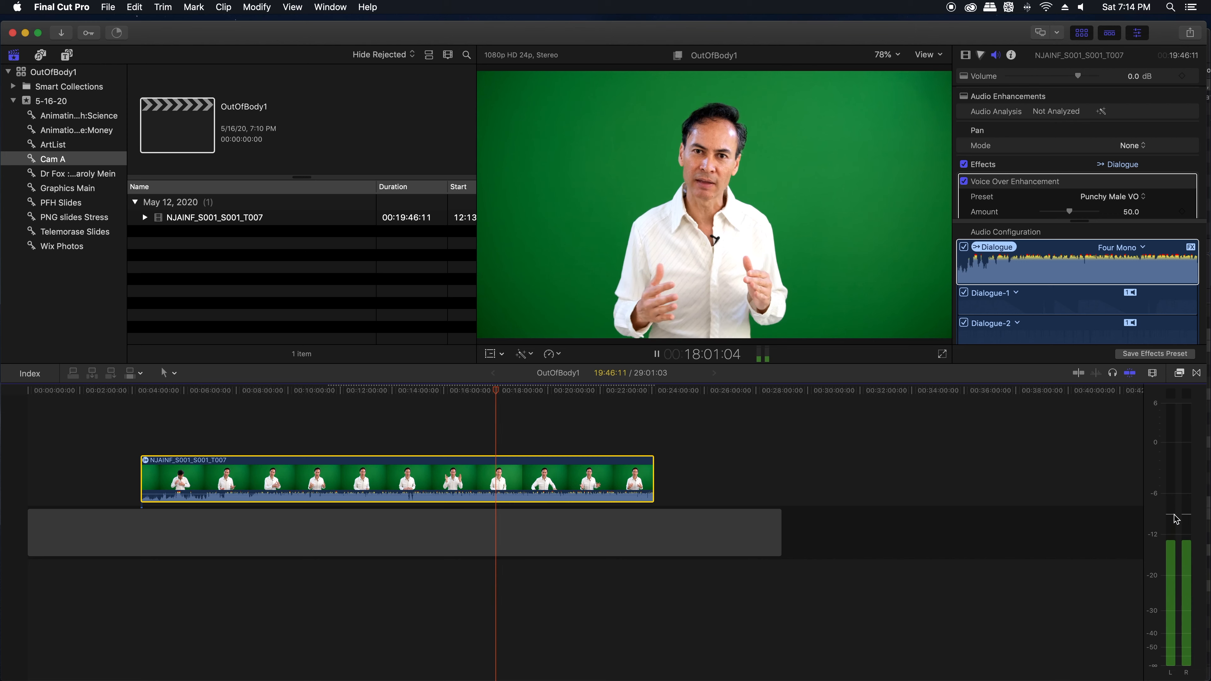
key(space)
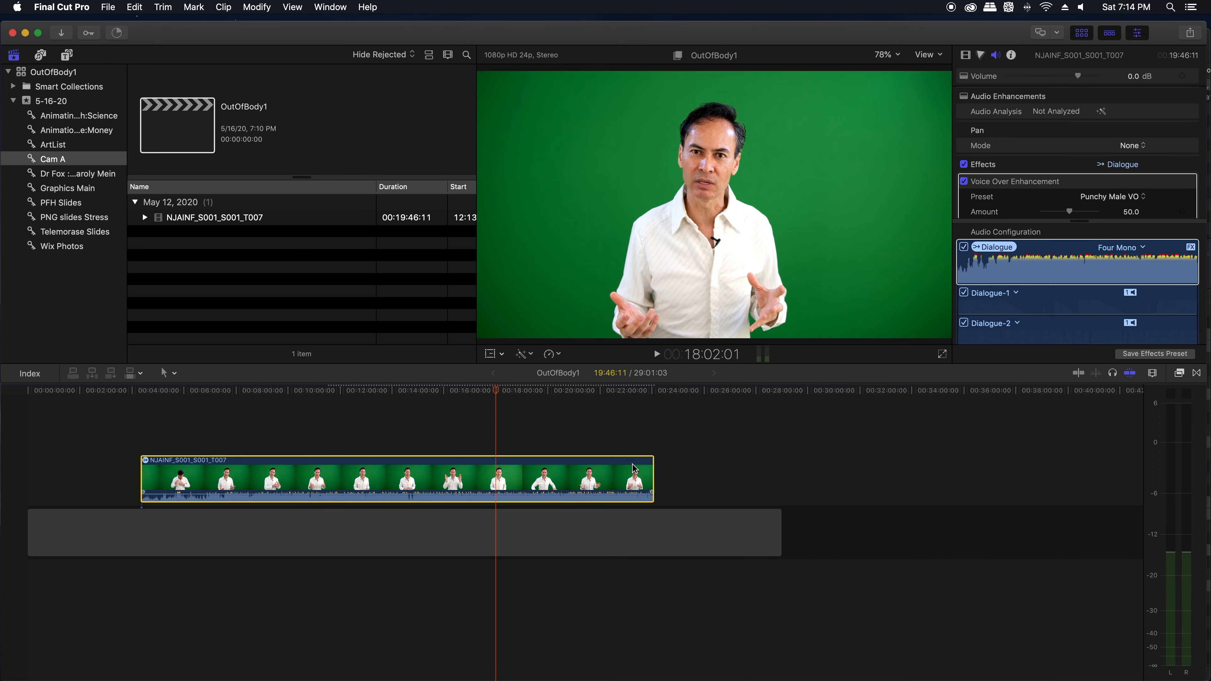
Step: Raise the green-screen clip's volume to 2 dB and play it back to check the new level
click(976, 279)
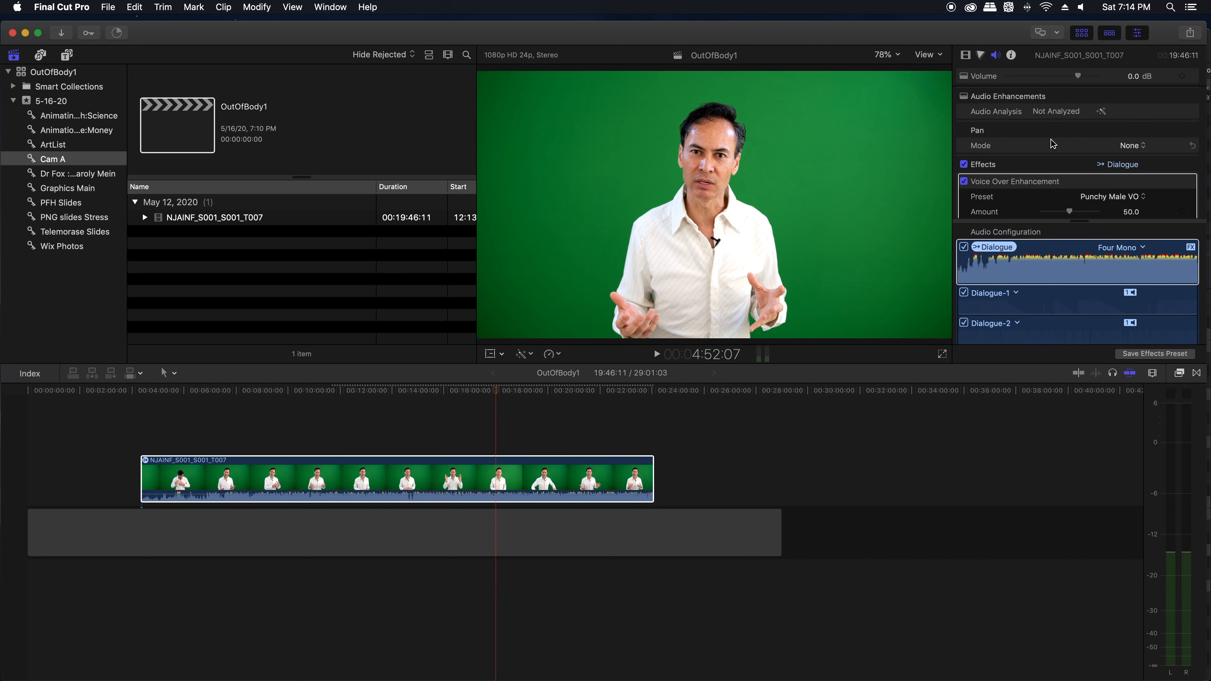
click(1133, 77)
drag(1078, 76, 1080, 77)
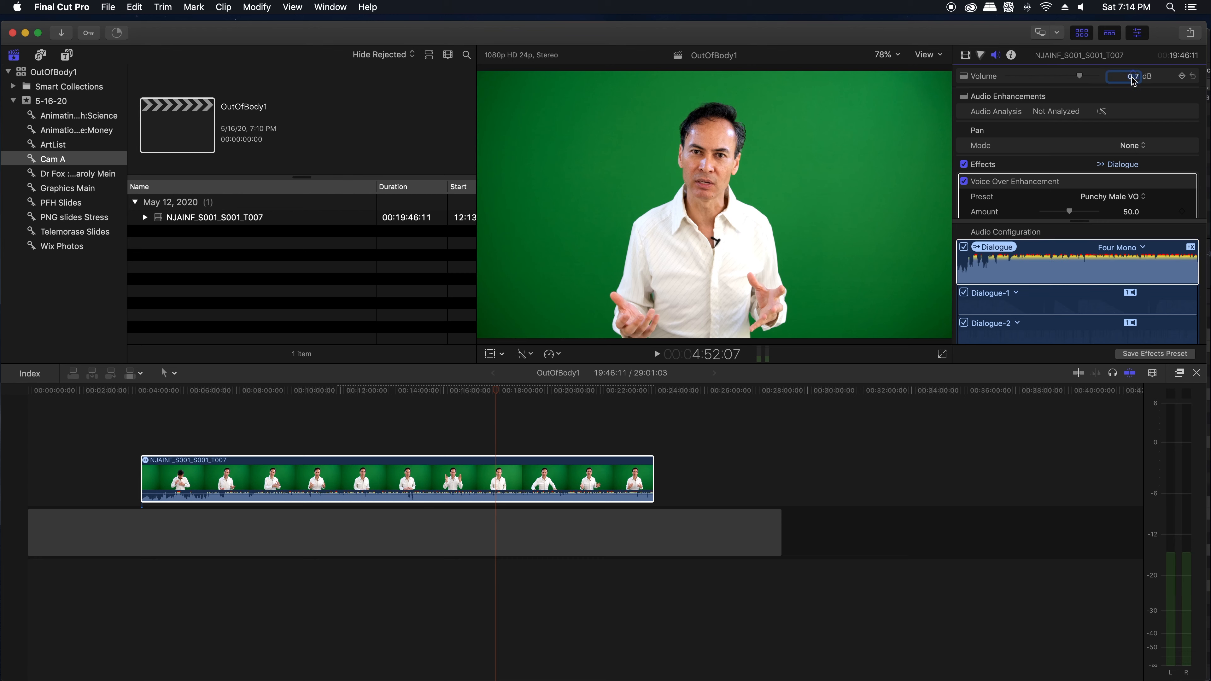
text(2)
key(Return)
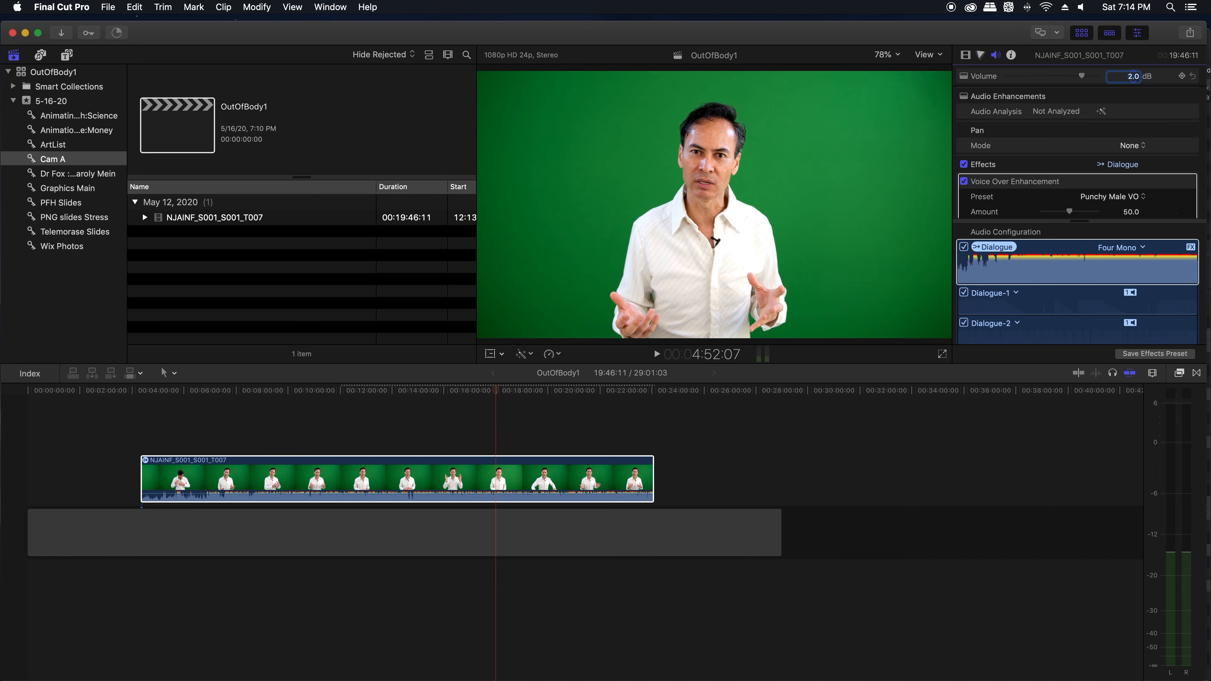
click(486, 434)
key(space)
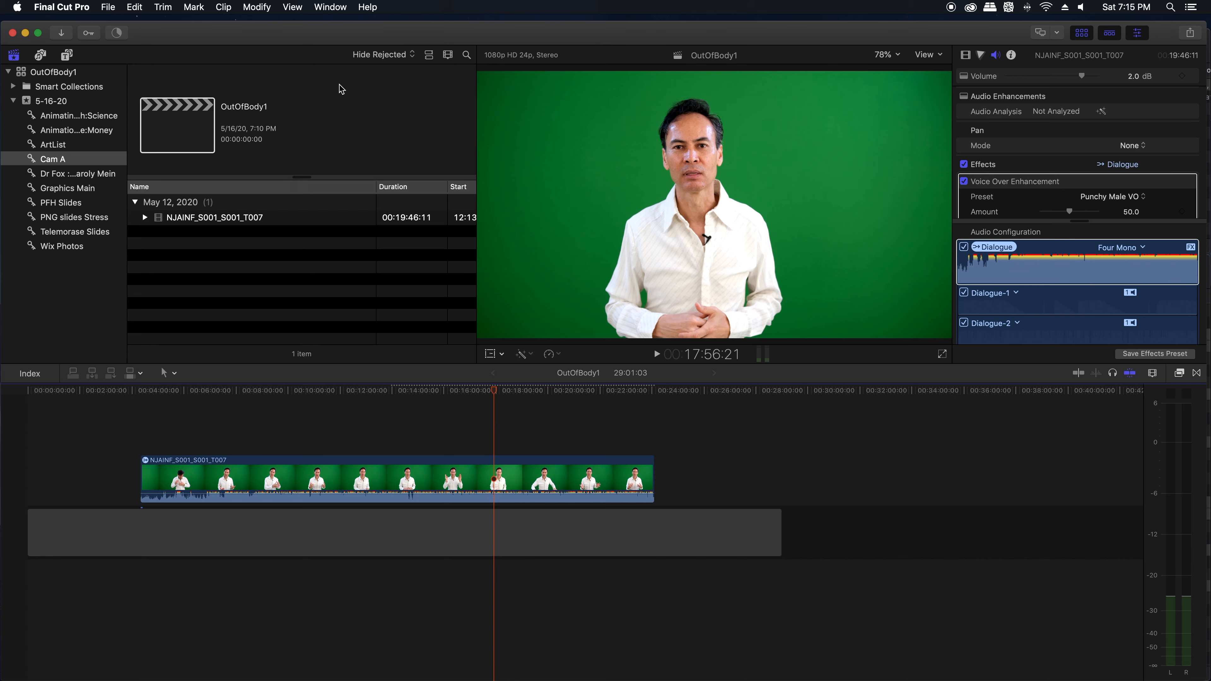
Step: Lower the clip's highlights exposure to -10% with a Color Board, using the video scopes' luma waveform as a guide, and hide the scopes
click(299, 6)
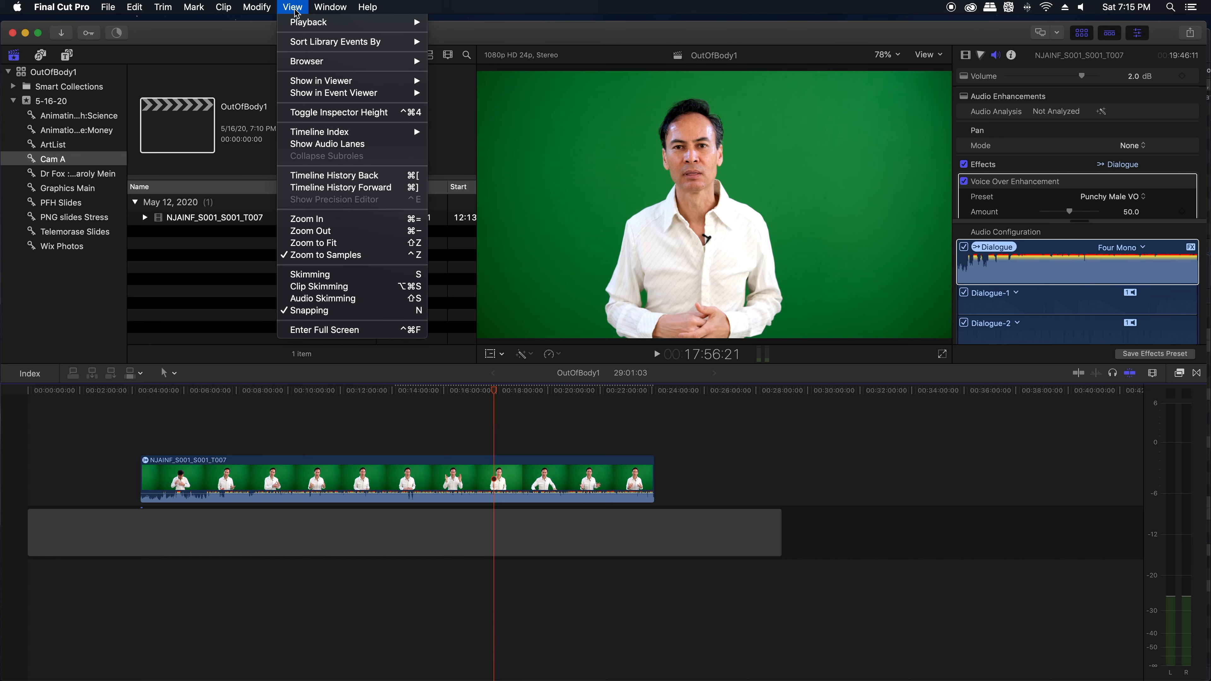
mouse_move(329, 86)
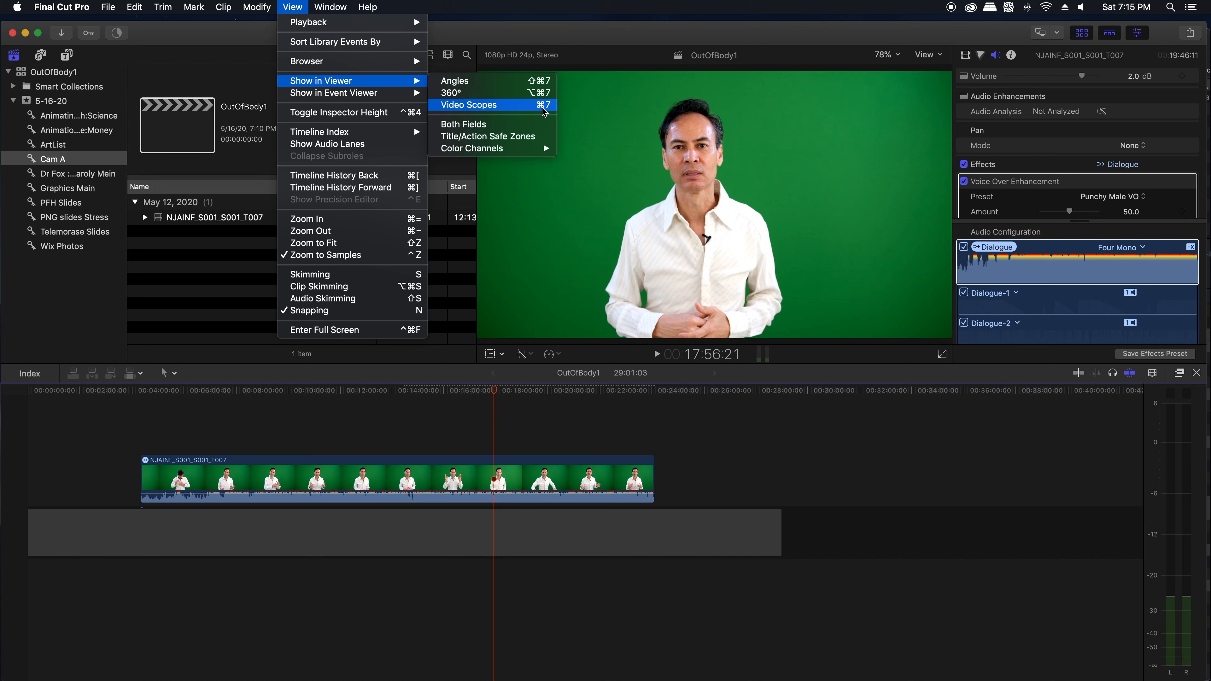
click(519, 109)
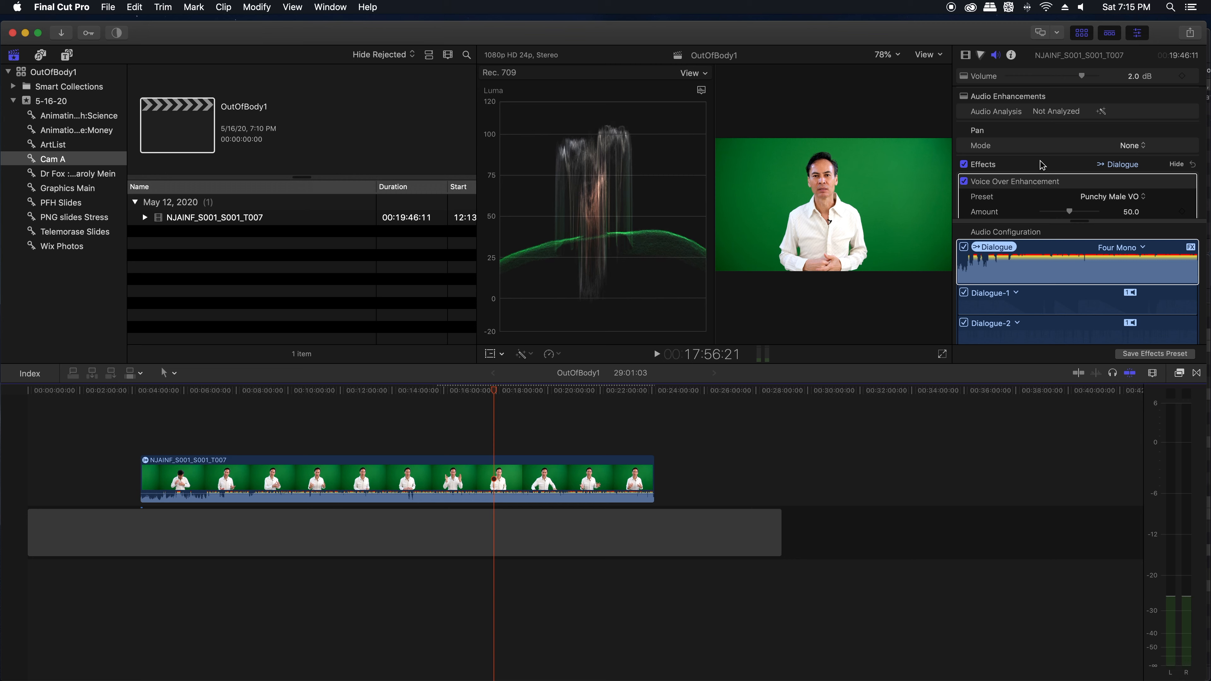
click(981, 55)
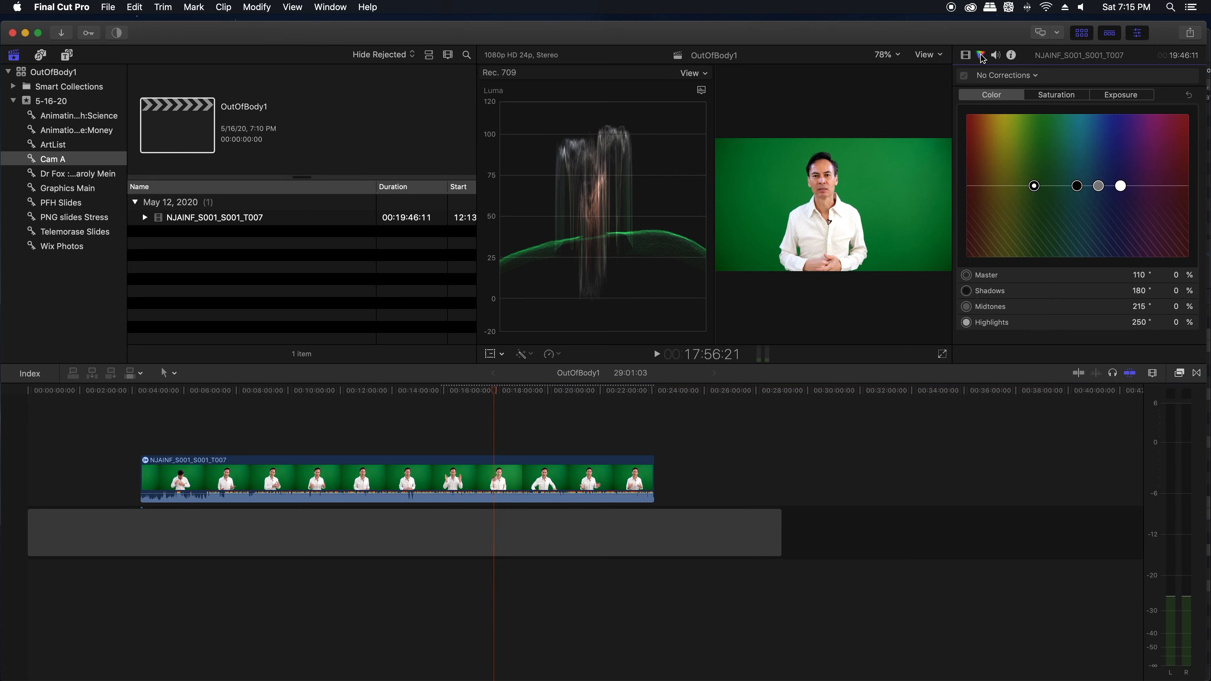
click(1120, 95)
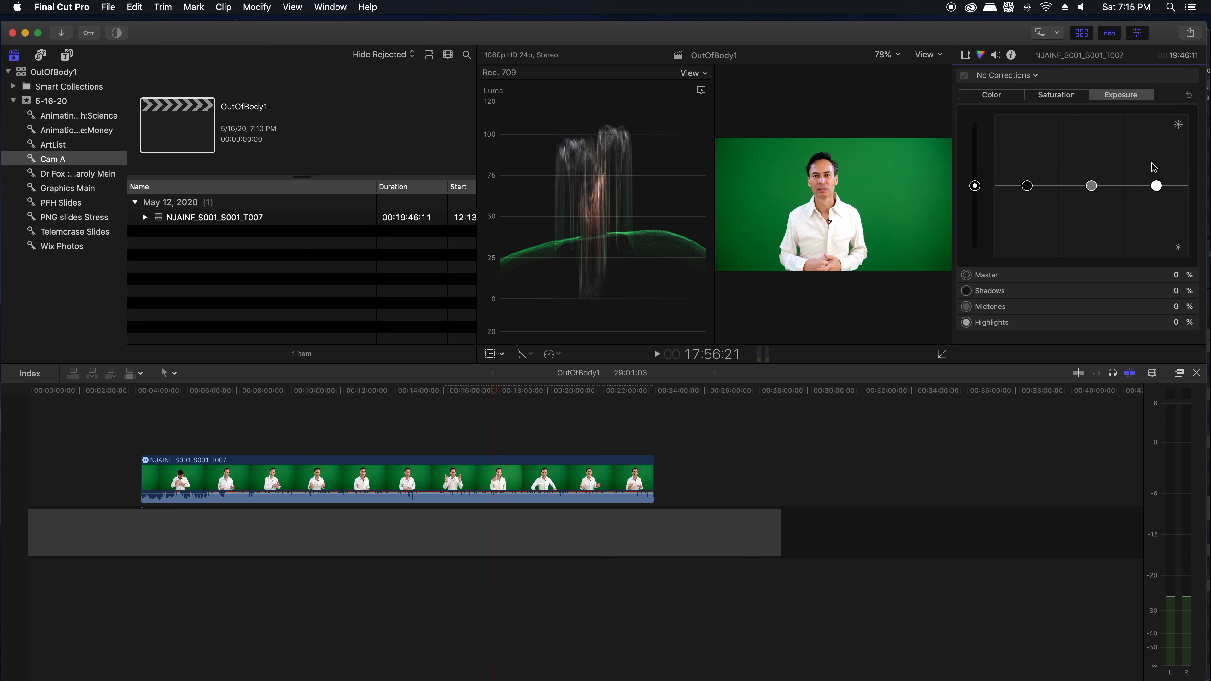
drag(1156, 185, 1158, 197)
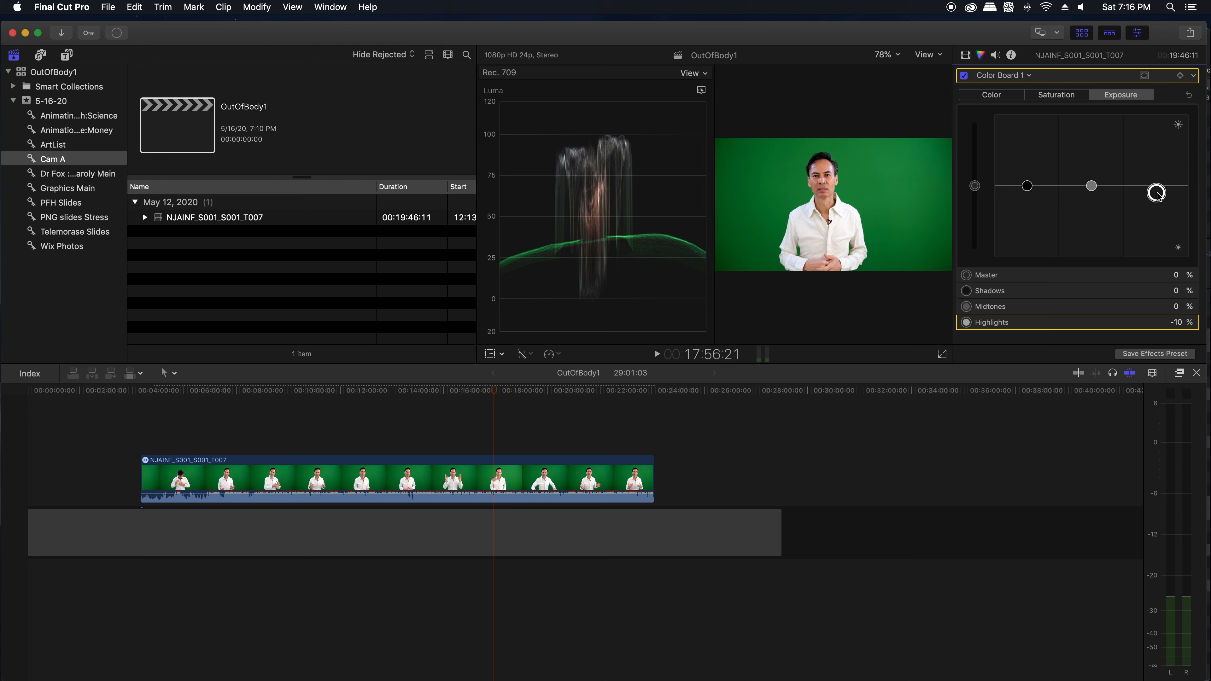
key(super+7)
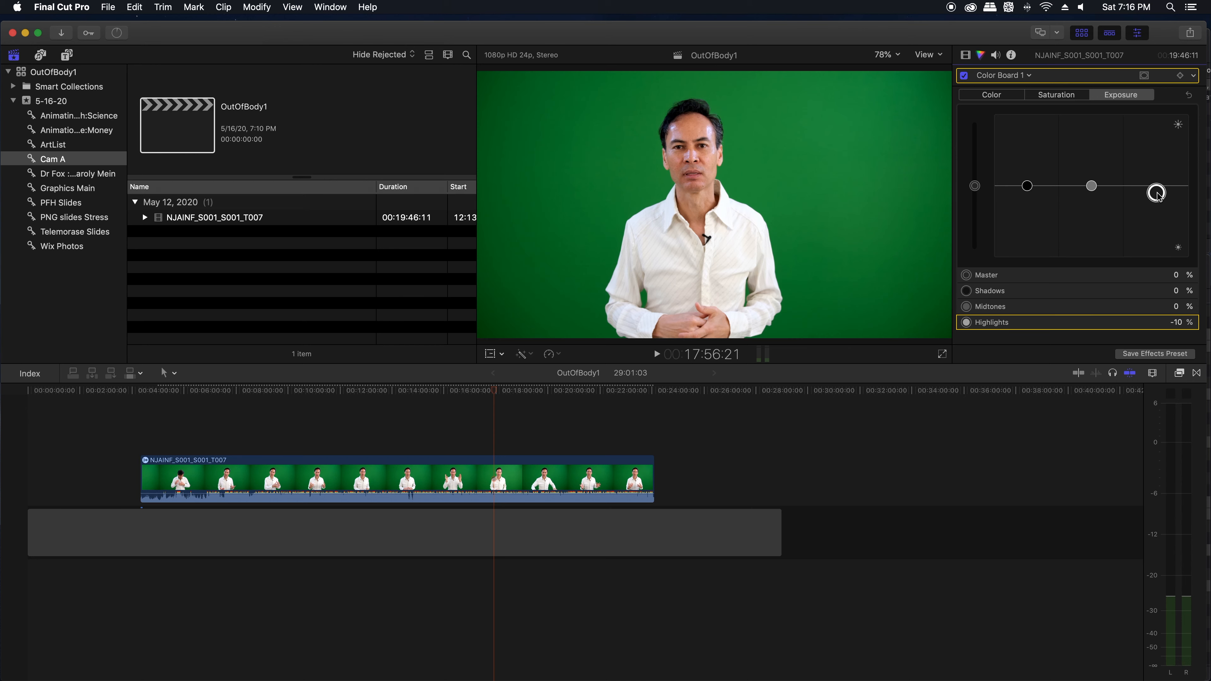
Step: Apply the Keyer effect from the Keying category to the green-screen clip and close the Effects Browser
click(1179, 373)
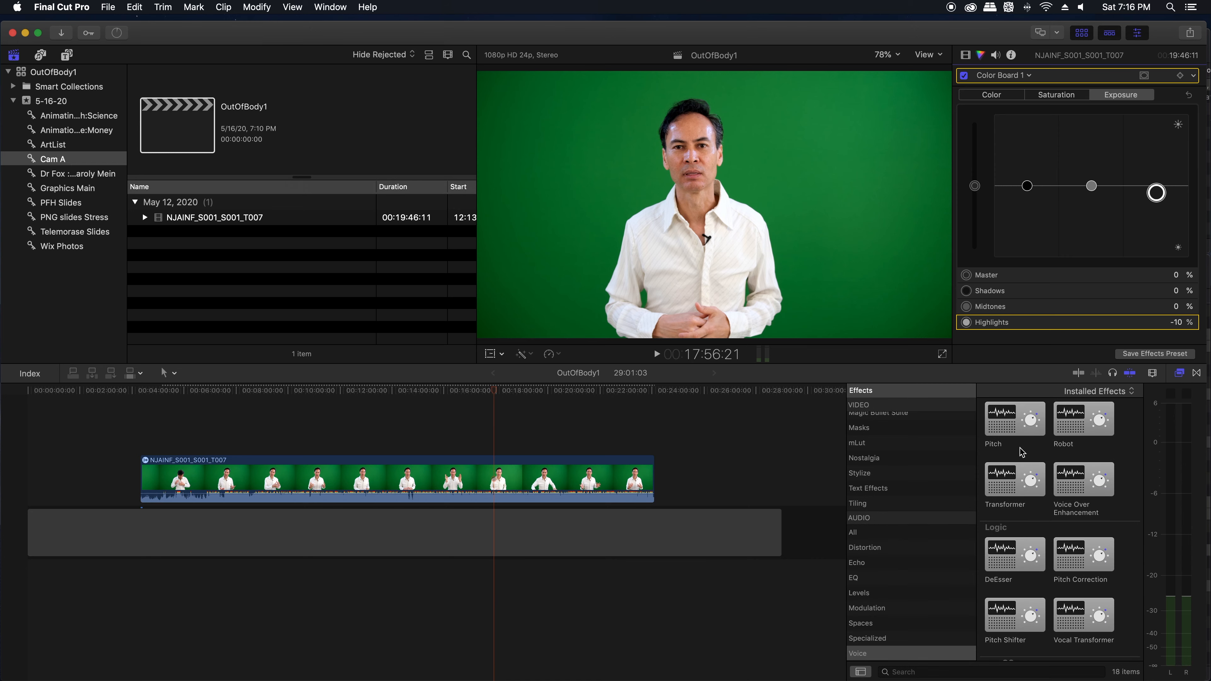
scroll(887, 528, up, 3)
scroll(886, 528, up, 5)
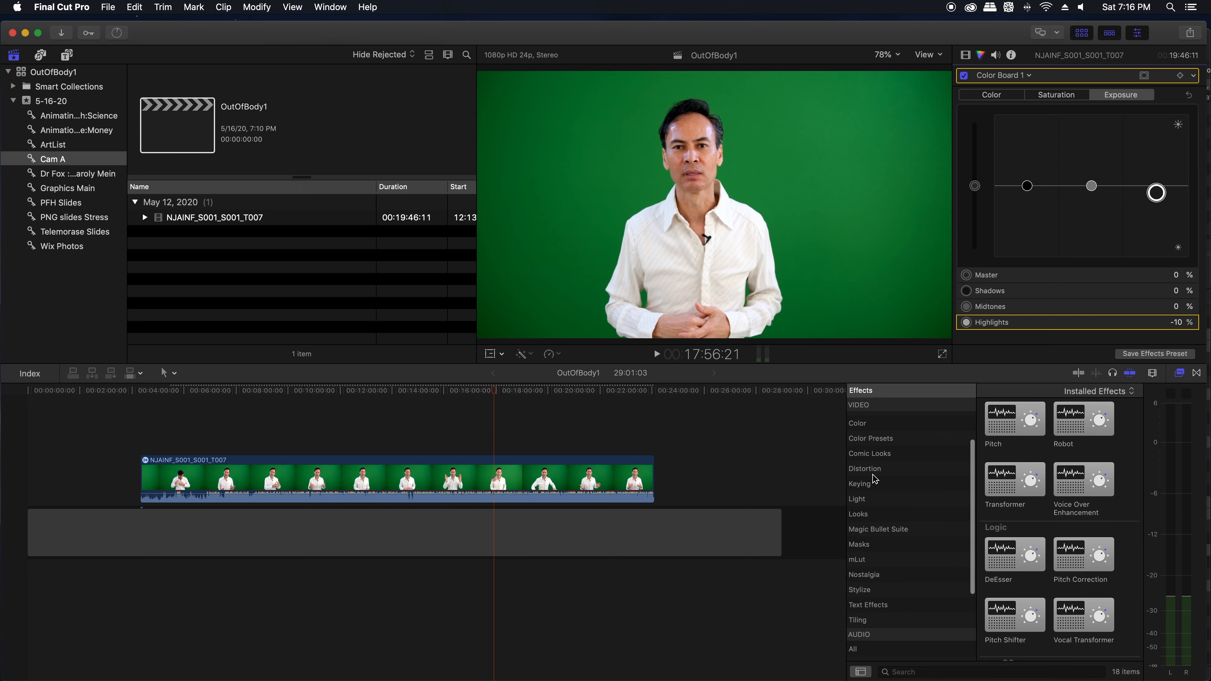
click(863, 485)
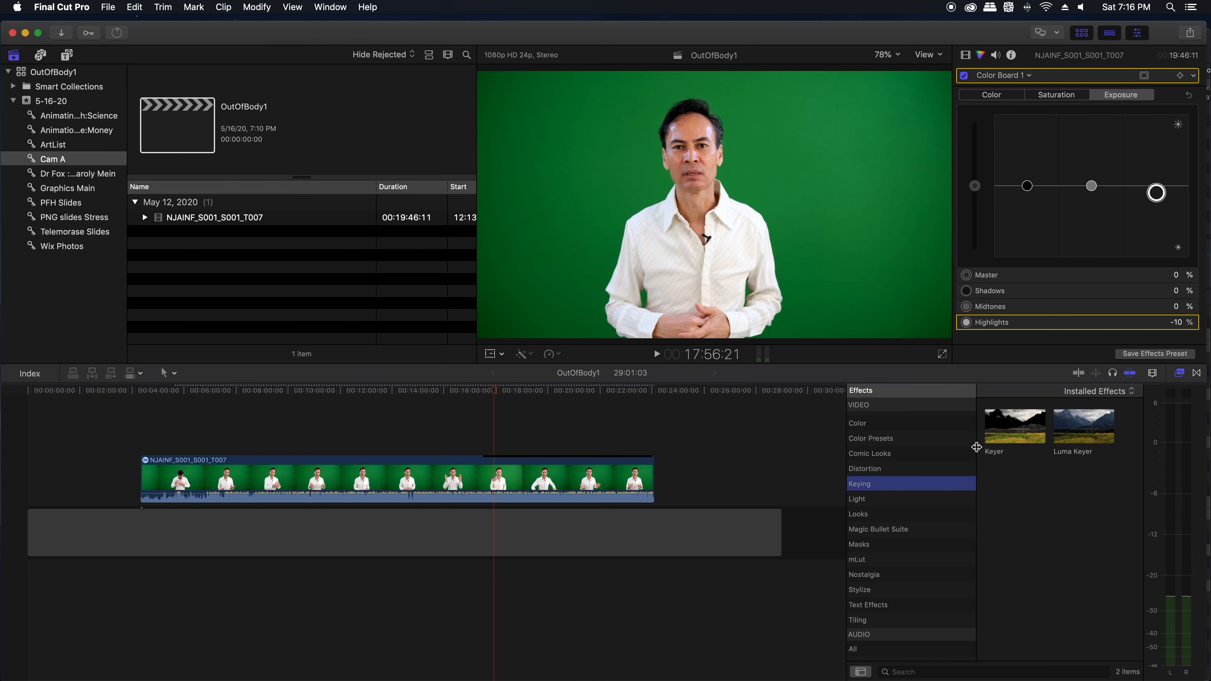
drag(1015, 428, 578, 477)
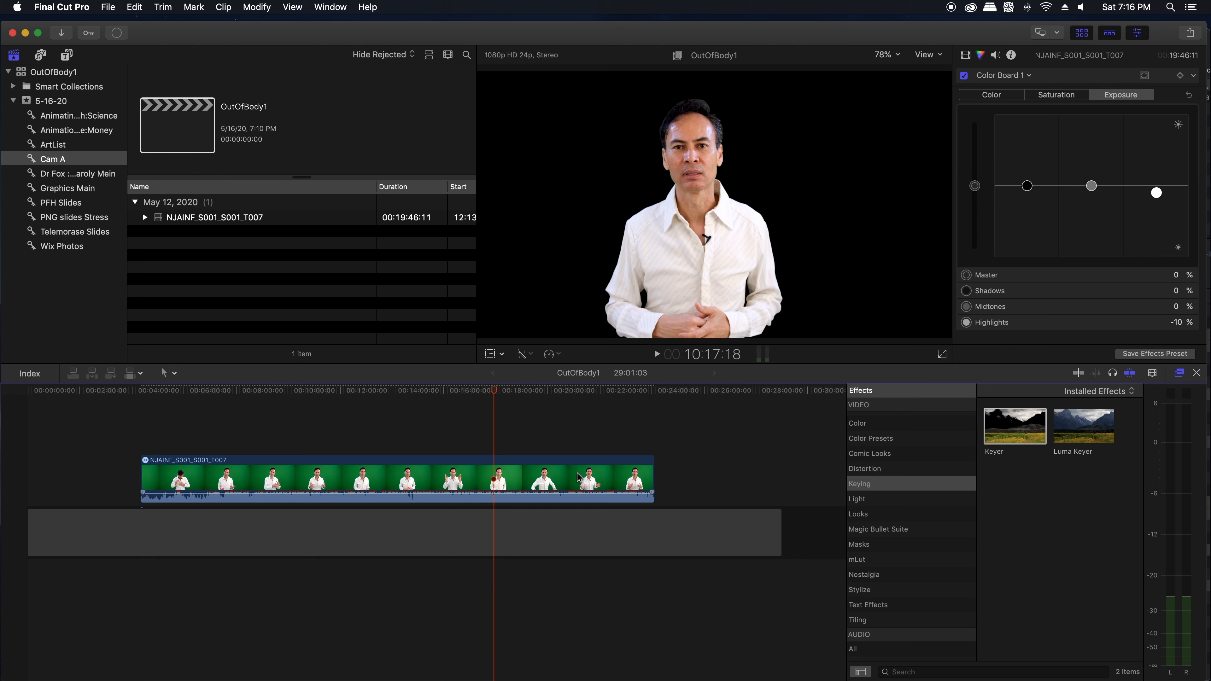
click(1179, 373)
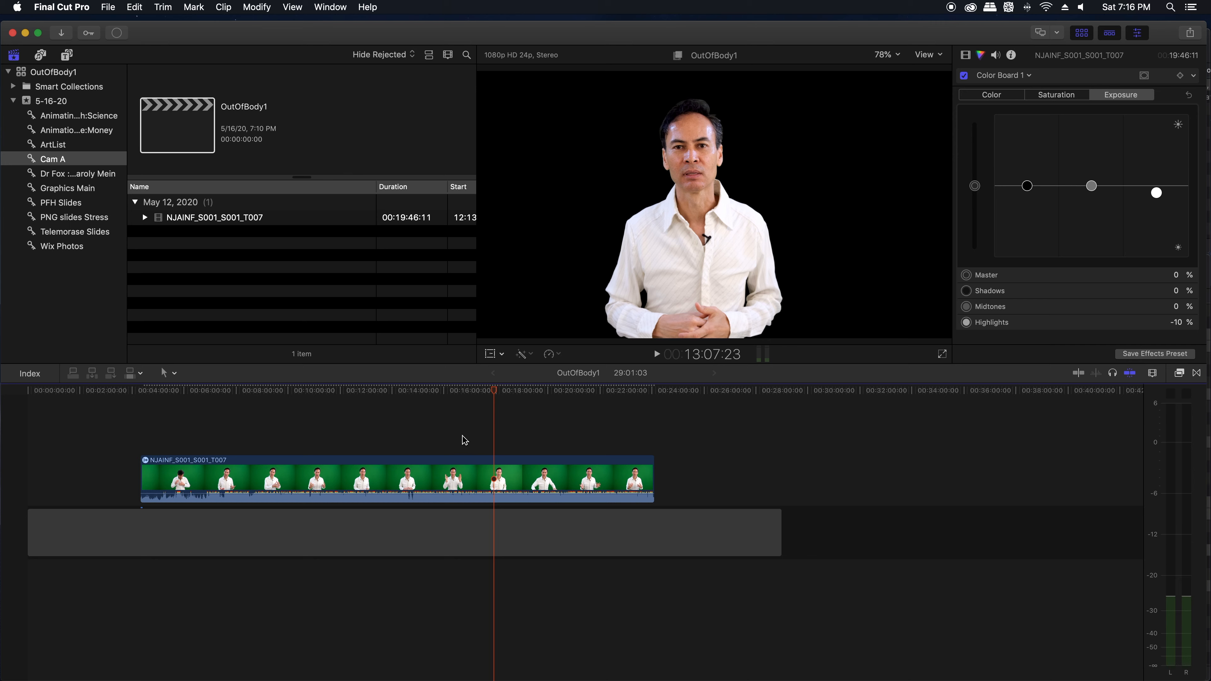
Step: Add the Modern Living Room photo from the Wix Photos keyword collection beneath the keyed clip at around 13 minutes
click(68, 246)
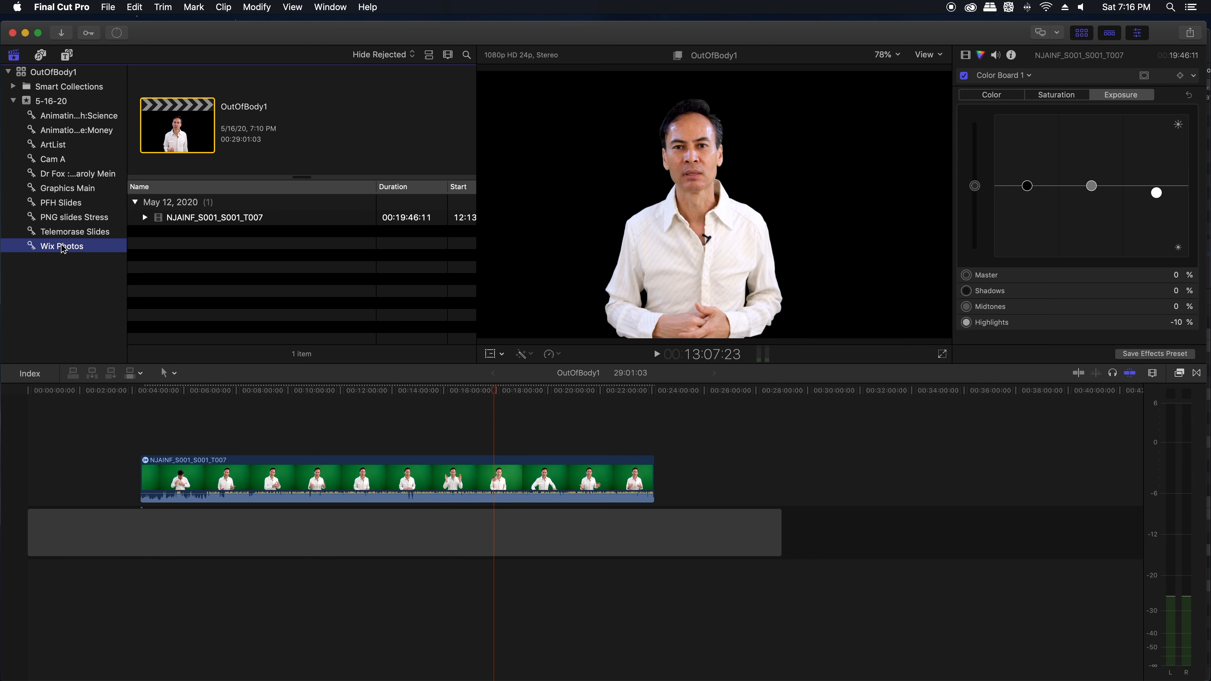
scroll(207, 272, down, 1)
scroll(207, 272, down, 1)
click(162, 239)
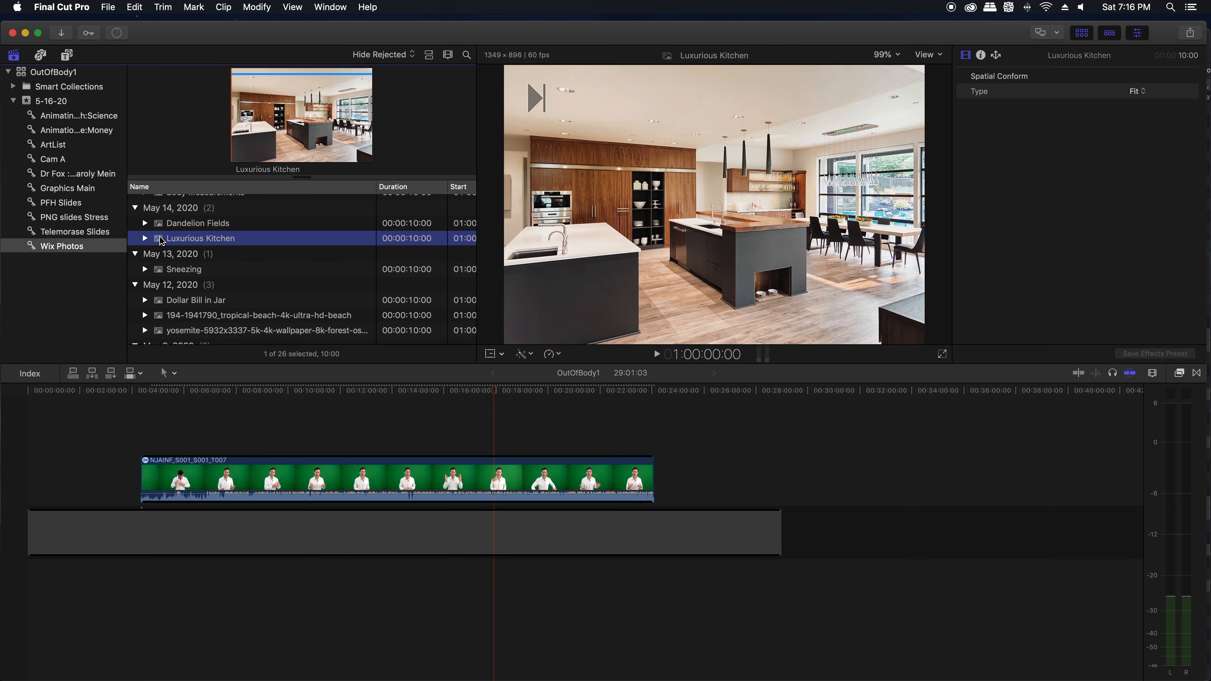
scroll(181, 249, down, 8)
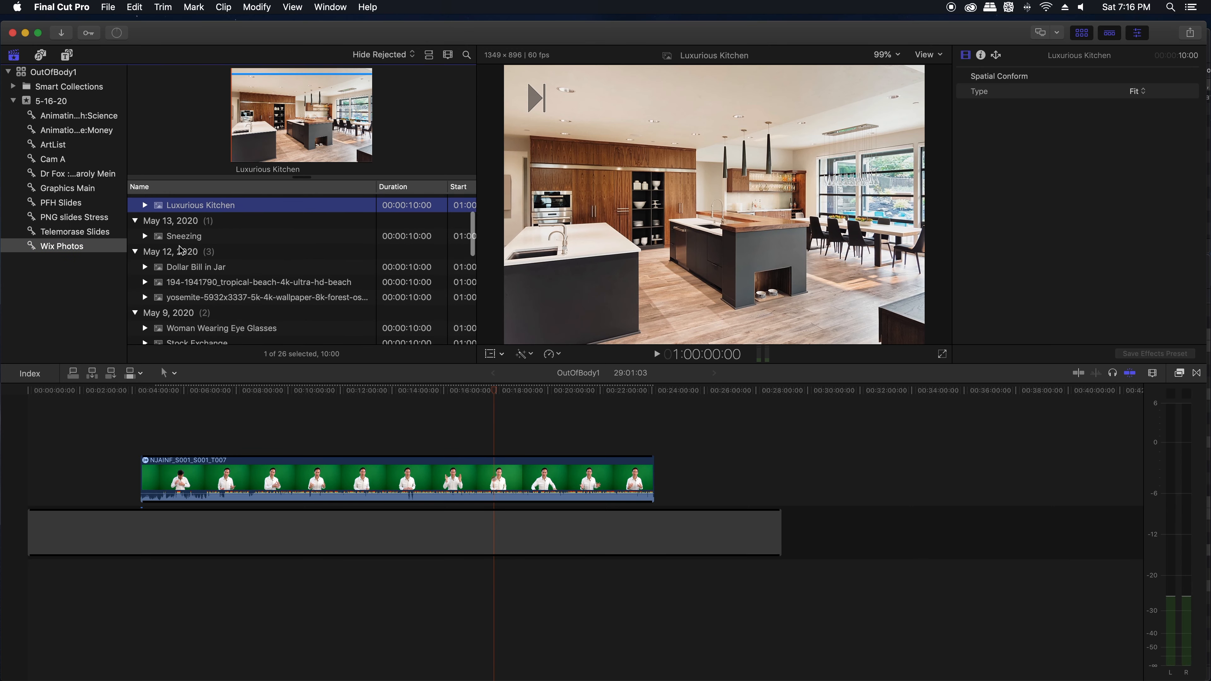
scroll(181, 250, down, 1)
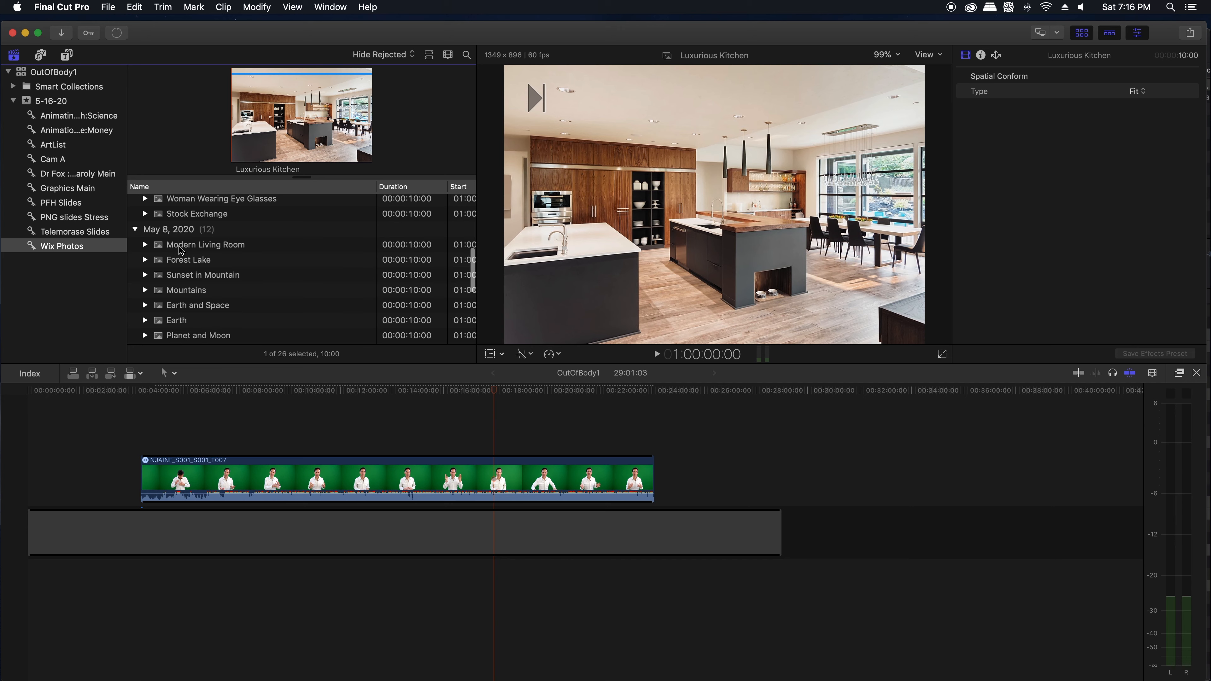
click(181, 250)
drag(181, 250, 363, 499)
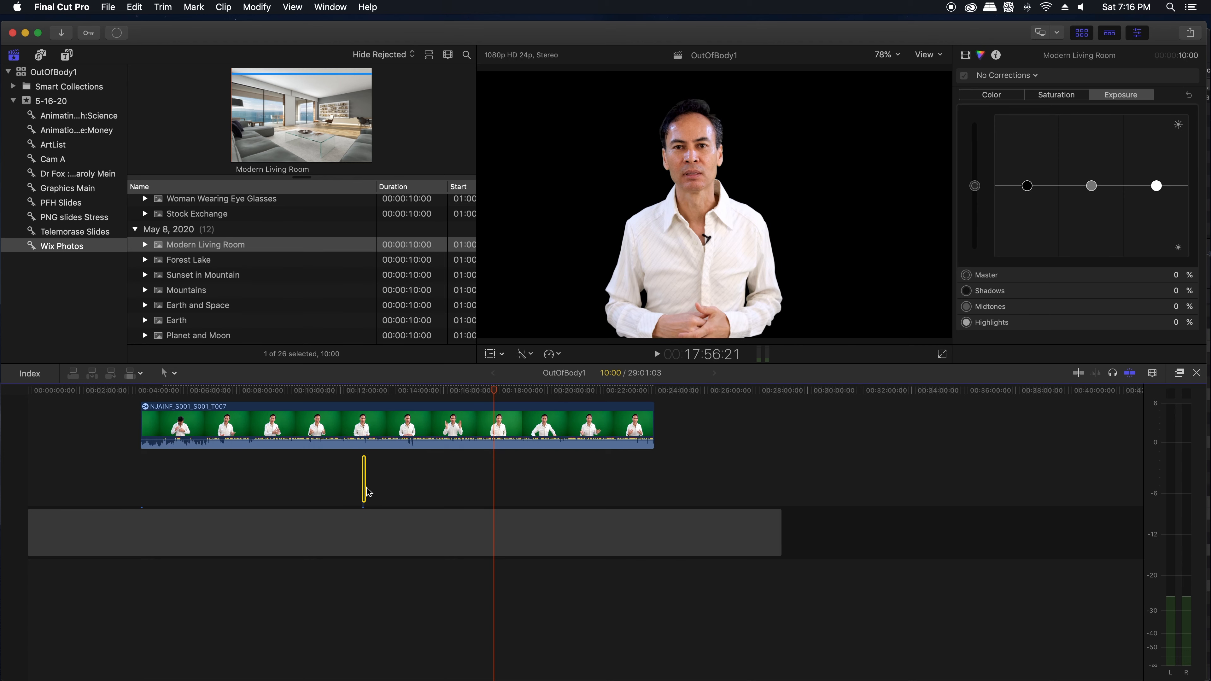
Step: Lengthen the Modern Living Room photo to about 17:31 and line up its end with the end of the green-screen clip
key(super+equal)
key(super+equal)
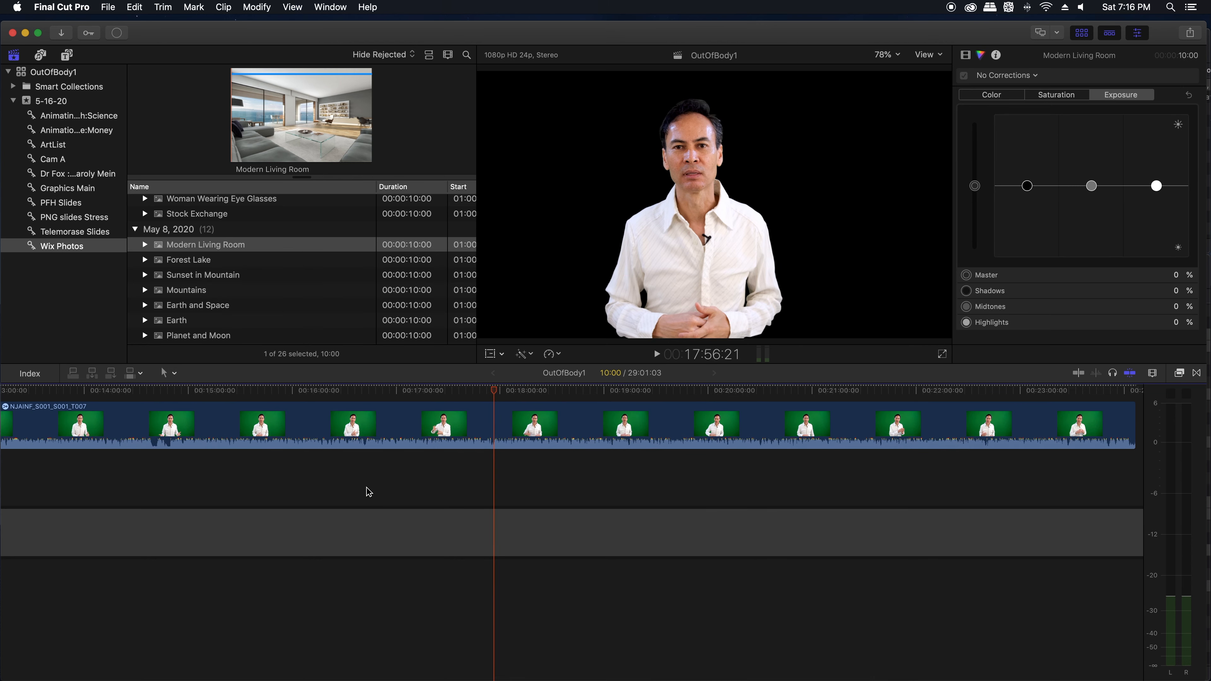
key(Up)
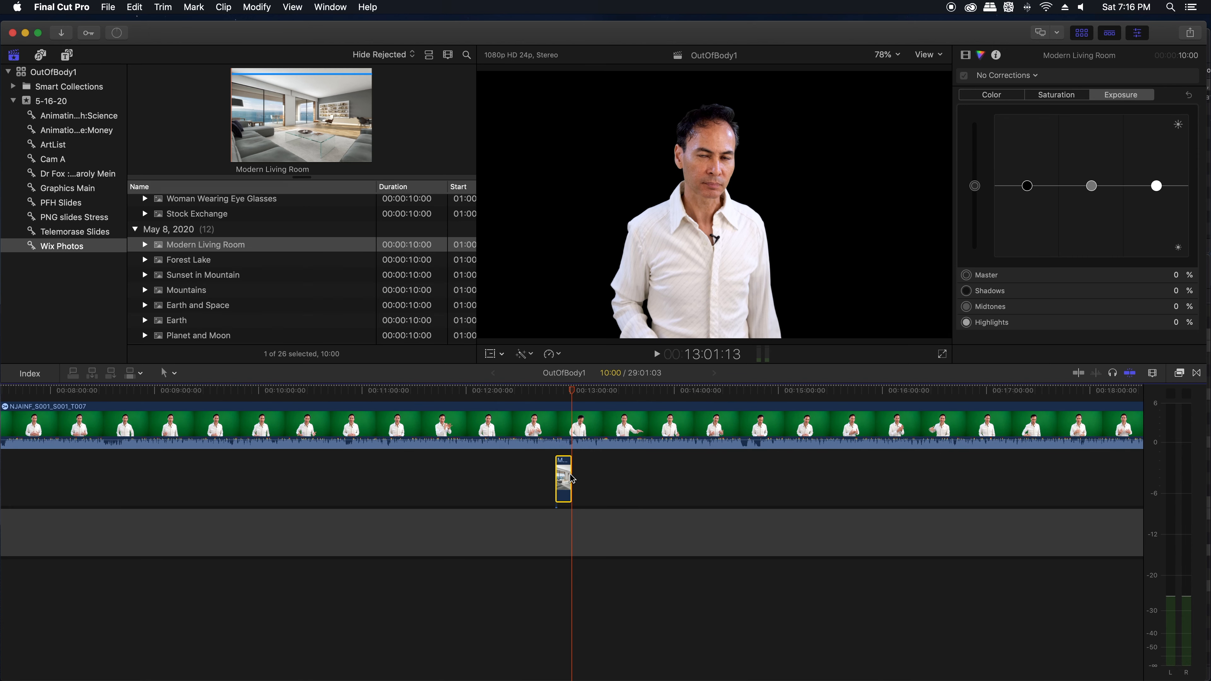
drag(572, 474, 892, 474)
key(super+minus)
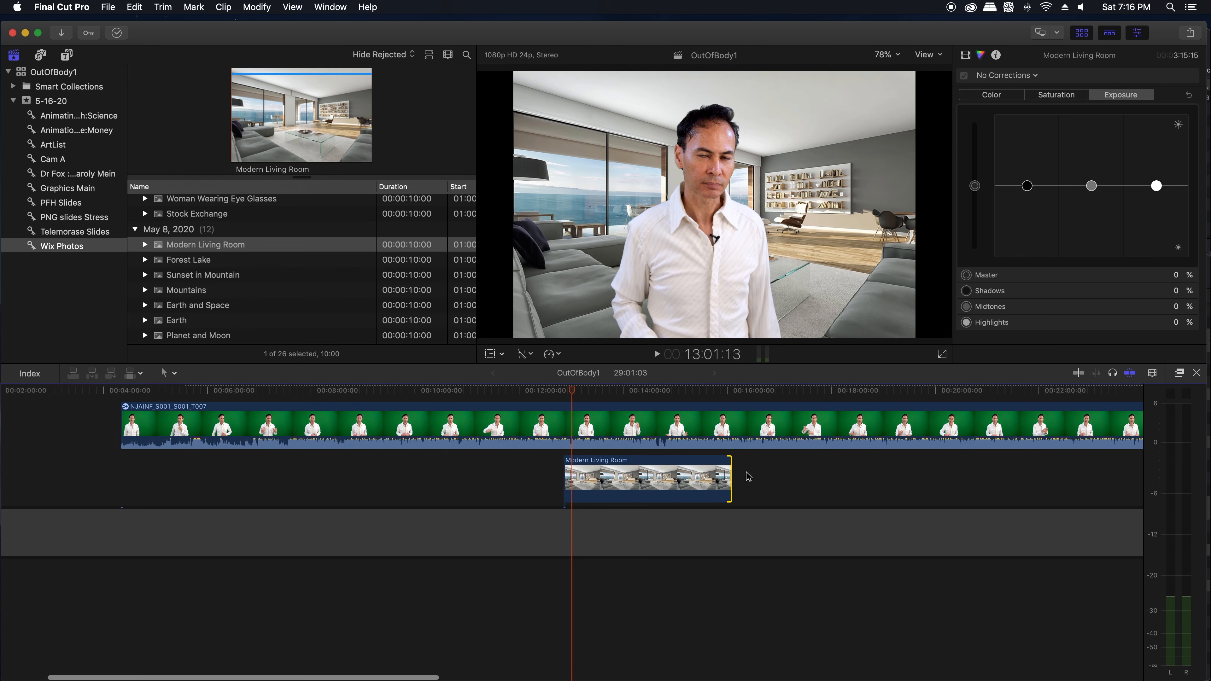
key(super+minus)
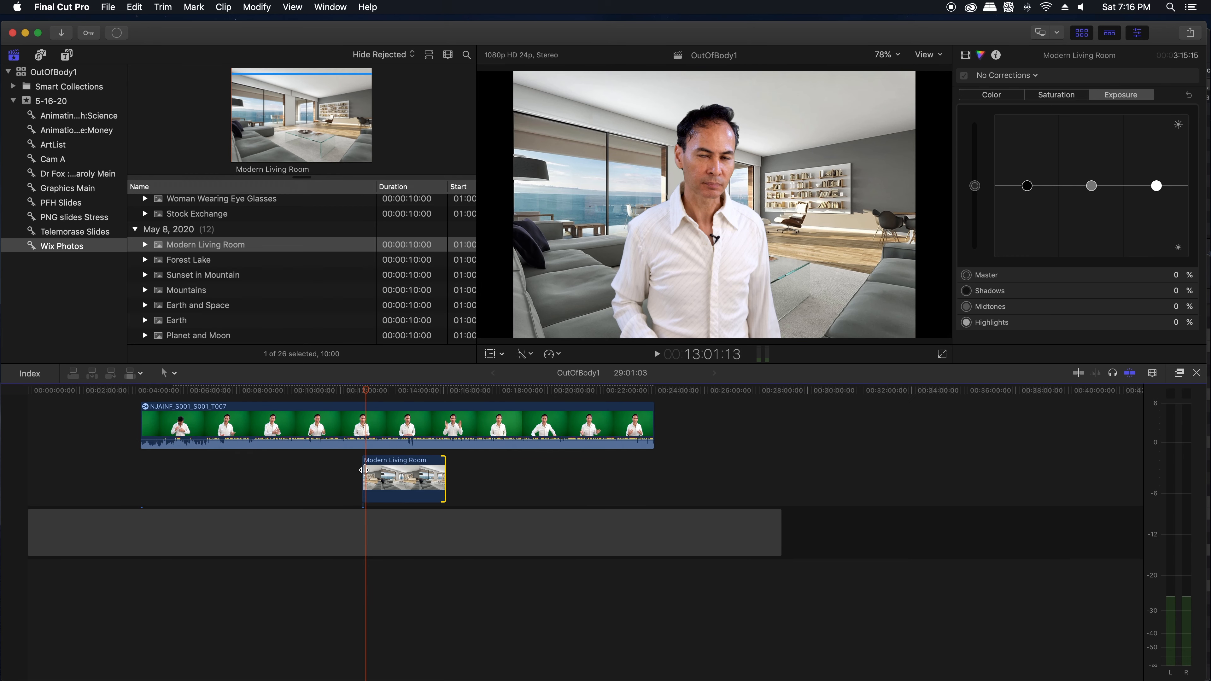
drag(363, 474, 143, 471)
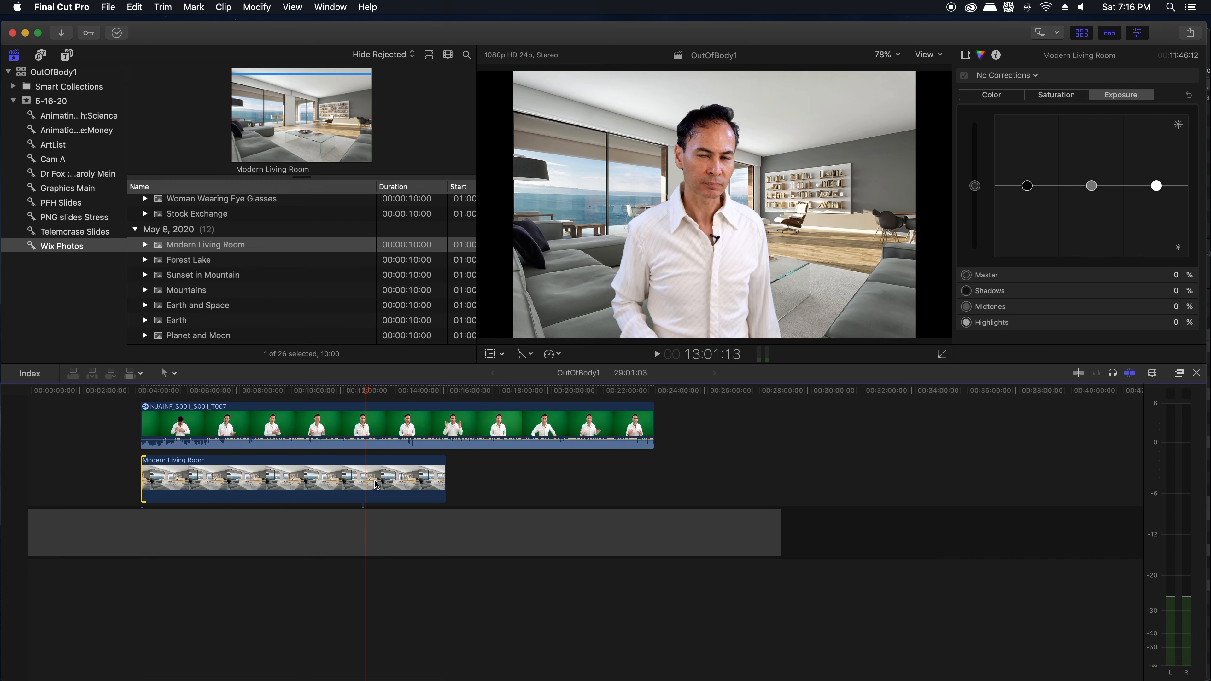
drag(445, 480, 594, 479)
drag(511, 480, 571, 481)
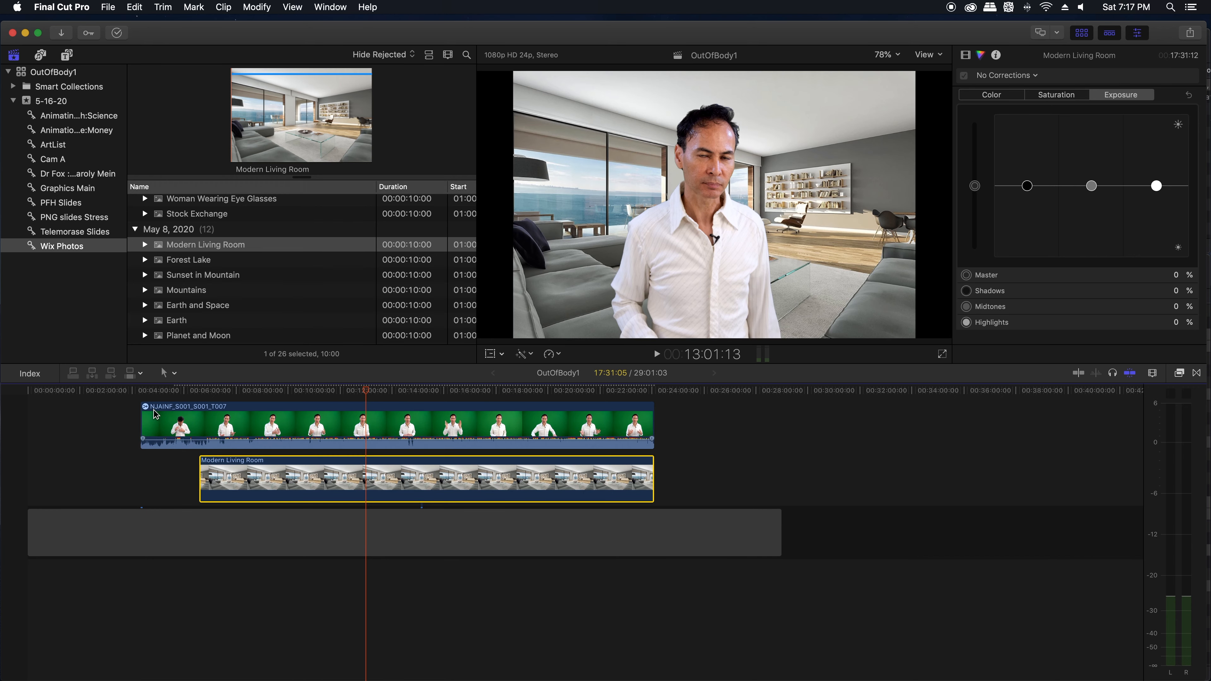
Step: Check the keyed footage frame by frame around the 7-minute mark for the point where the usable talk starts
drag(225, 391, 211, 395)
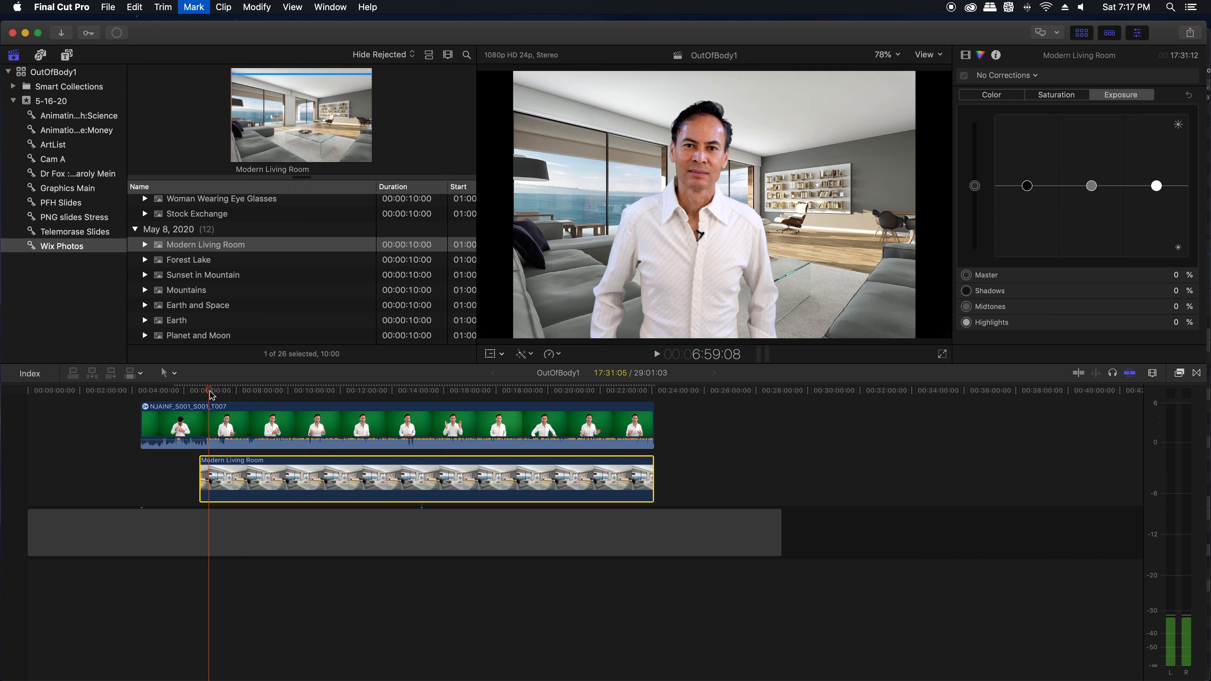
key(Right)
key(Right)
key(Right)
key(Right)
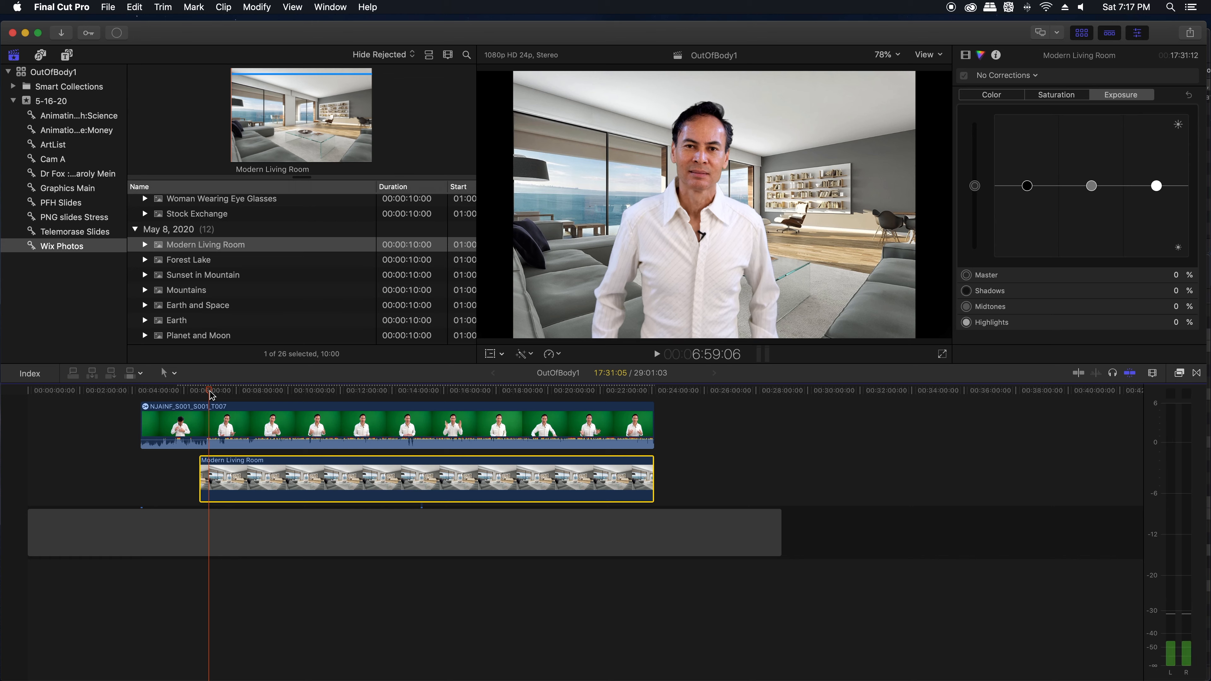
key(Right)
key(Right)
key(Right)
key(Right)
key(Right)
key(Right)
key(Right)
key(Right)
key(Right)
key(Right)
key(Right)
key(Right)
key(Right)
key(Right)
key(Right)
key(Right)
key(Right)
key(Right)
key(Right)
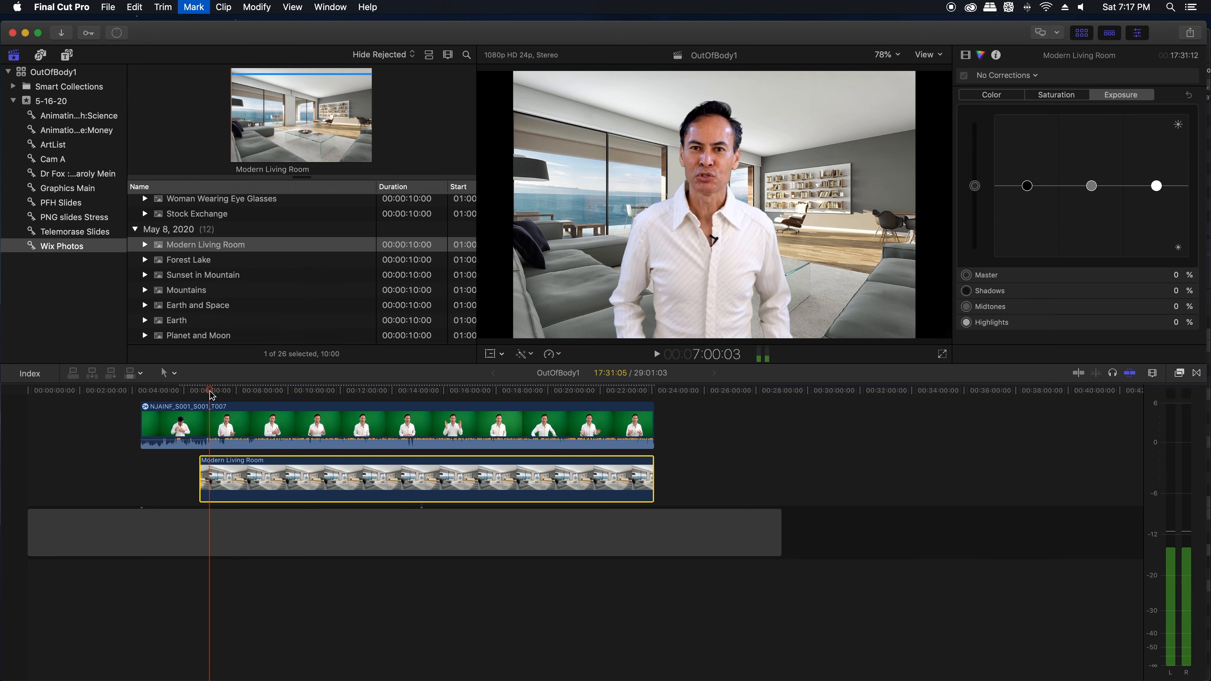
key(Left)
key(Left)
key(Left)
key(Left)
key(Left)
key(Left)
key(Left)
key(Left)
key(Left)
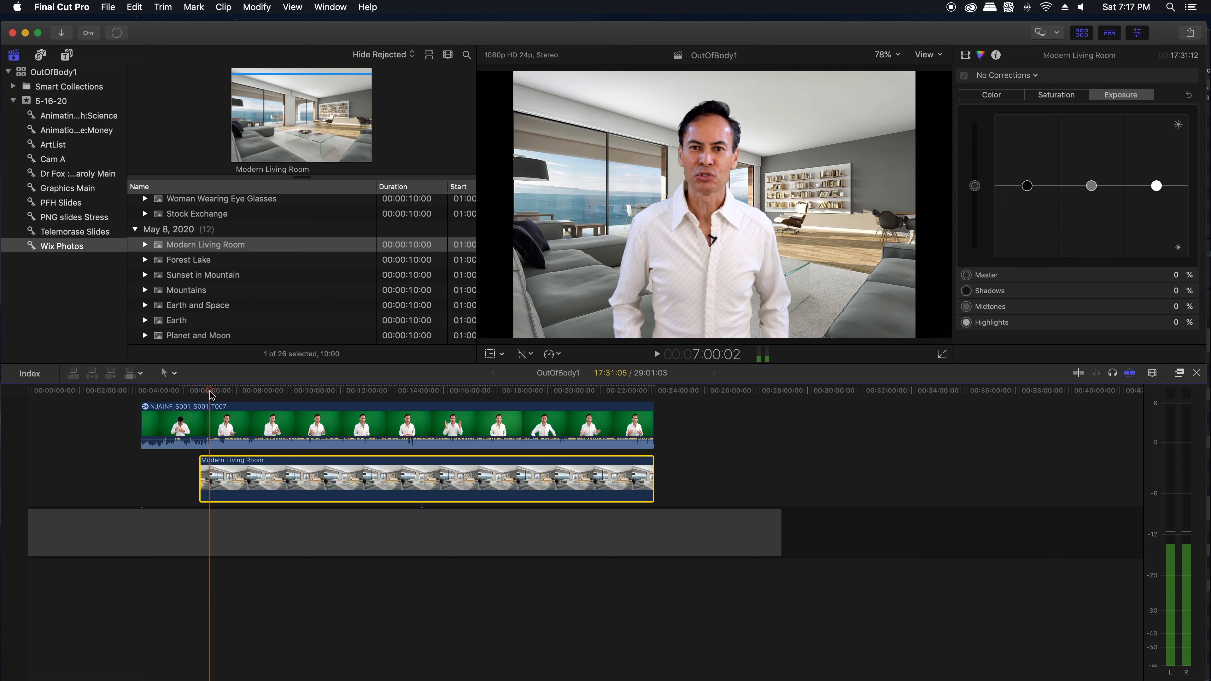
key(Left)
key(Left)
key(Left)
key(Left)
key(Left)
key(Left)
key(Left)
key(Left)
key(Left)
key(Left)
key(Left)
key(Left)
key(Left)
key(Left)
key(Left)
key(Left)
key(Left)
key(Left)
key(Left)
key(Left)
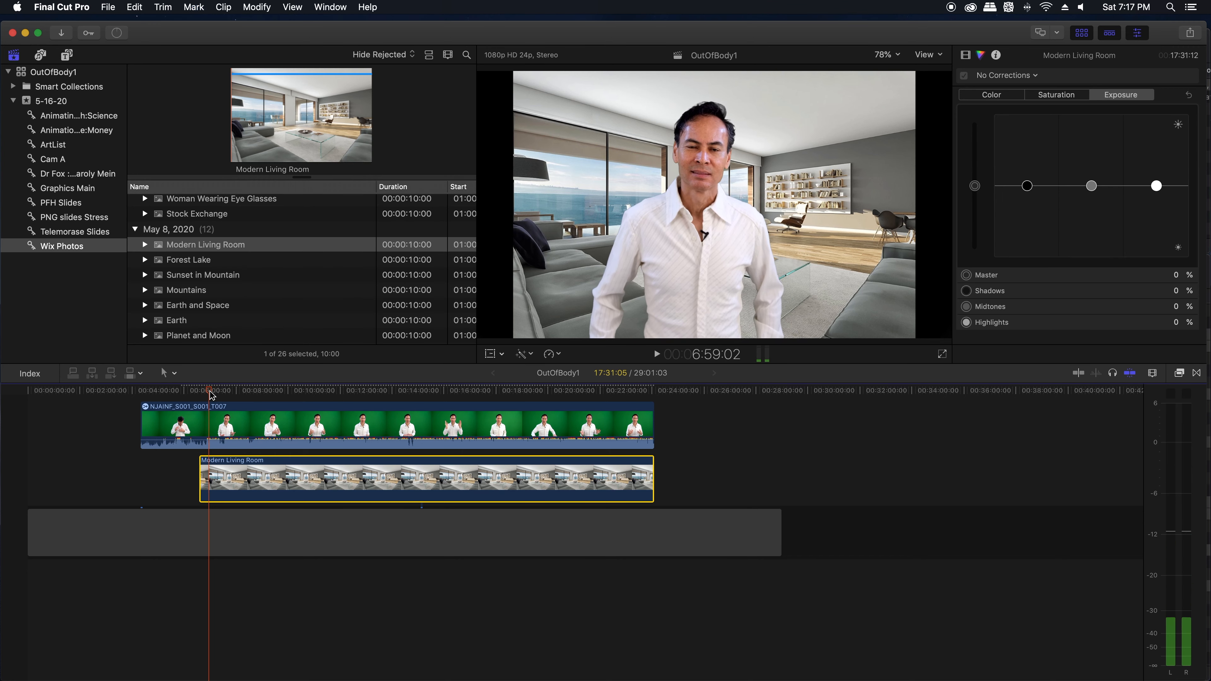
Step: Split the green-screen clip with the Blade tool at 00:07:34:04
drag(210, 392, 226, 391)
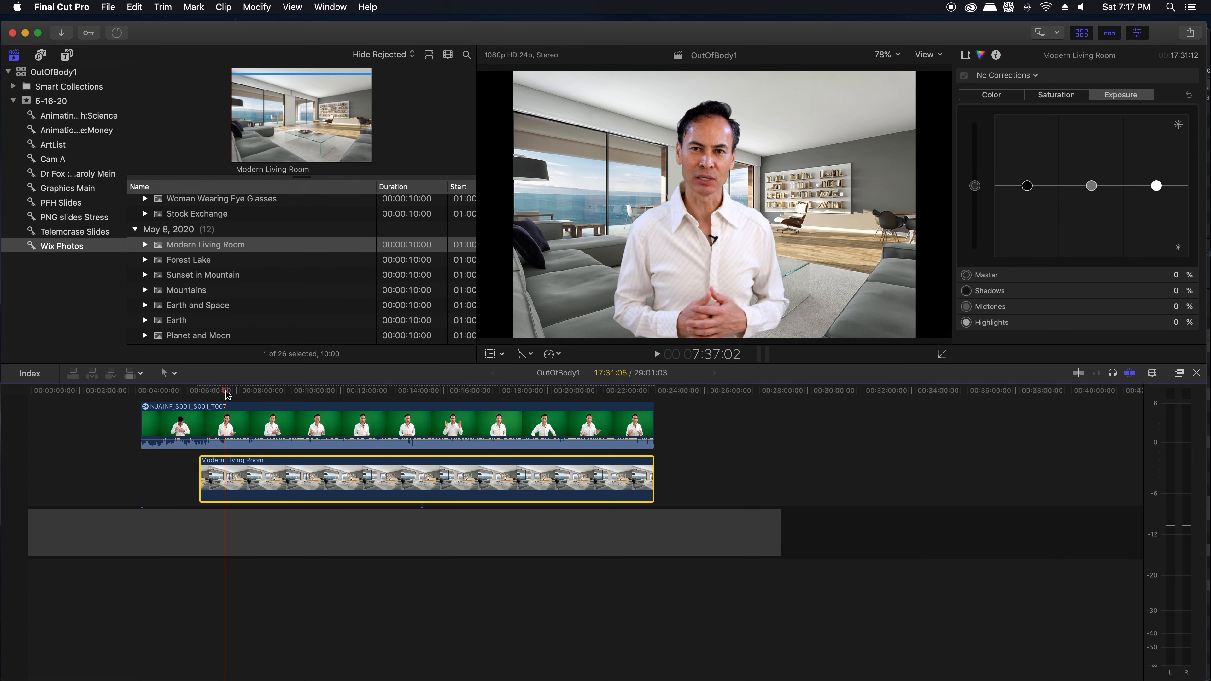
key(super+equal)
key(super+equal)
key(super+equal)
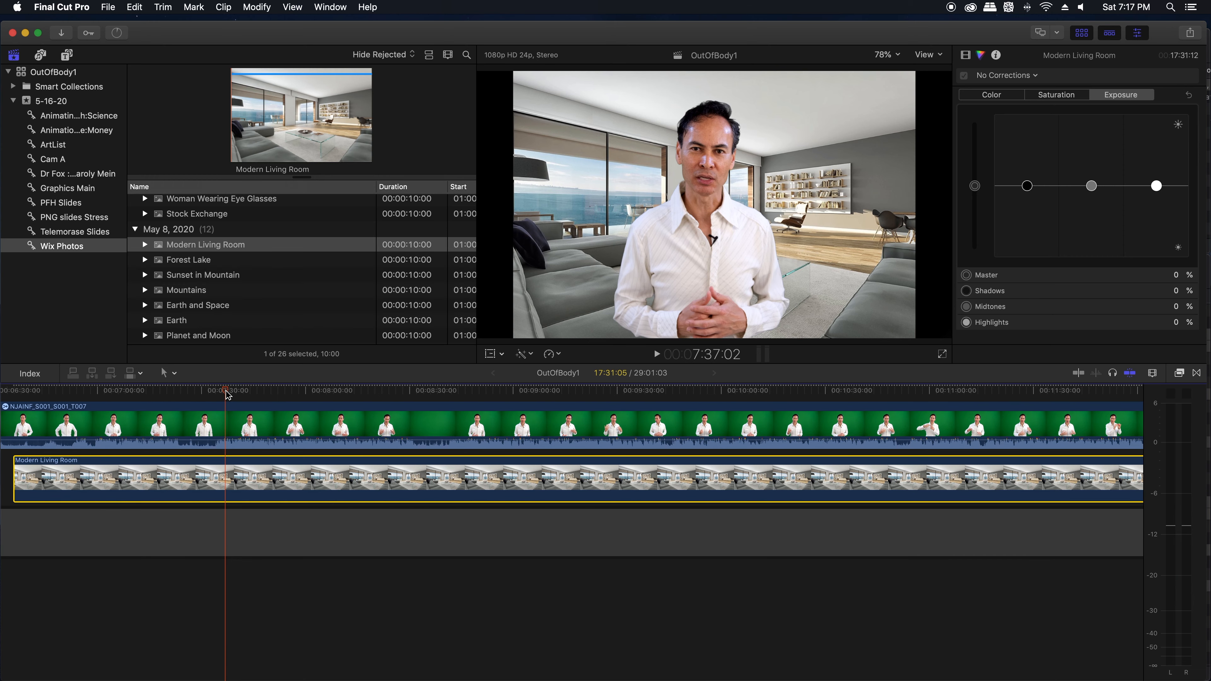
drag(226, 391, 223, 392)
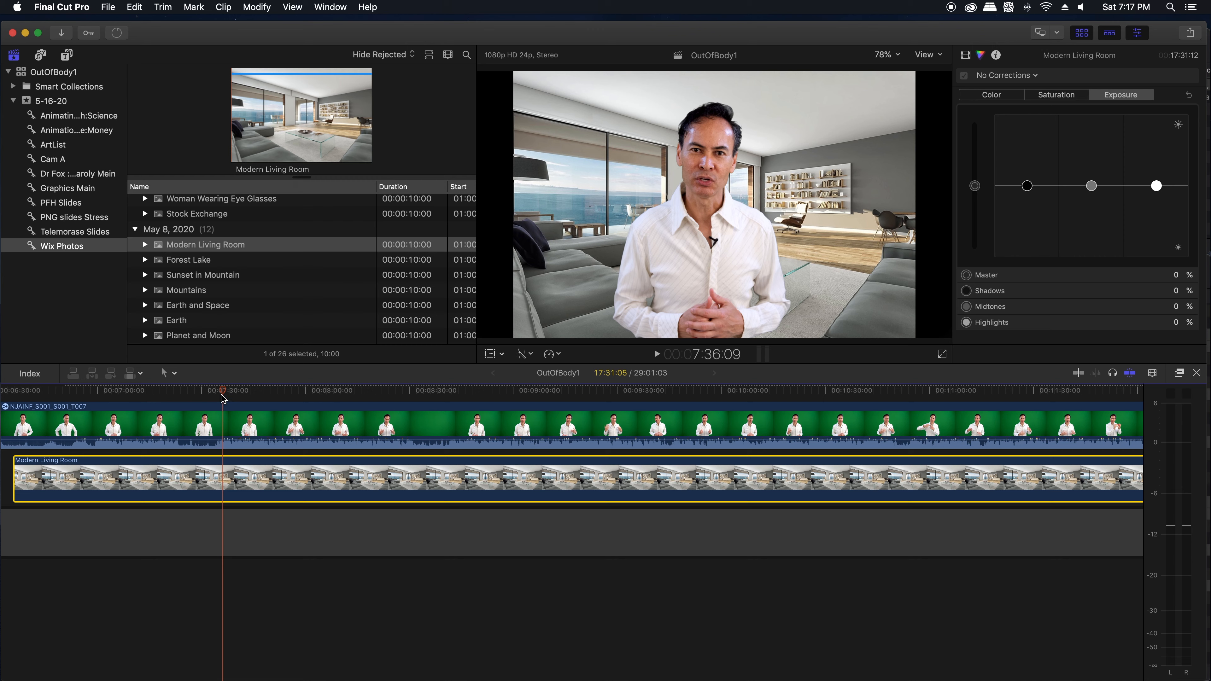
drag(224, 394, 218, 398)
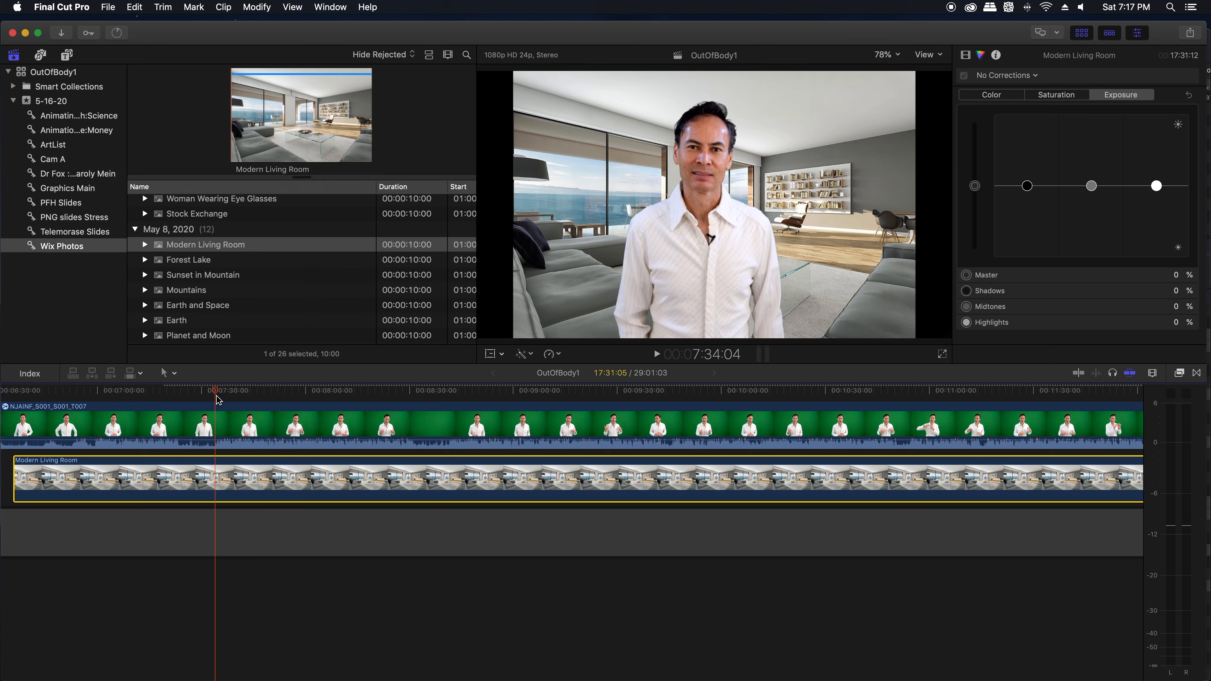
key(b)
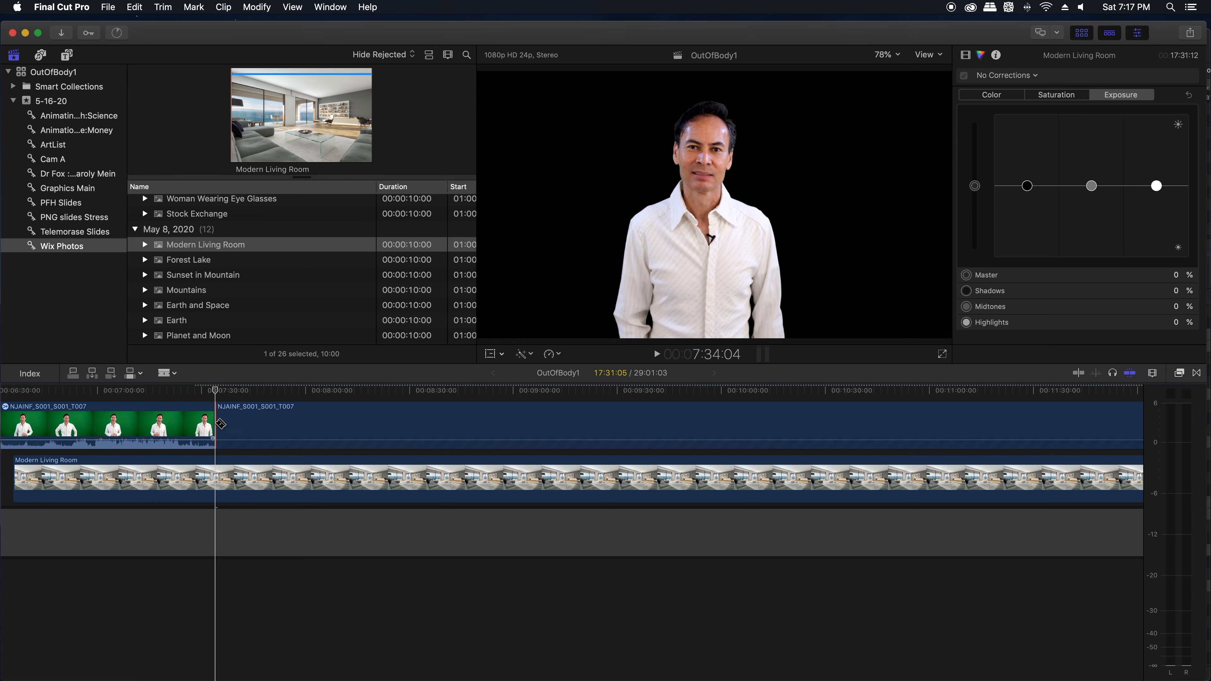
click(221, 424)
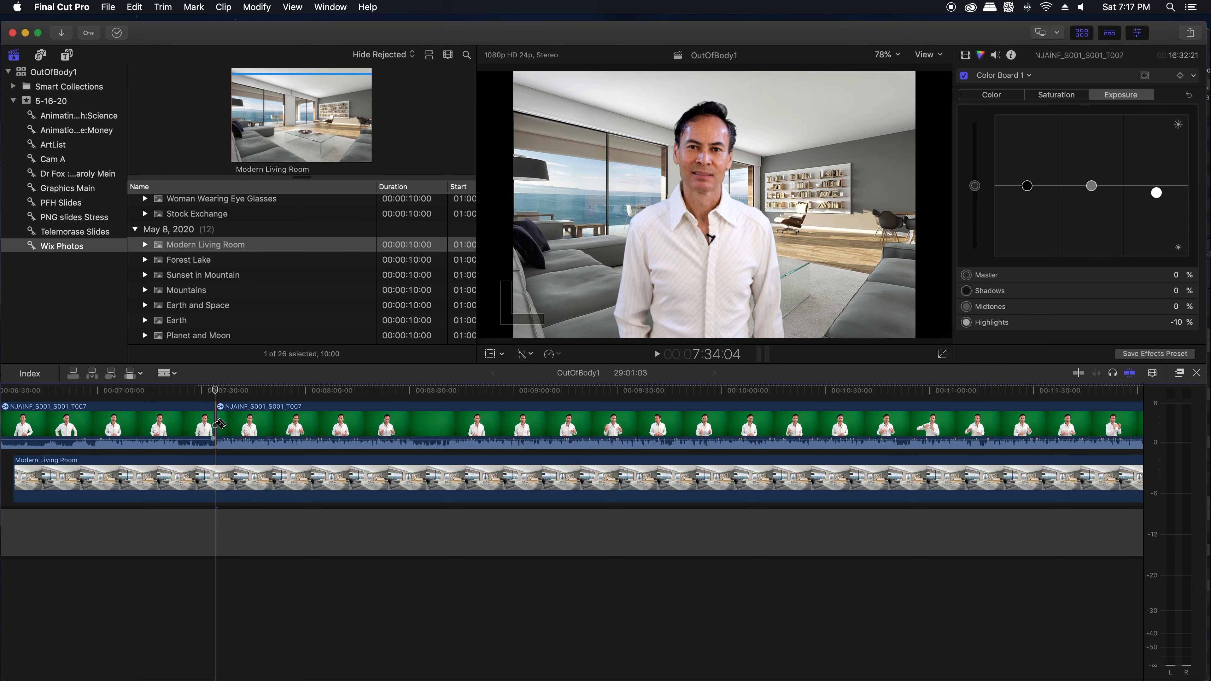
key(a)
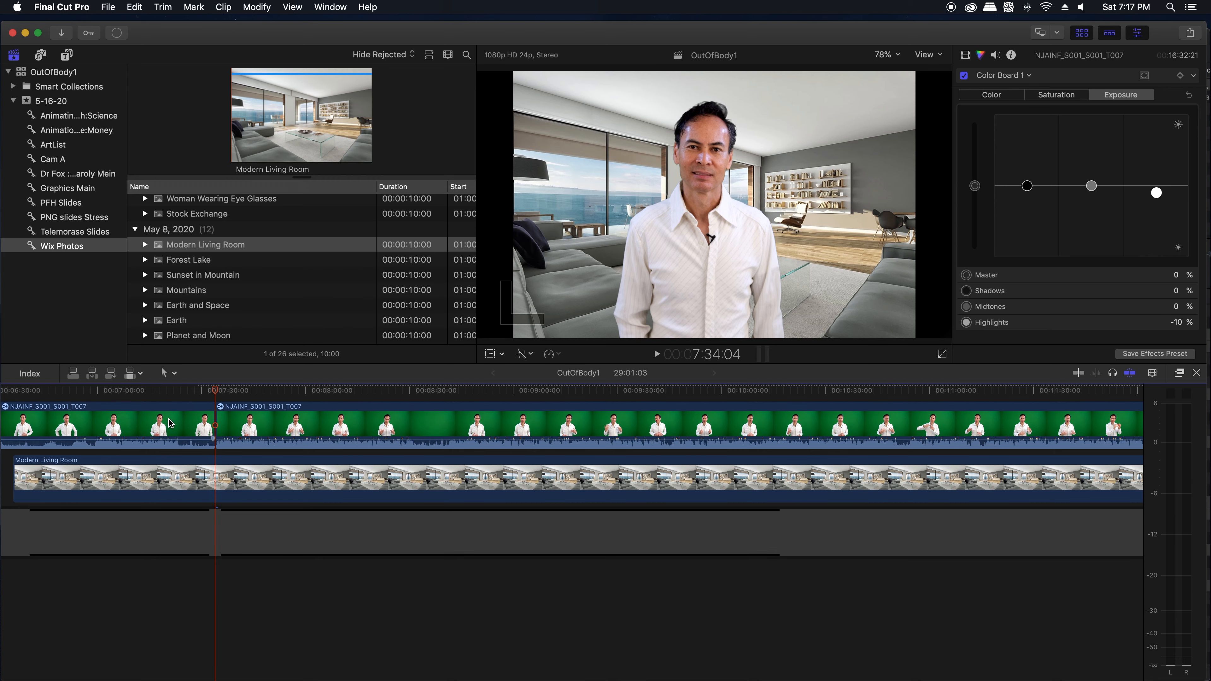
Step: Delete the green-screen section before the cut and trim the start of the Modern Living Room photo to 00:07:34:04
click(159, 423)
key(Delete)
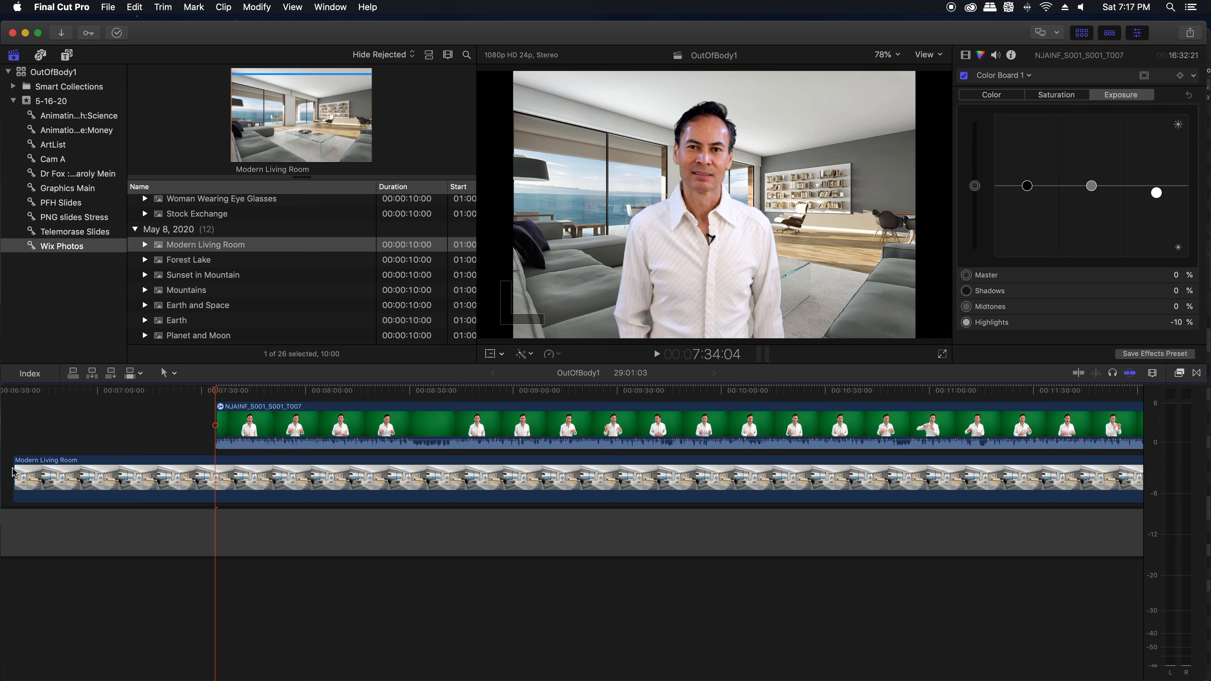
drag(14, 468, 213, 475)
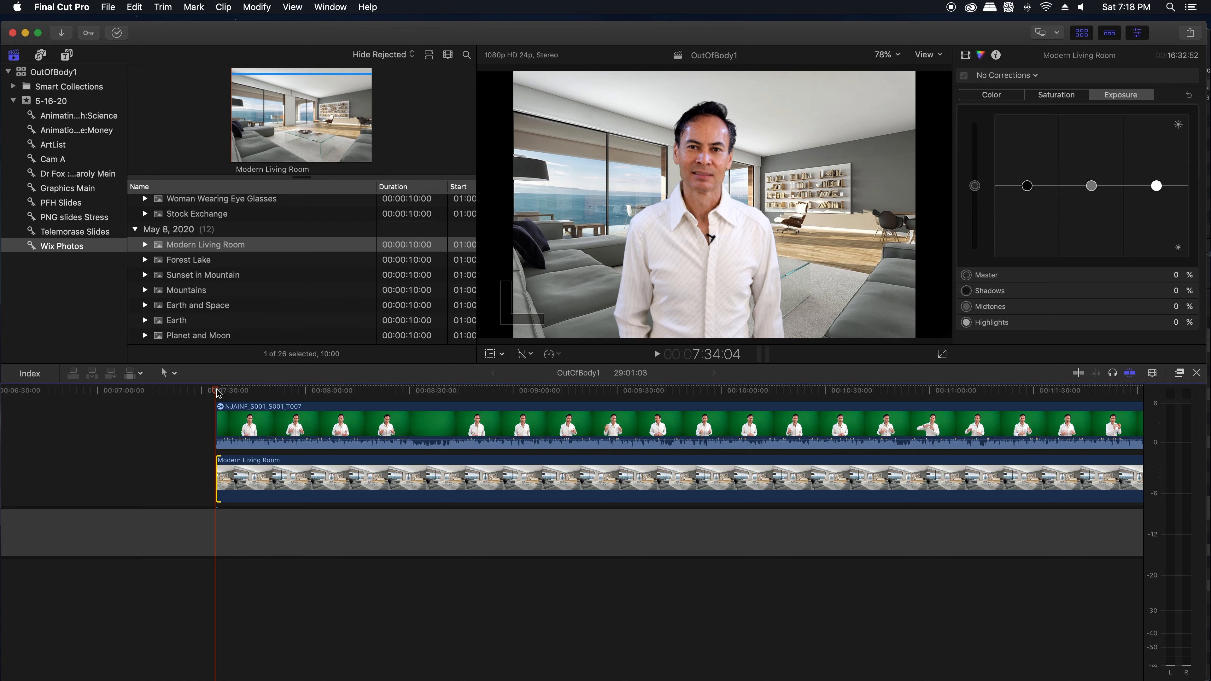
Step: Split the green-screen clip at 00:08:31:08 and trim about 10 seconds from the second part's start, leaving no gap
click(418, 392)
mouse_move(419, 391)
mouse_down()
mouse_move(432, 393)
mouse_move(410, 394)
mouse_up()
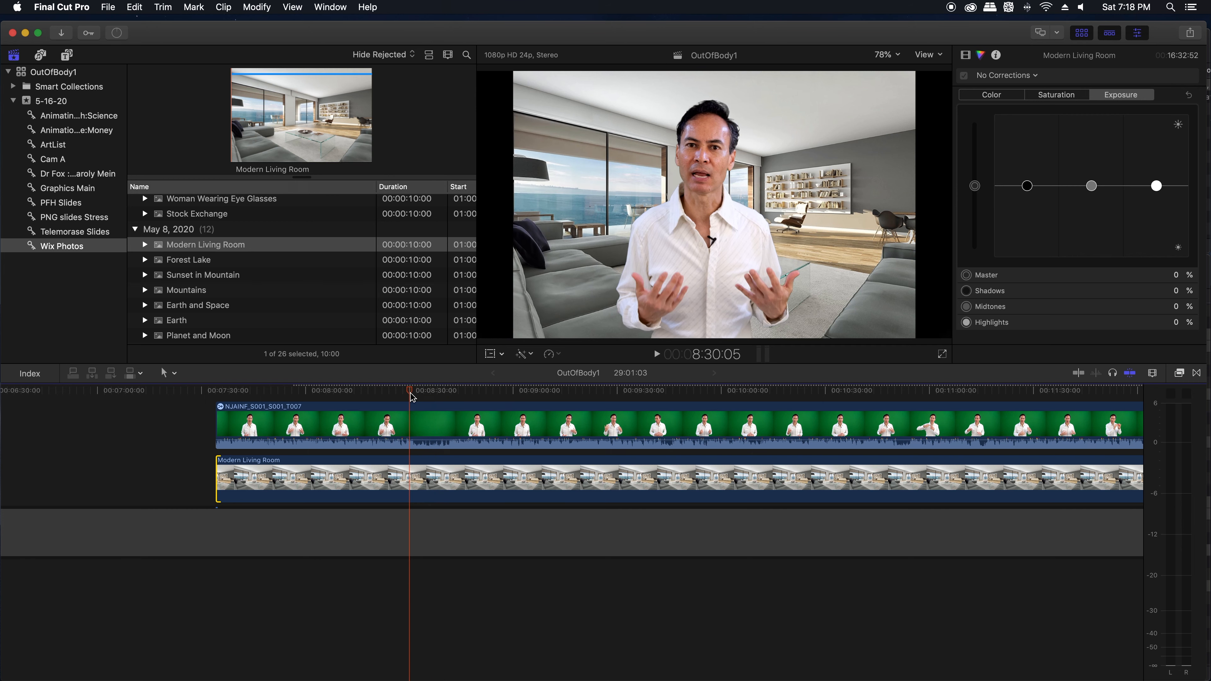
key(b)
click(415, 425)
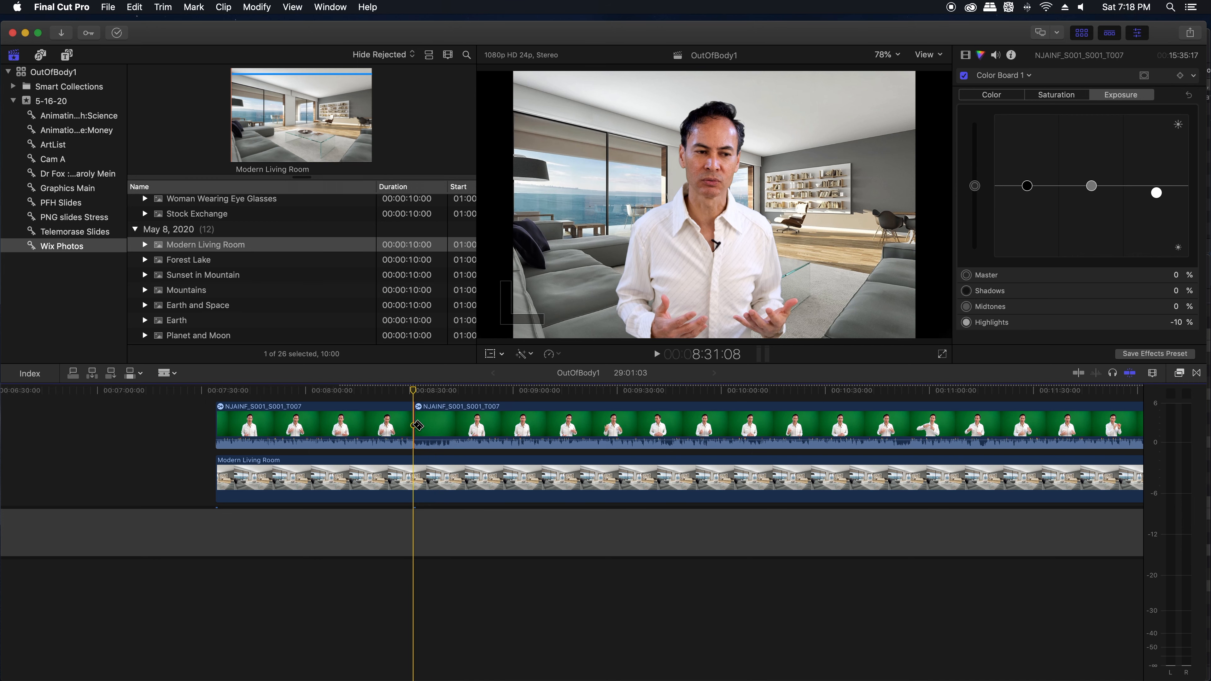
key(a)
drag(417, 421, 470, 418)
Step: Split the green-screen clip at 00:10:40:13 and again about 3 seconds further on, isolating the pause
click(449, 389)
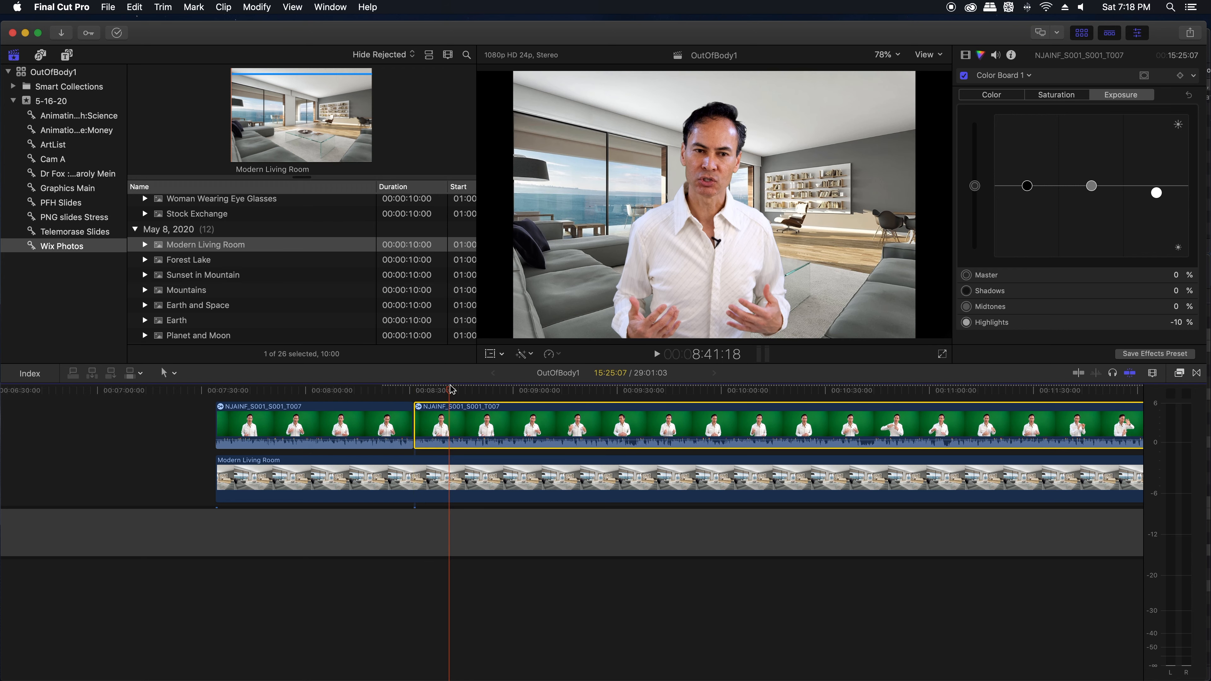
scroll(469, 394, right, 10)
click(463, 390)
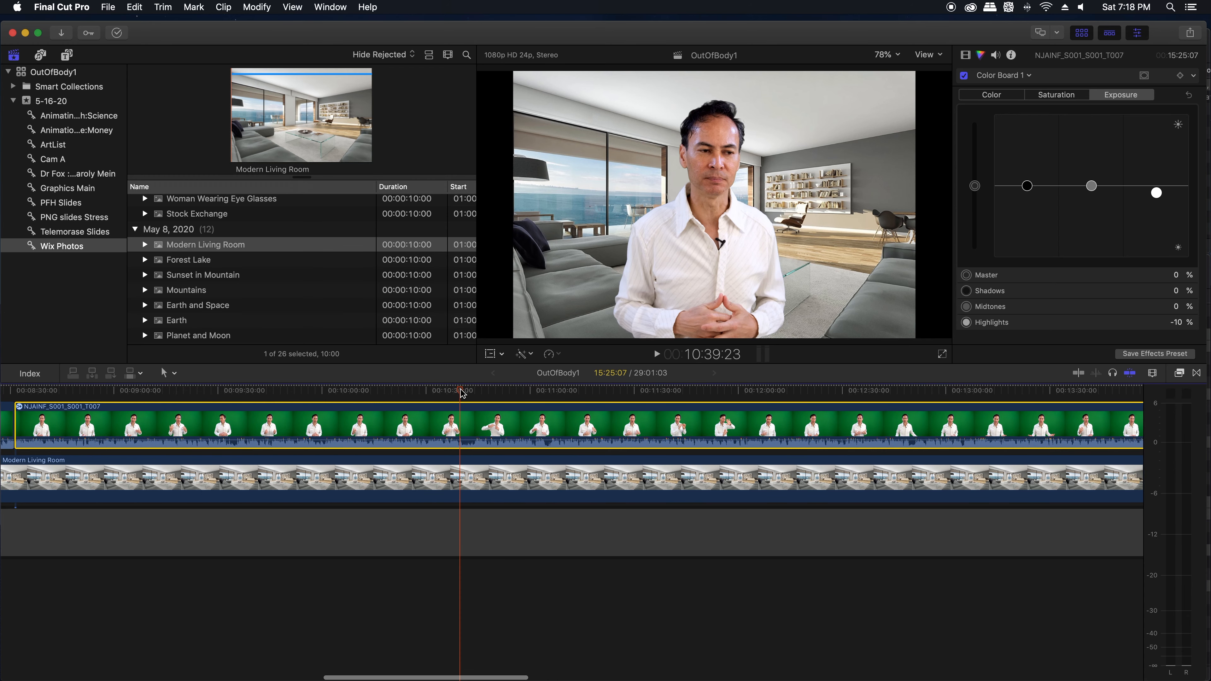
key(super+equal)
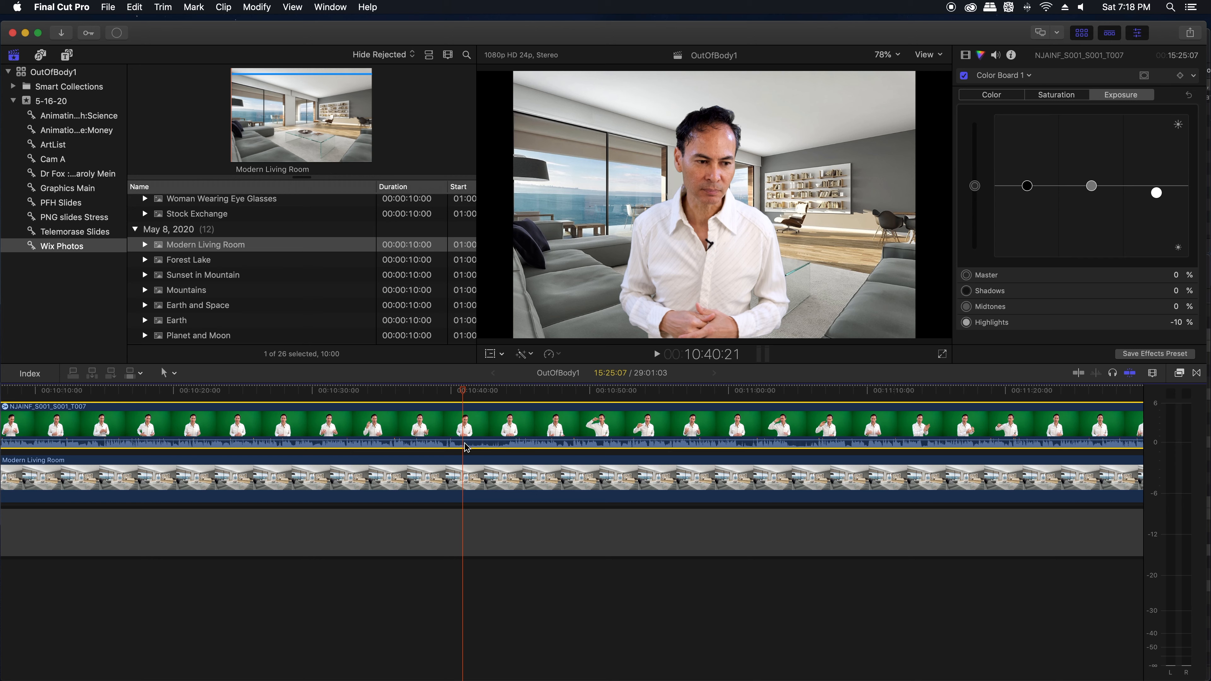
drag(462, 391, 459, 391)
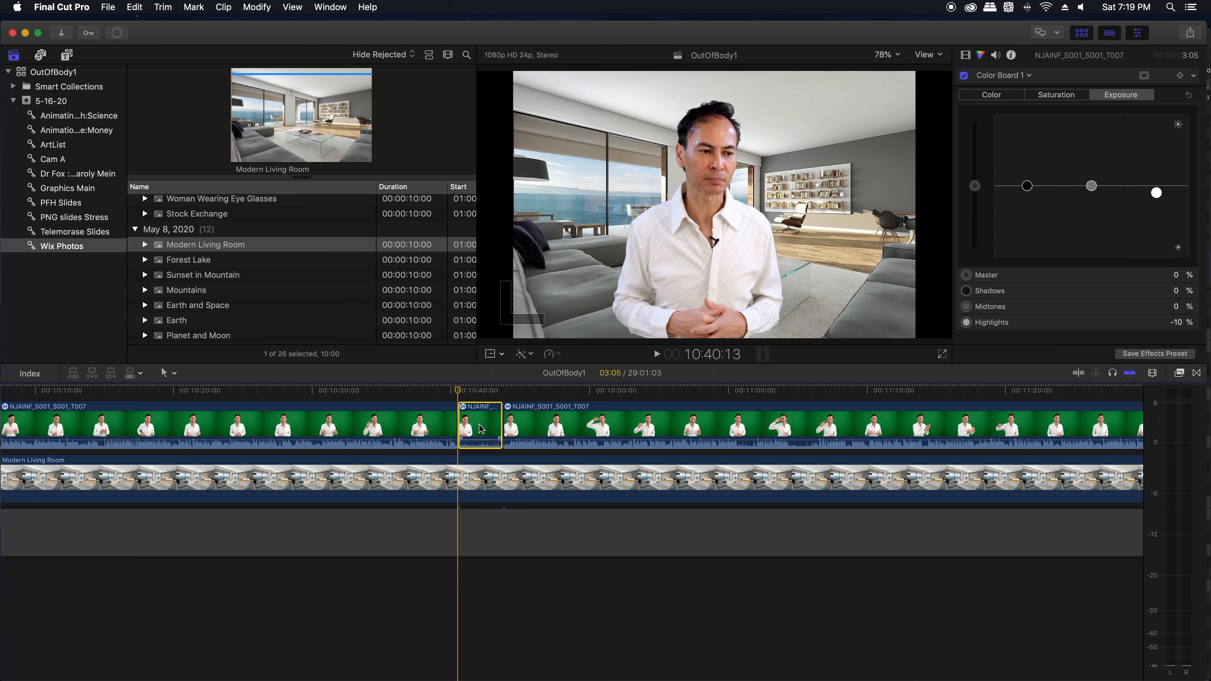
Step: Delete the short green-screen section starting at 00:10:40:13 and move the following clip back to close the gap
key(Delete)
key(super+6)
scroll(481, 429, right, 10)
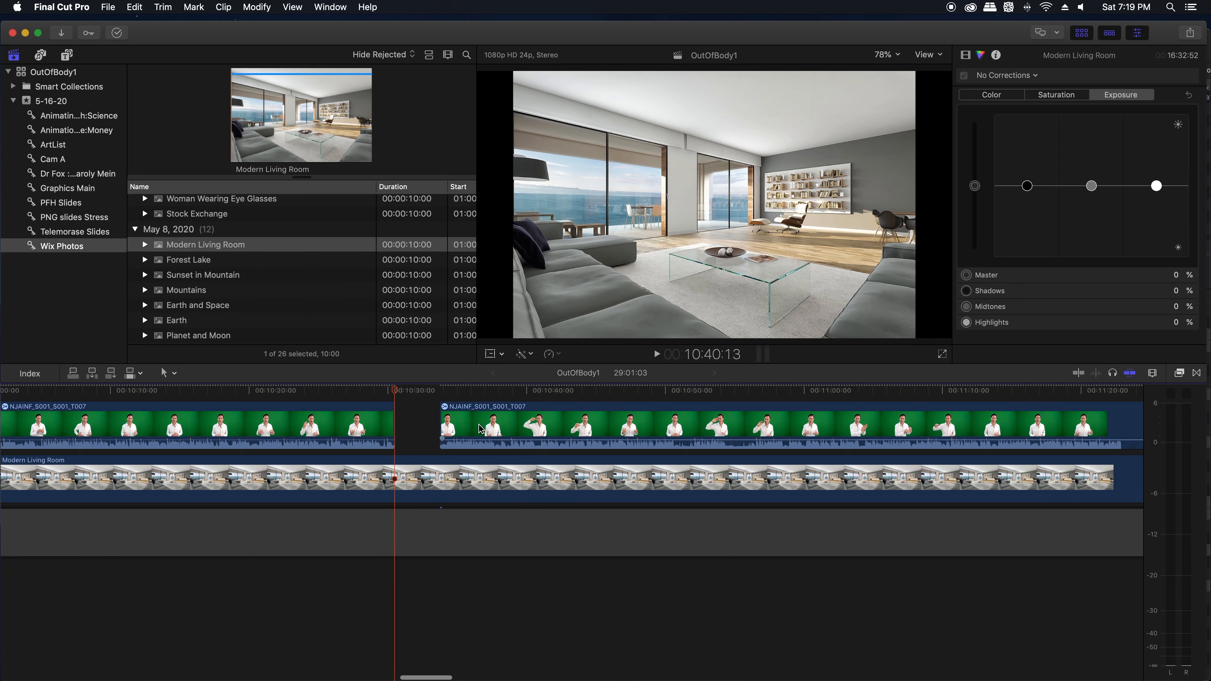
click(520, 429)
drag(519, 429, 481, 429)
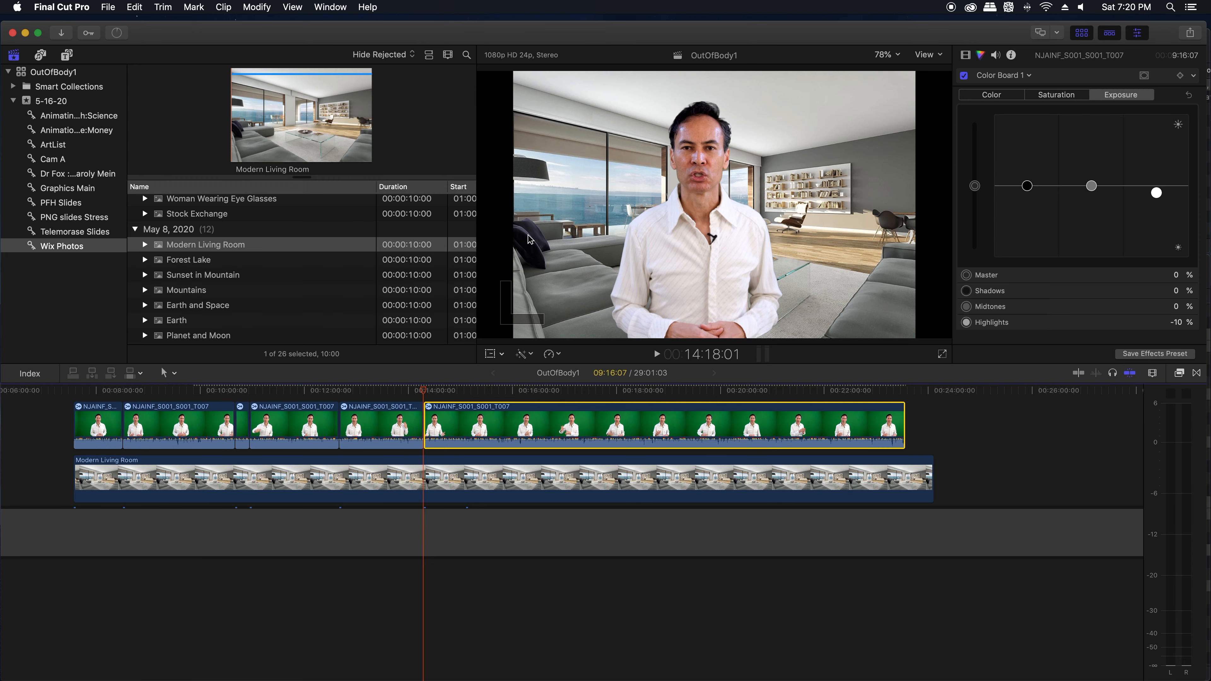
Step: Scale the Modern Living Room photo in the timeline to 120% so it fills the frame
click(519, 484)
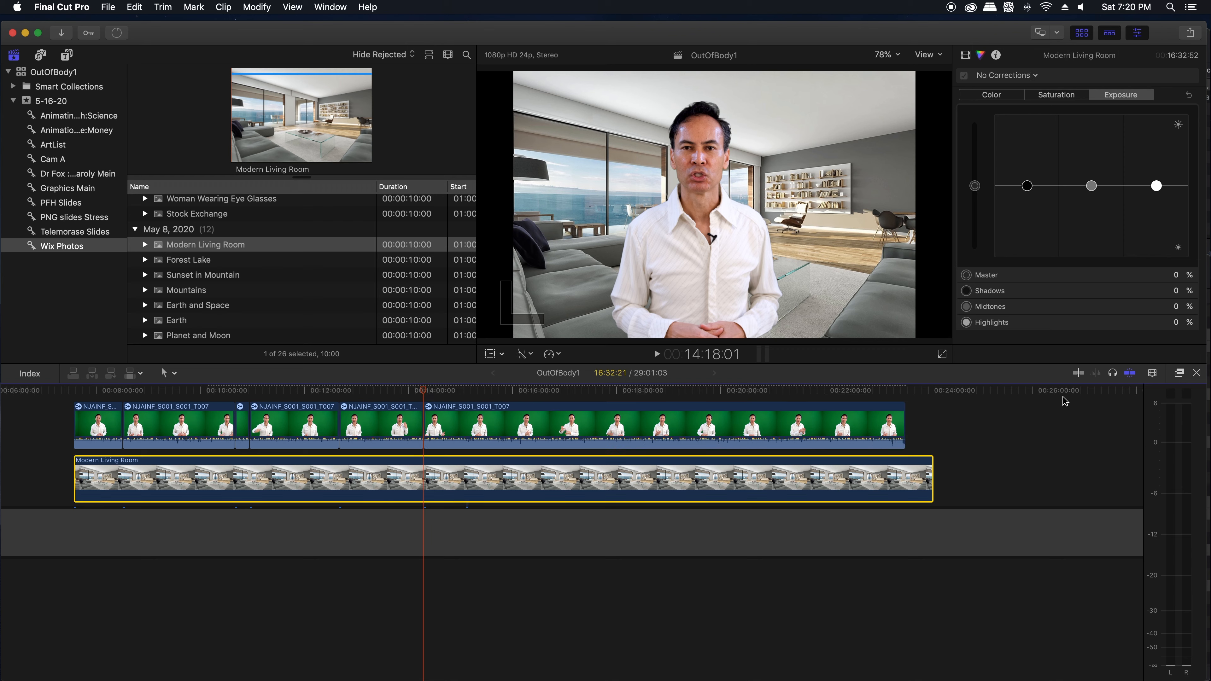
click(966, 55)
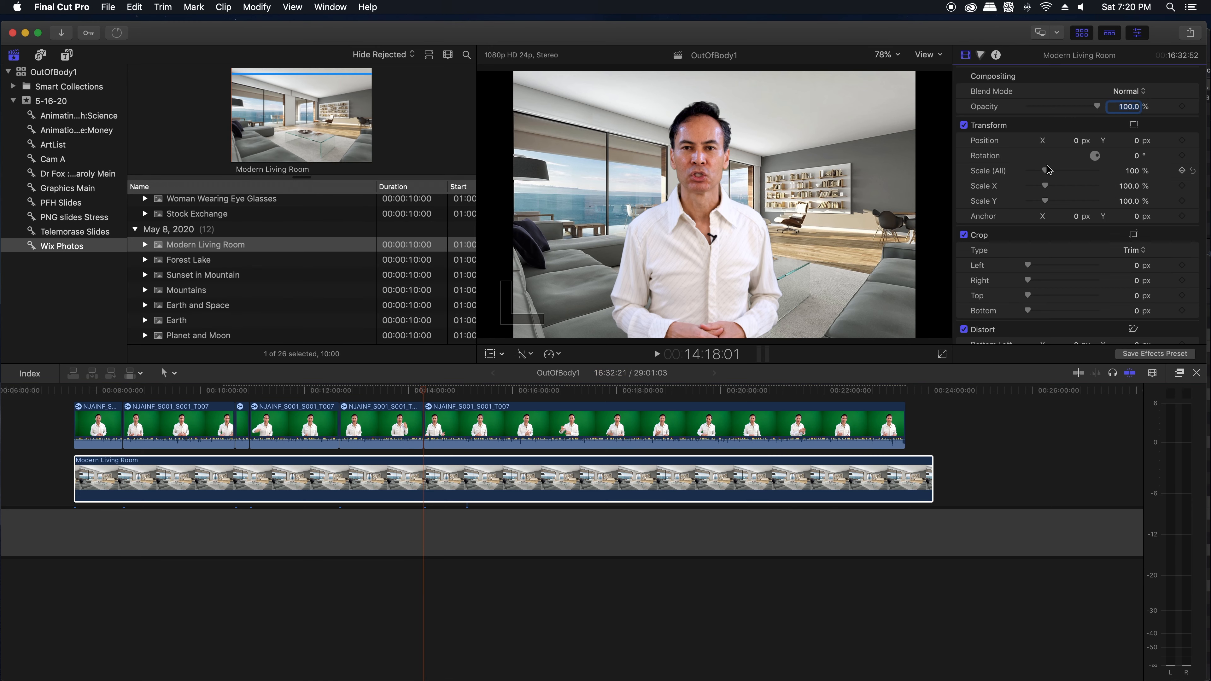
drag(1046, 172, 1051, 172)
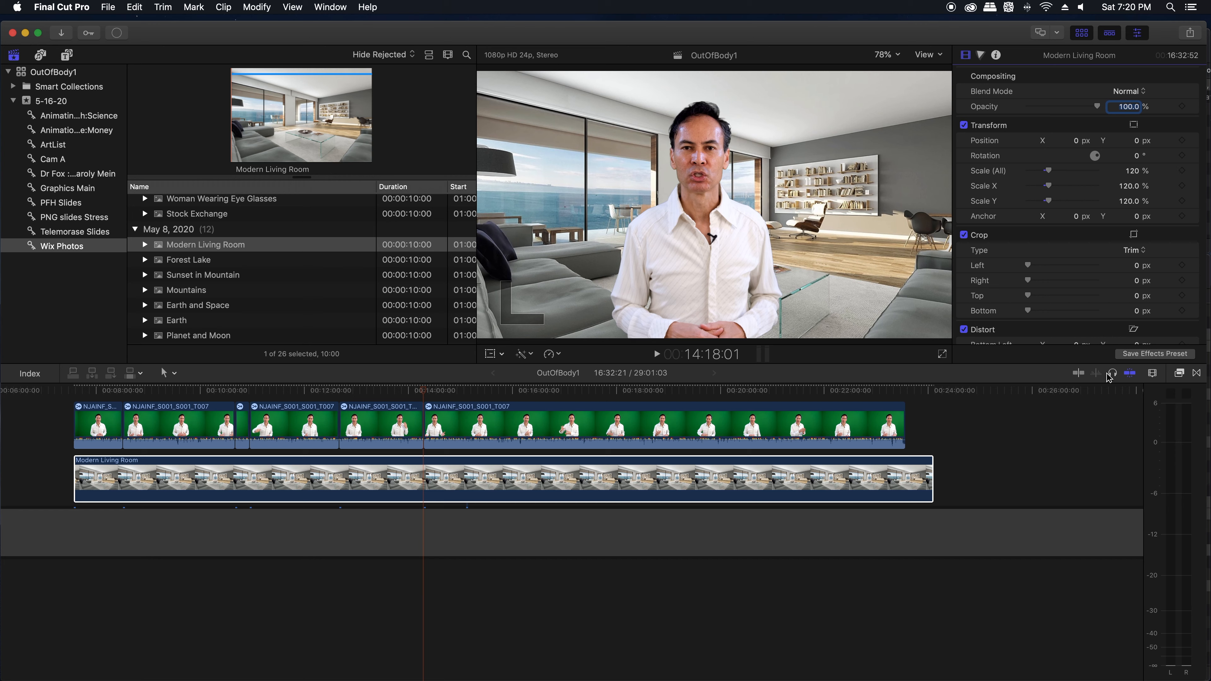
Step: Apply the Gaussian blur effect to the Modern Living Room photo in the timeline
click(1179, 374)
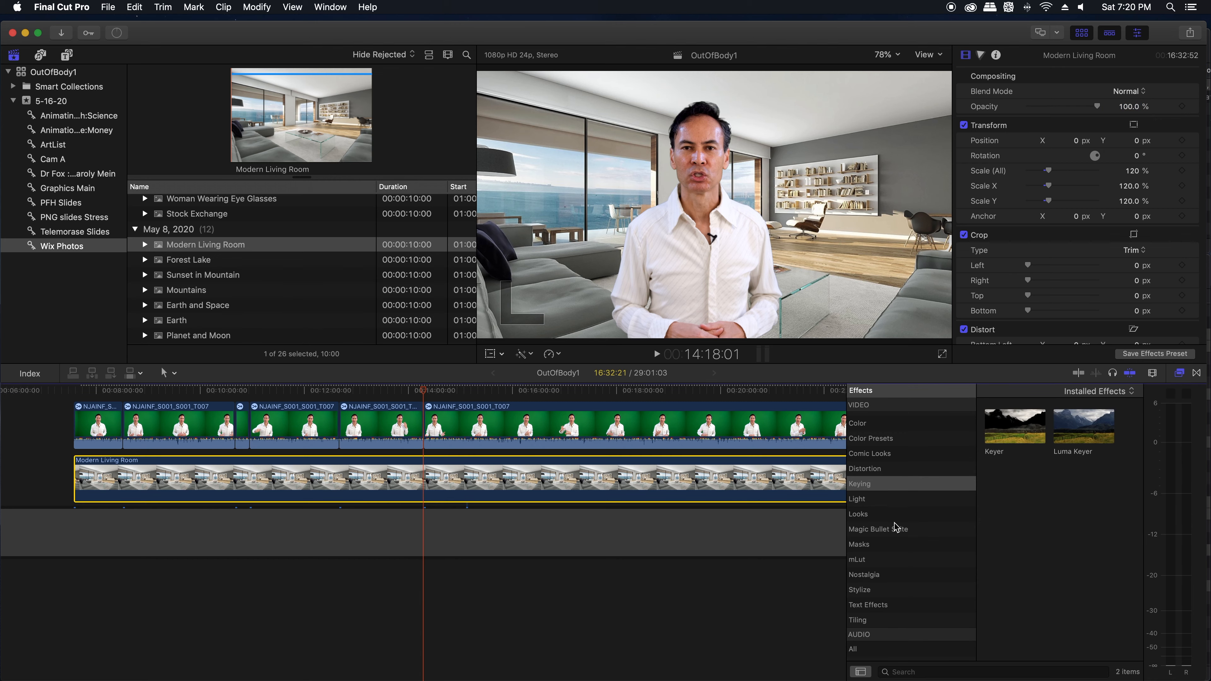
scroll(865, 482, up, 3)
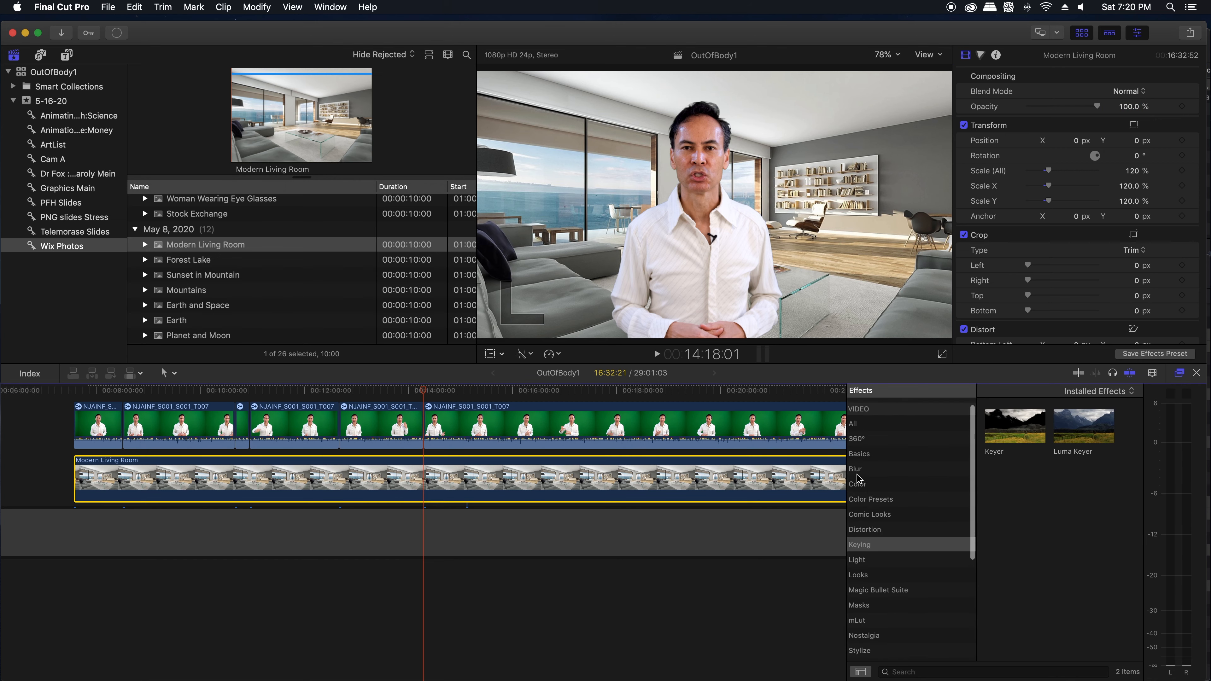
click(856, 470)
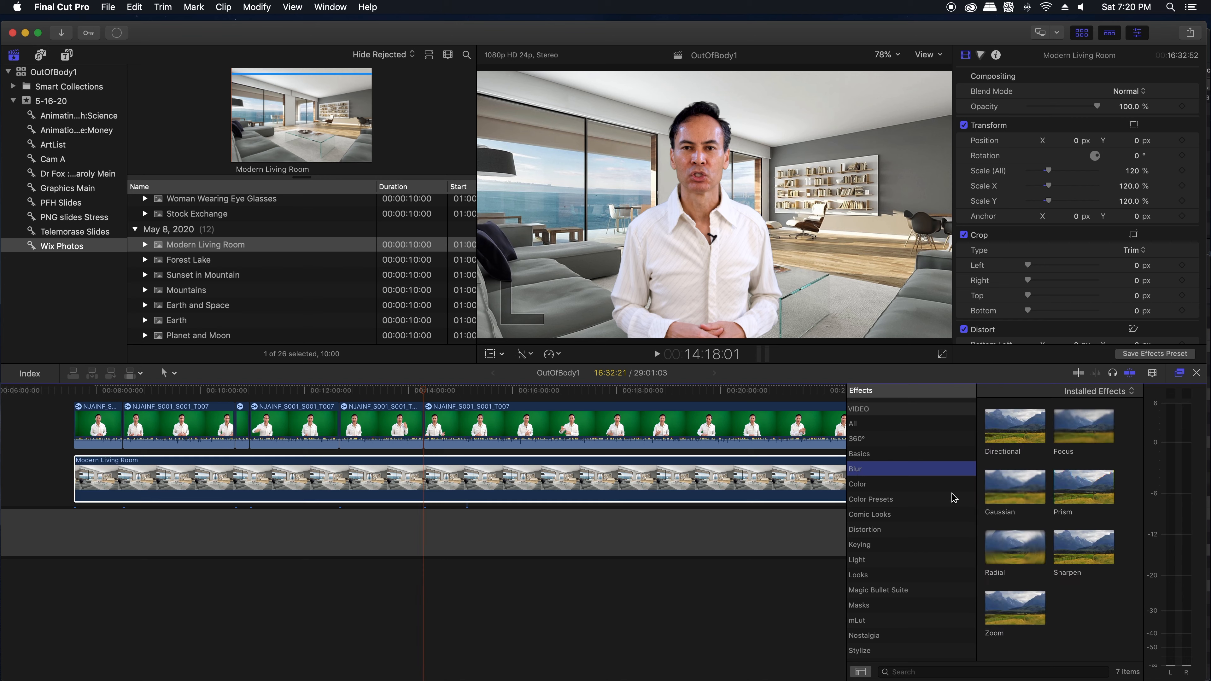
drag(1014, 497, 956, 495)
drag(781, 479, 769, 479)
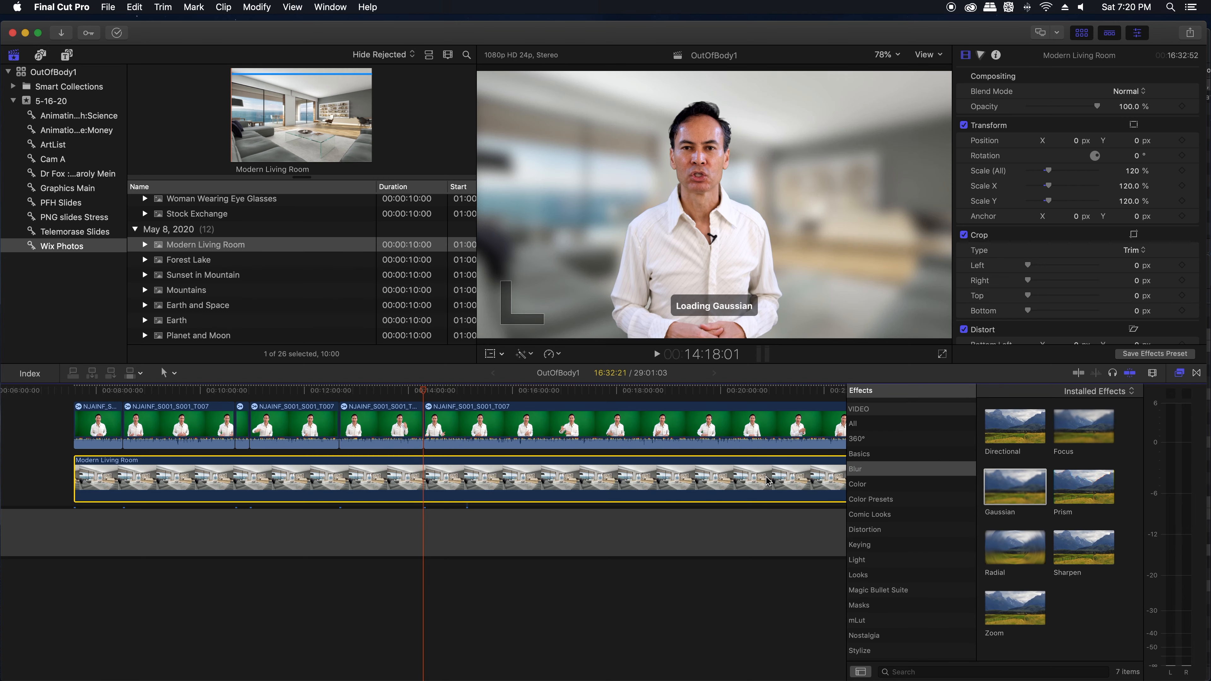
click(1180, 374)
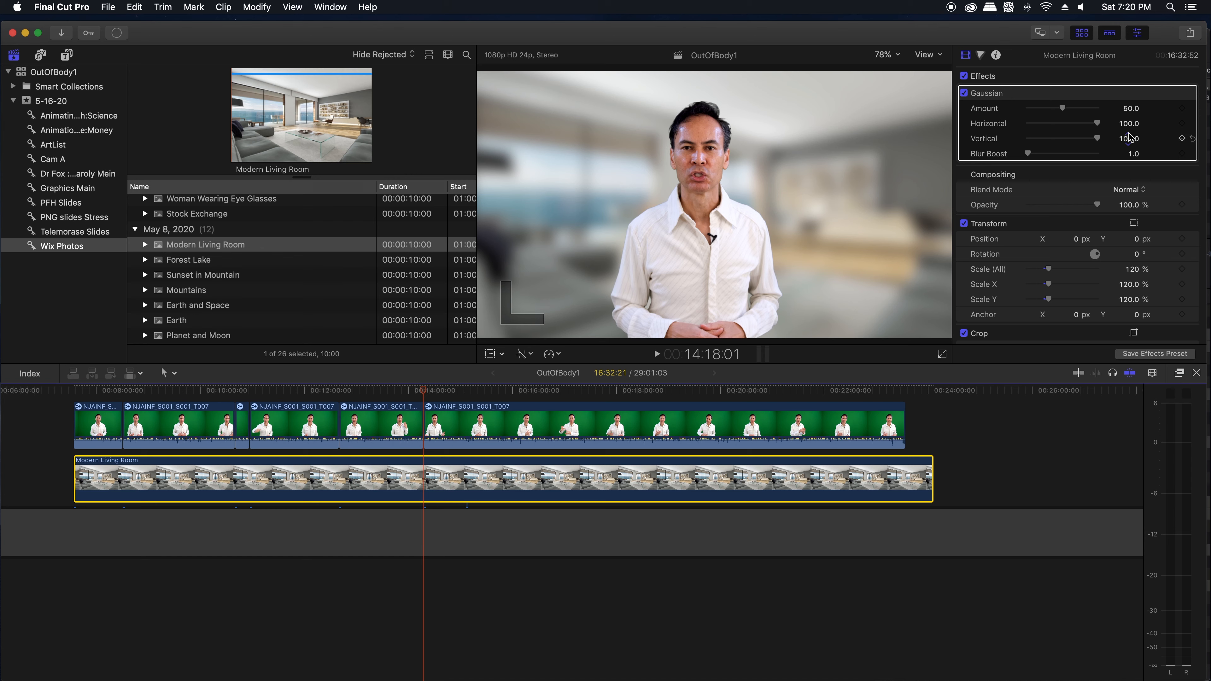
Step: Set the Gaussian blur amount to 7 and play back a few seconds of the composite
click(1130, 109)
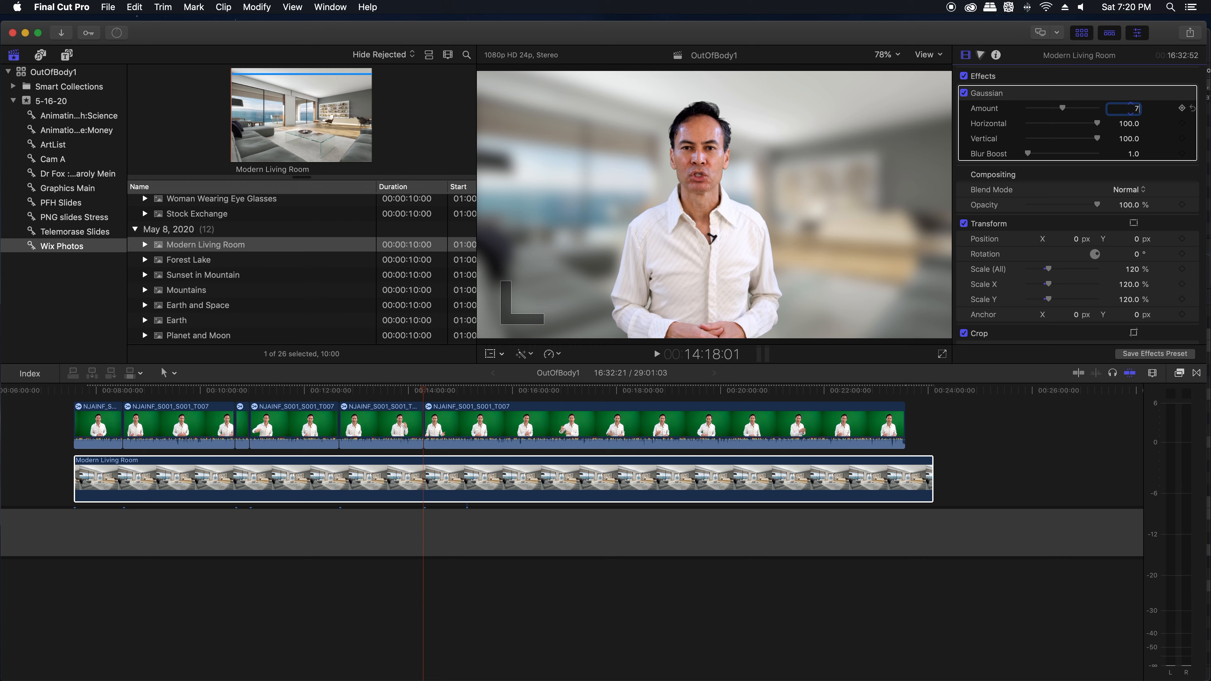
text(7)
key(Return)
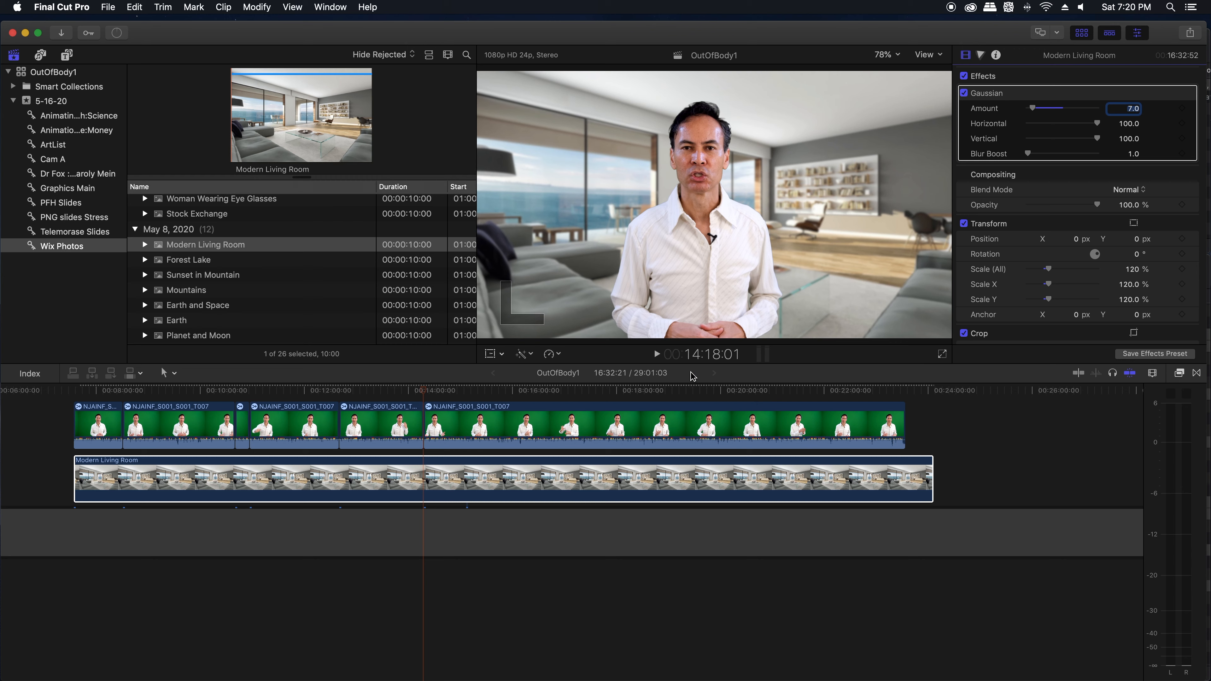
key(space)
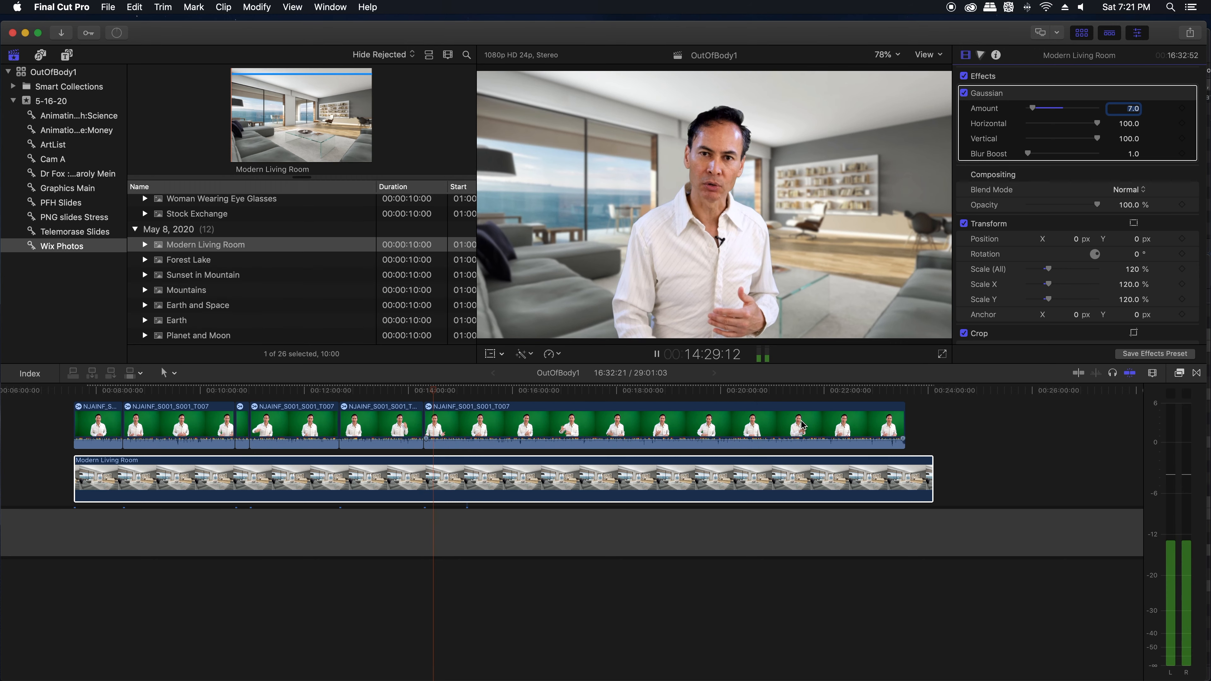
key(space)
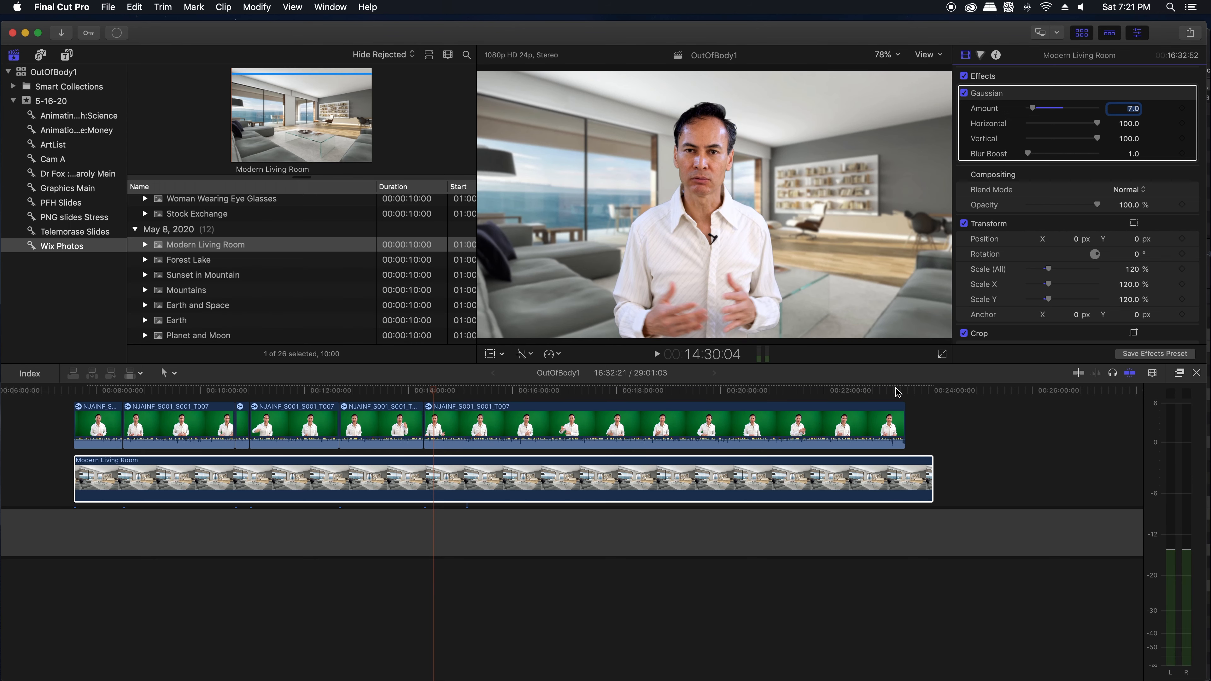
Step: Split the Modern Living Room photo at 00:23:30:19, where the green-screen footage ends, and delete the remainder
click(895, 389)
key(super+equal)
key(super+equal)
key(super+equal)
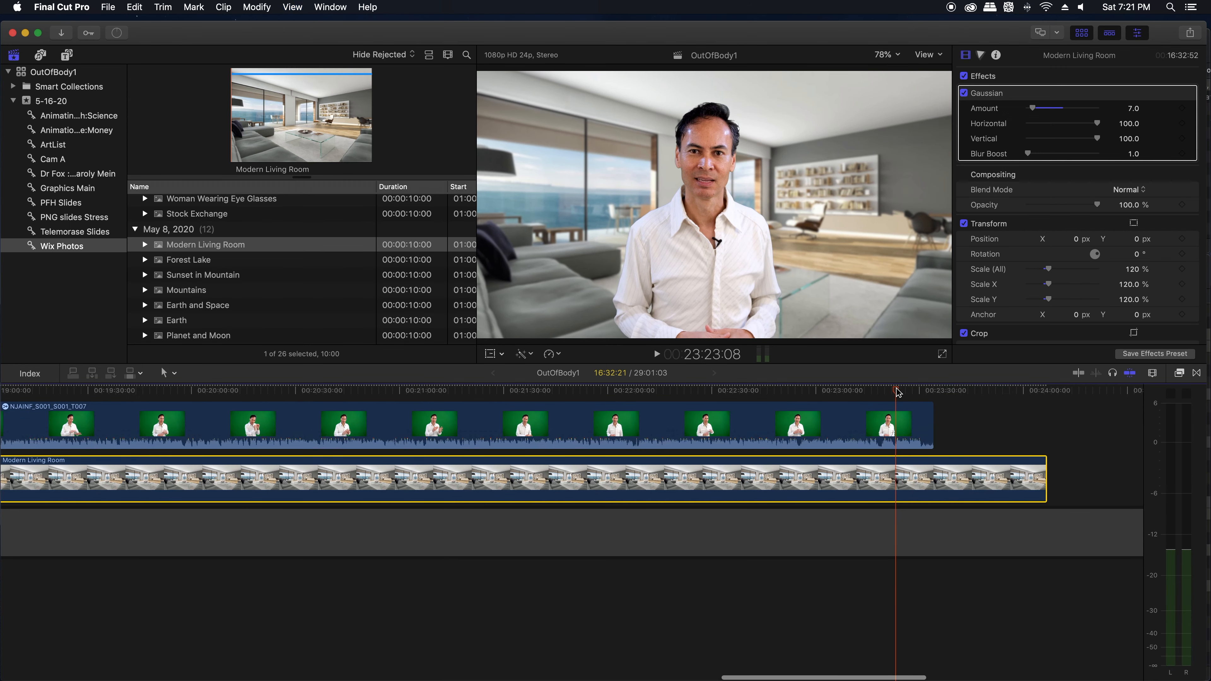
click(937, 390)
drag(937, 389, 946, 419)
key(b)
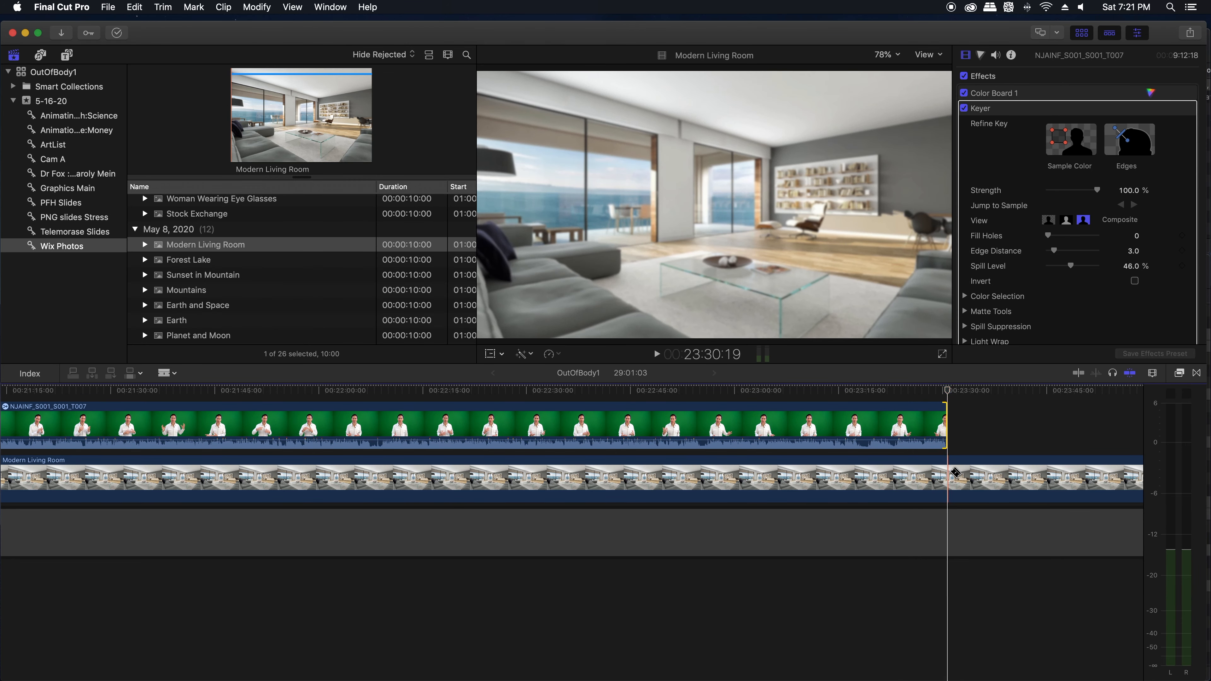
click(954, 472)
key(a)
click(998, 480)
key(Delete)
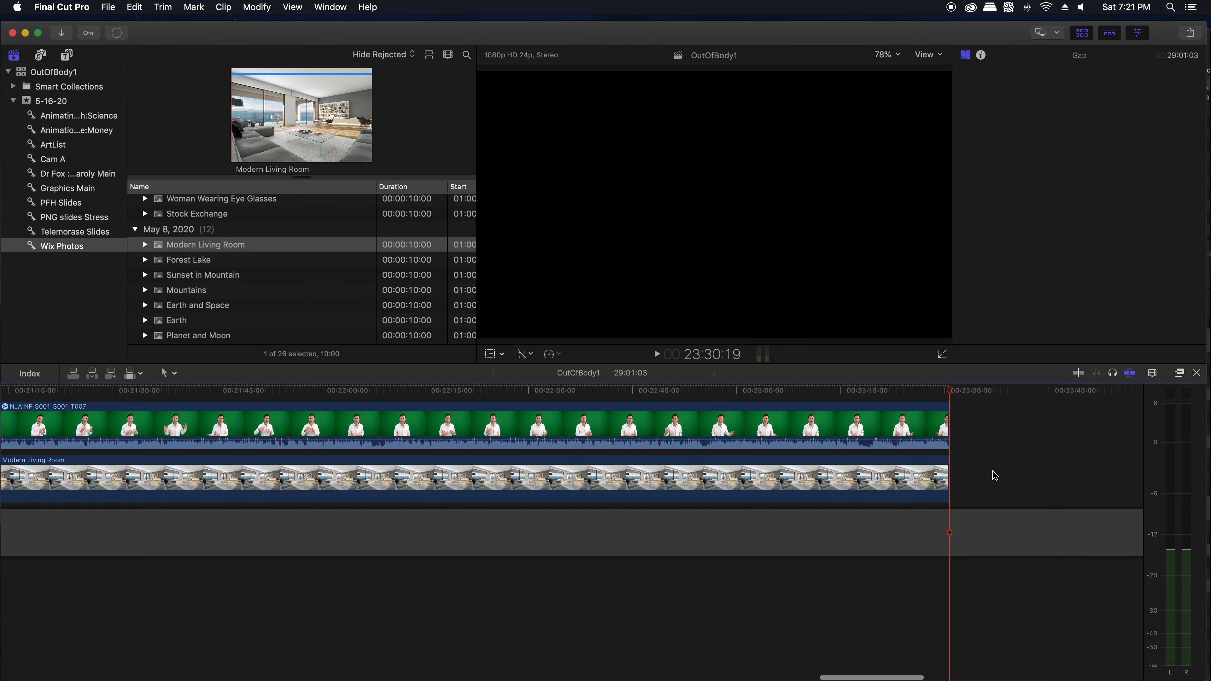
Step: Examine the cuts between the green-screen clips by jumping through the edit points across the whole timeline
click(975, 440)
key(Up)
key(Up)
key(Up)
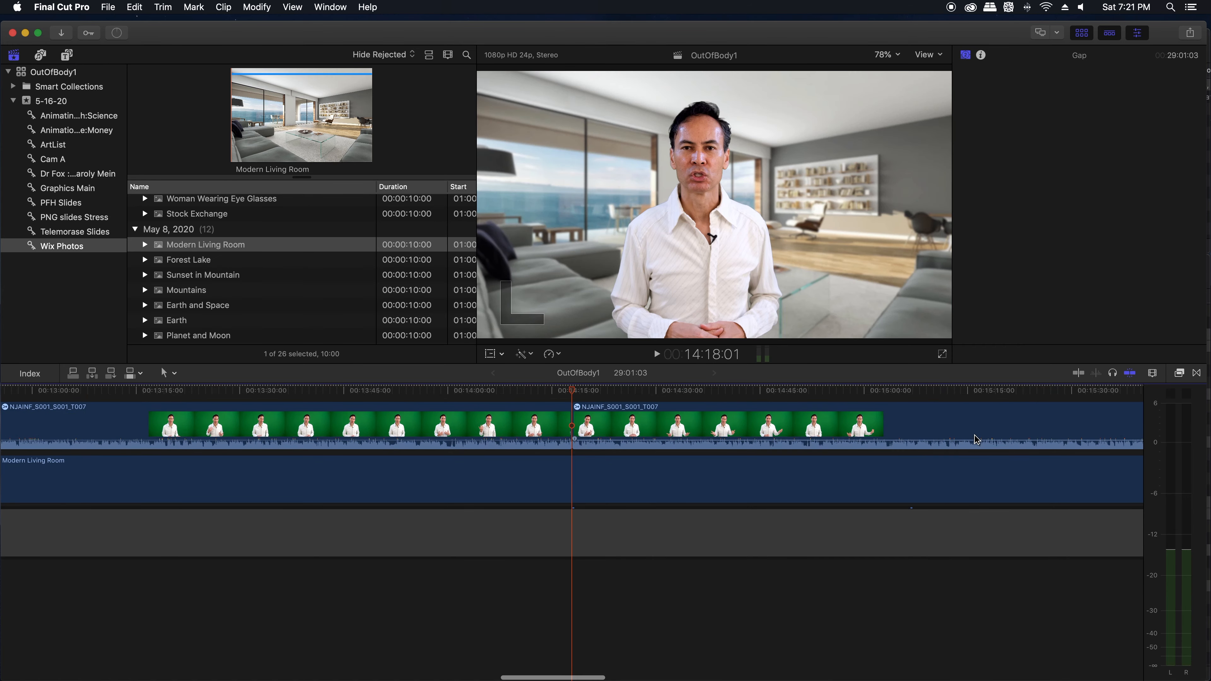
key(Up)
key(Up)
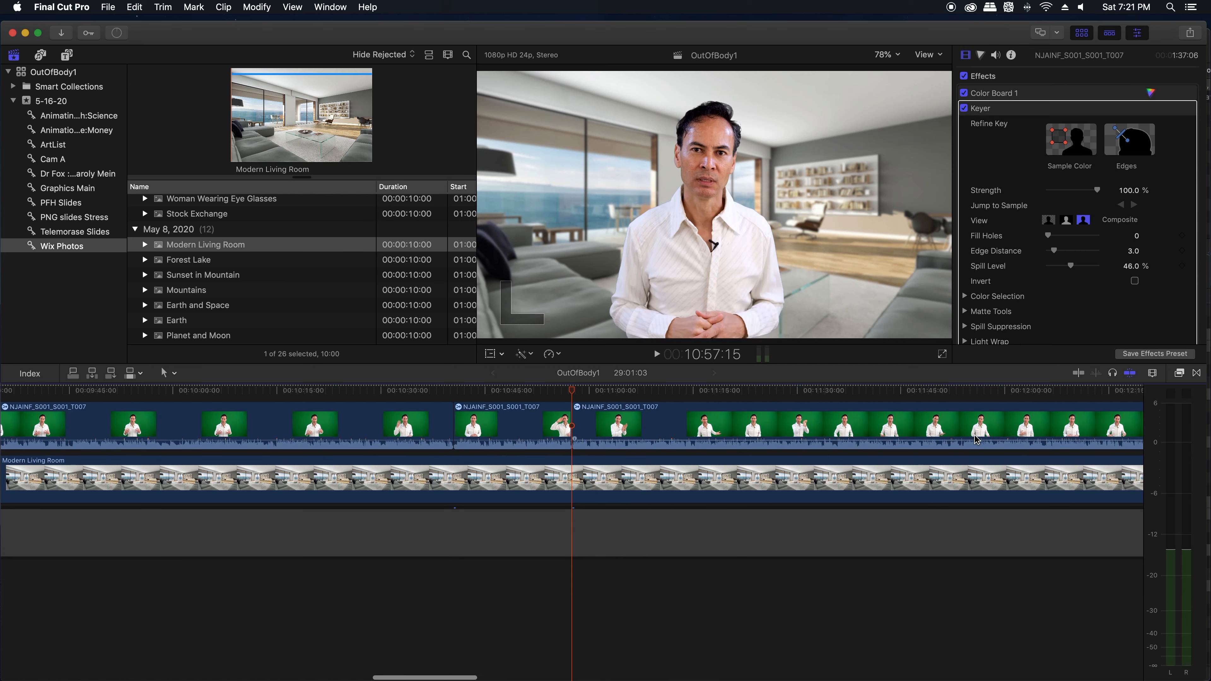
key(Up)
key(Down)
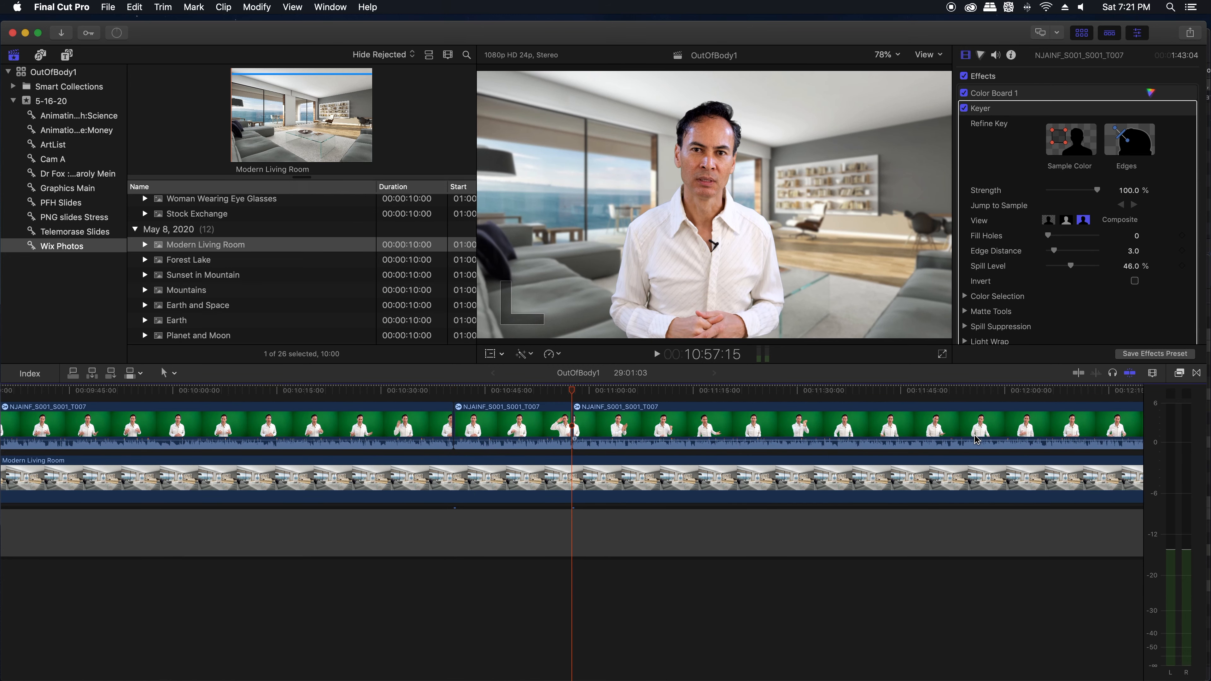
key(super+minus)
key(super+minus)
key(super+minus)
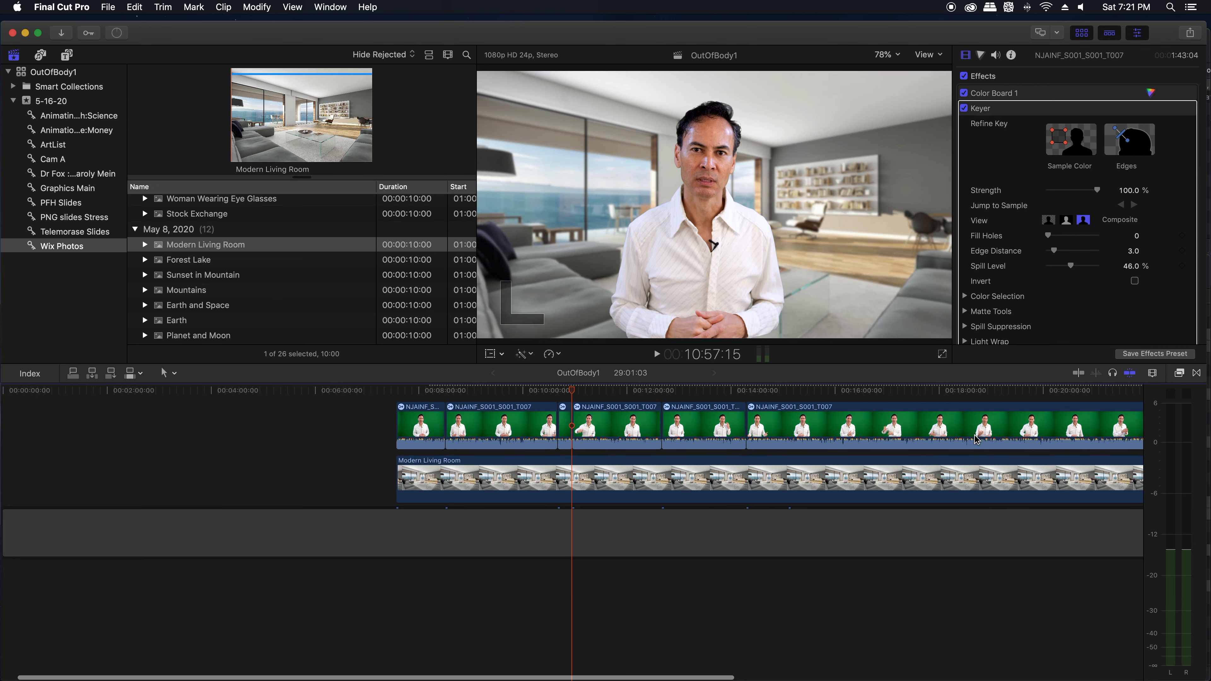
key(super+minus)
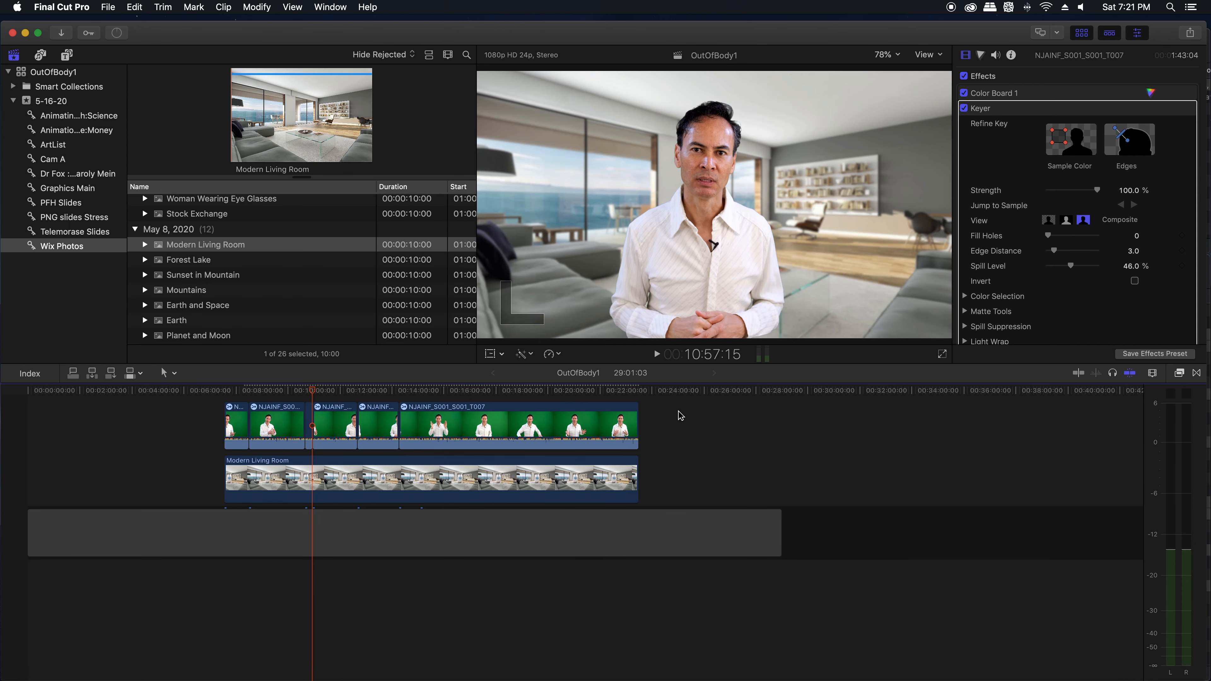
key(Down)
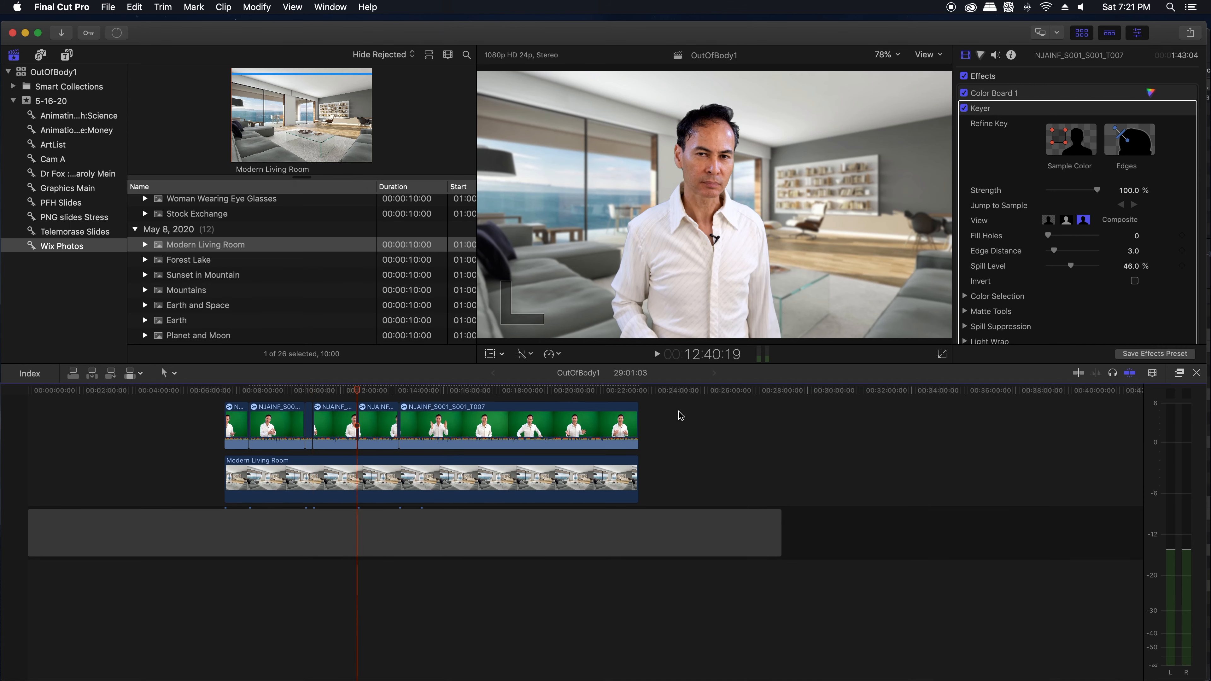
key(Up)
key(Up)
key(Up)
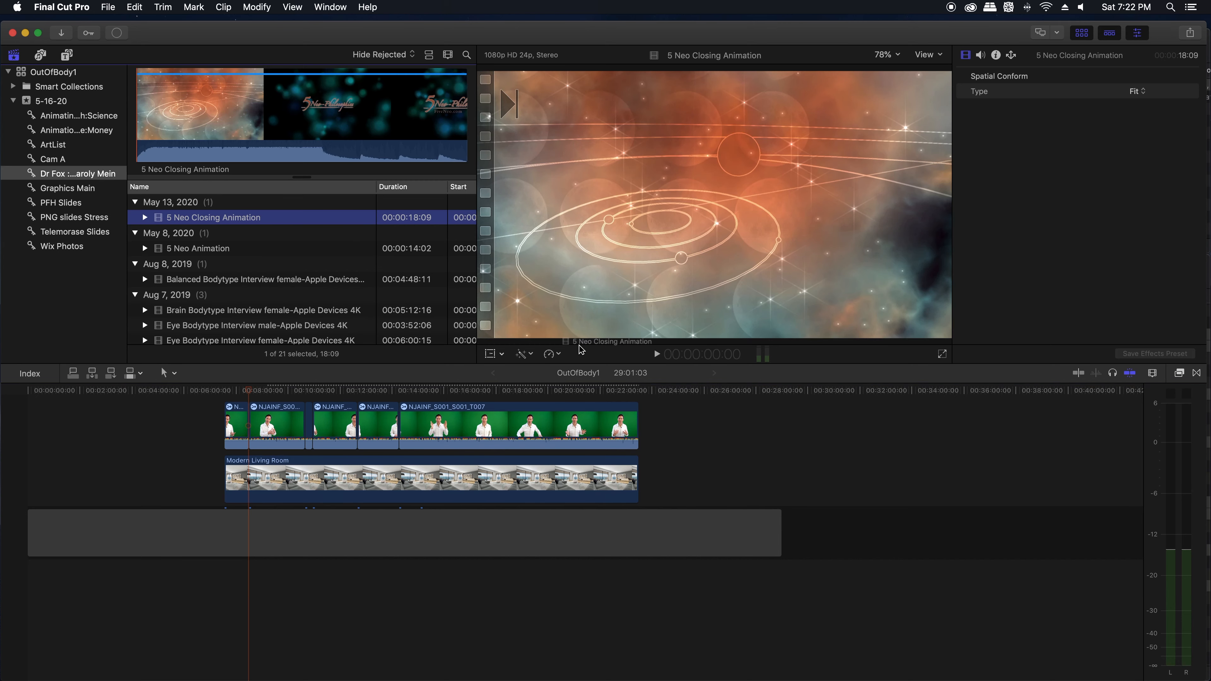
Step: Add 5 Neo Closing Animation after the talk and 5 Neo Animation before it in the timeline
drag(581, 344, 654, 407)
mouse_move(188, 249)
mouse_down()
mouse_move(154, 255)
mouse_move(155, 309)
mouse_move(173, 386)
mouse_move(205, 419)
mouse_up()
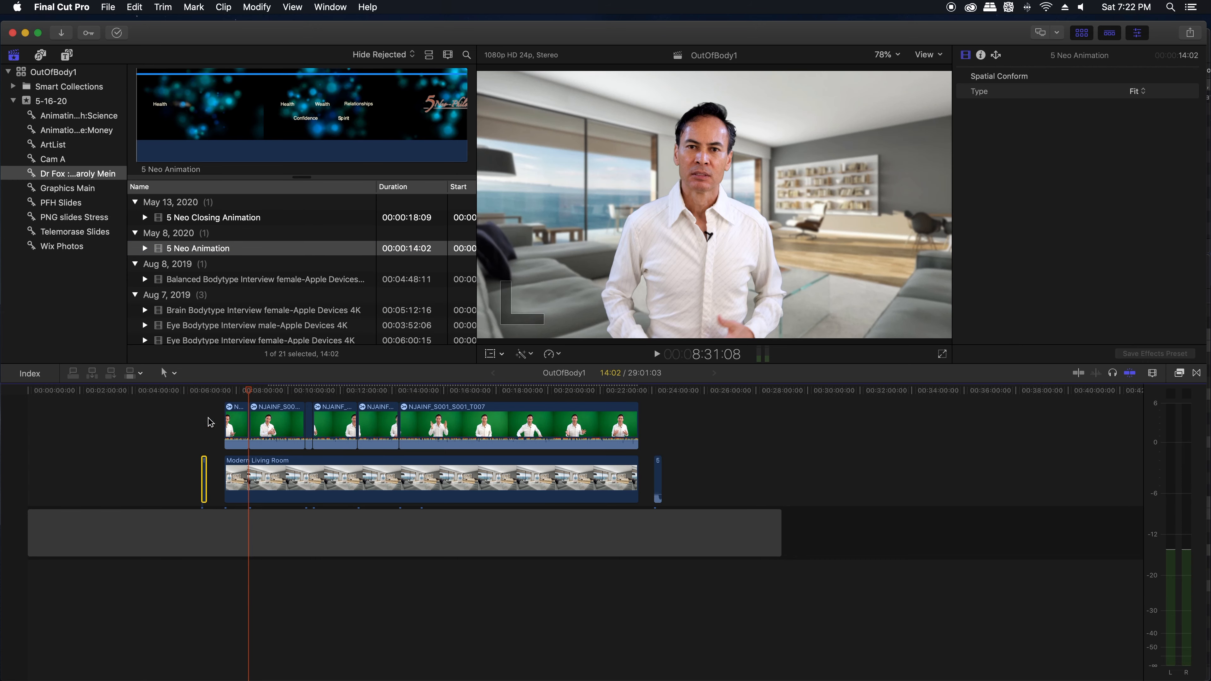
Step: Move 5 Neo Animation directly against the start of the talk and 5 Neo Closing Animation directly against its end
click(208, 420)
key(super+equal)
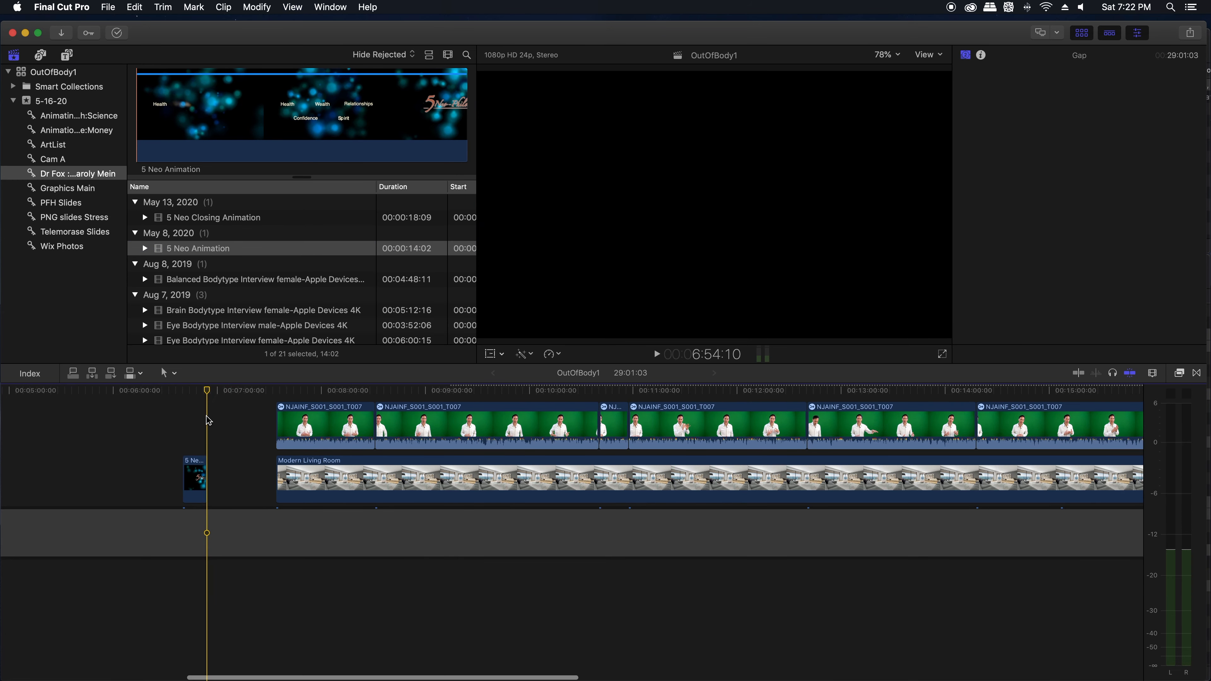
drag(198, 472, 267, 478)
scroll(287, 442, right, 5)
scroll(288, 446, right, 10)
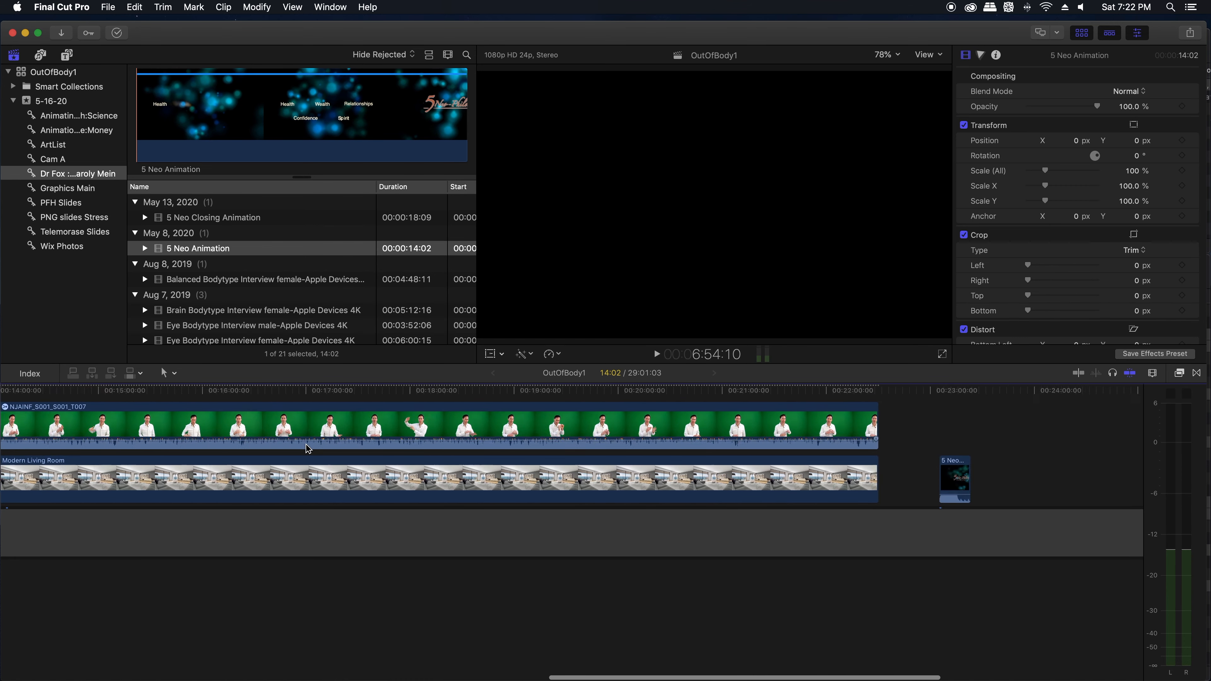
drag(751, 475, 690, 474)
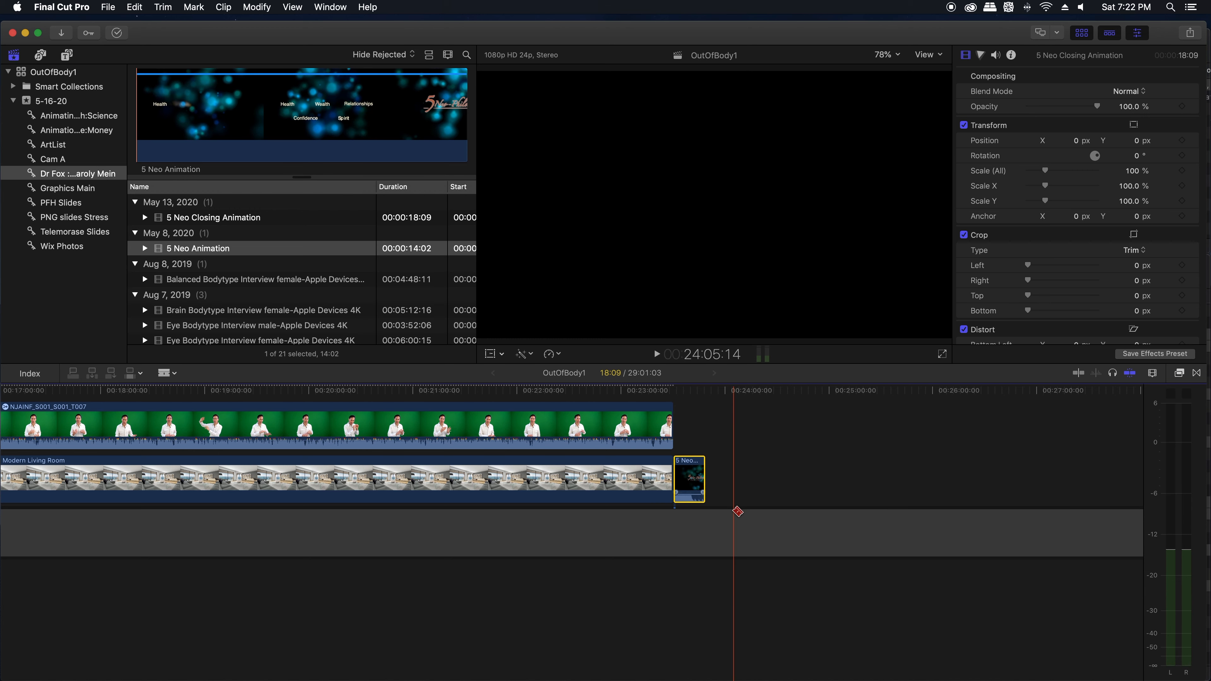
Step: Split the gap clip where 5 Neo Closing Animation ends and delete the excess gap after it
key(b)
click(714, 522)
key(a)
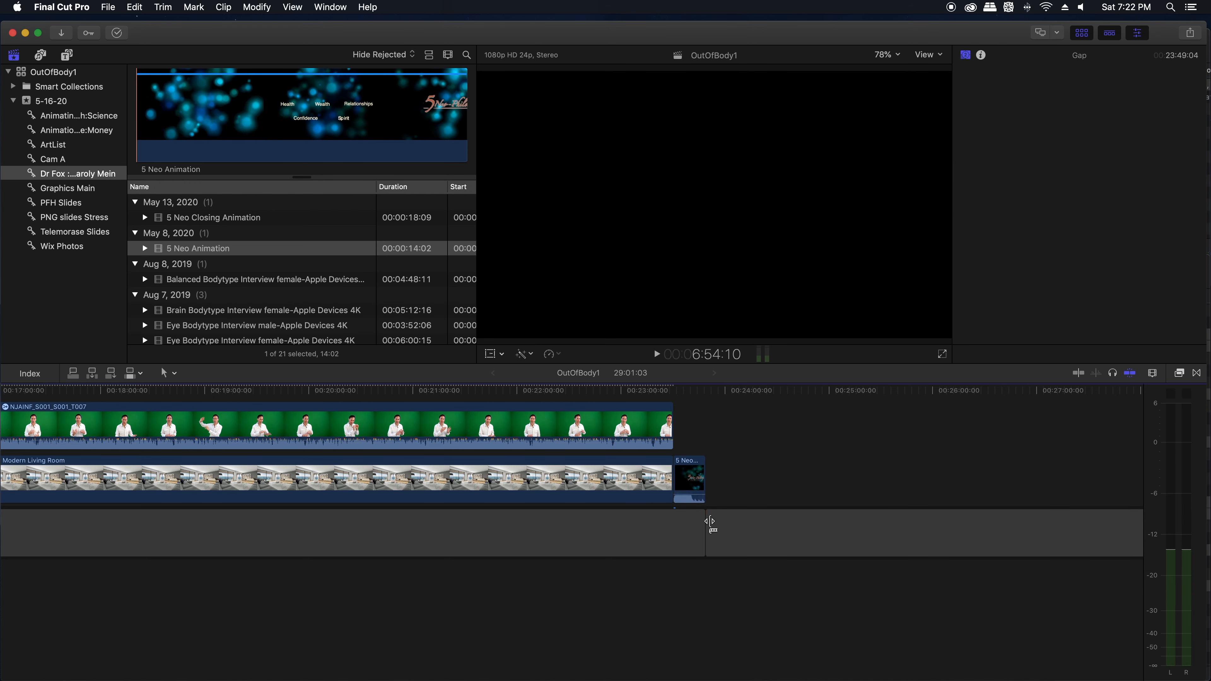
click(750, 525)
key(Delete)
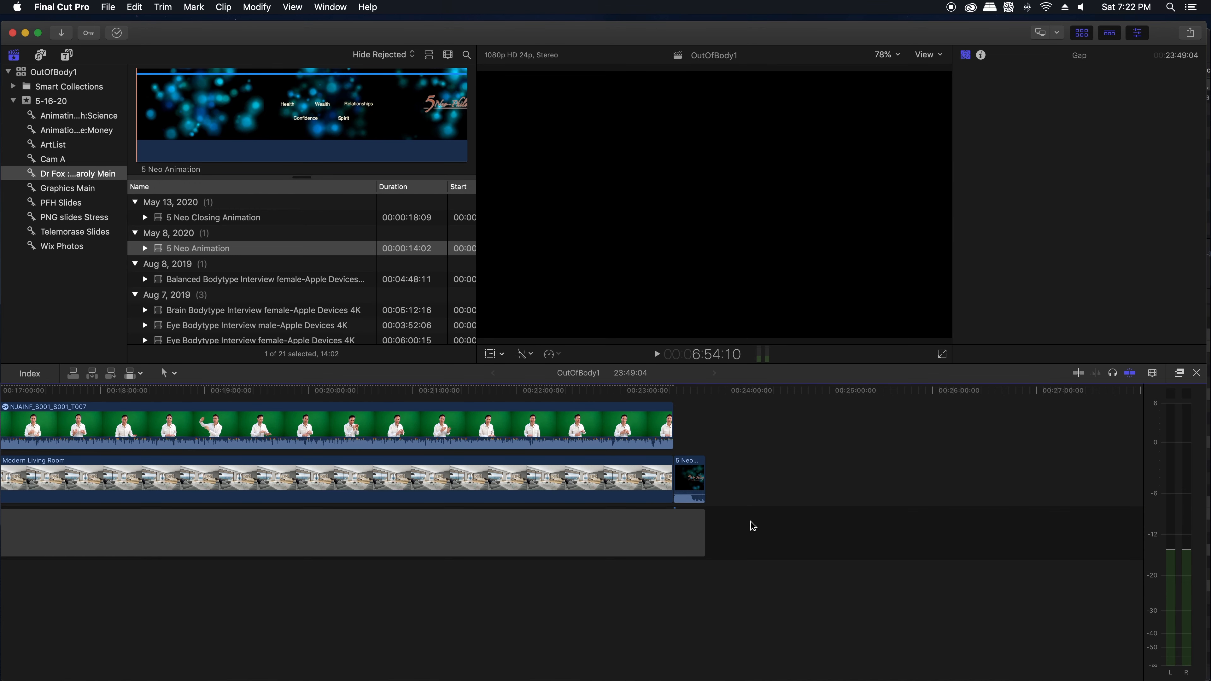
scroll(686, 425, left, 20)
scroll(770, 441, right, 2)
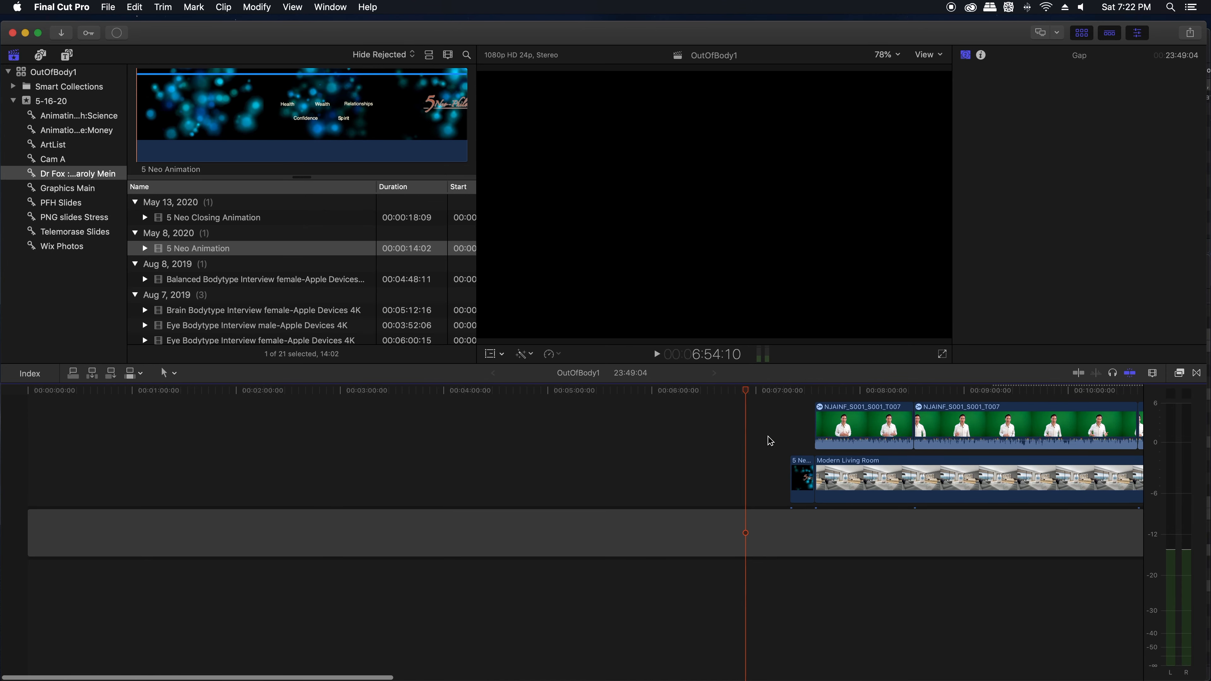
Step: Split the gap clip where 5 Neo Animation starts and delete the excess gap before it
key(b)
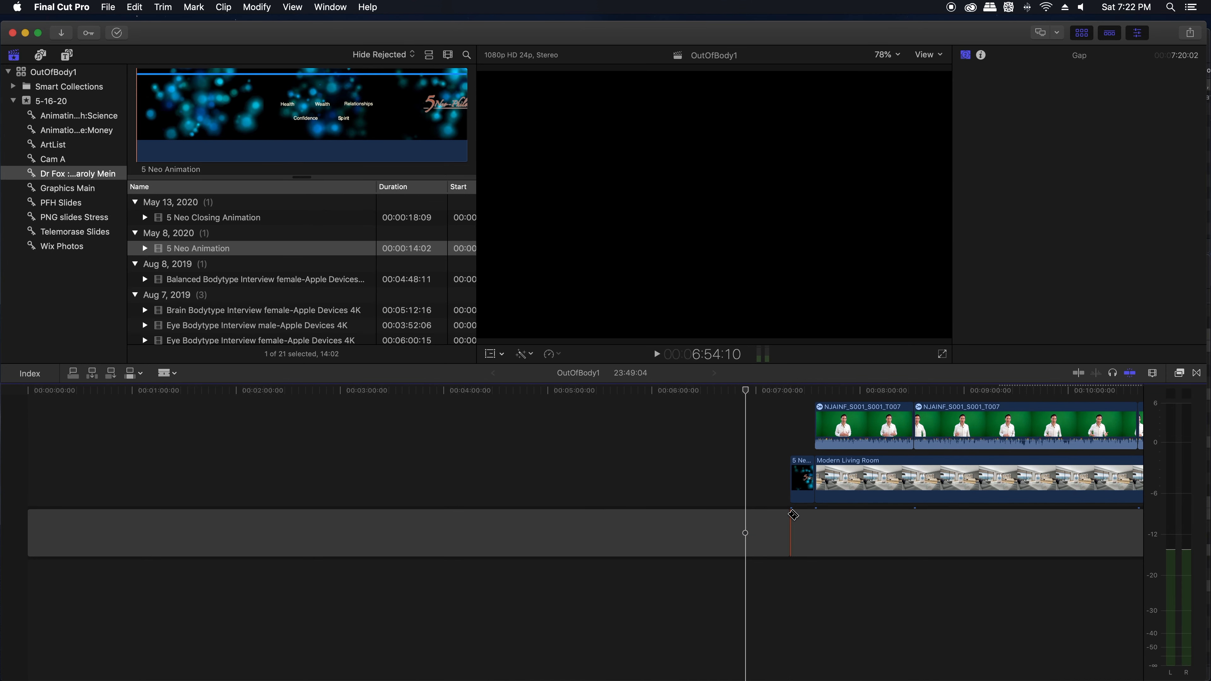
click(792, 525)
key(a)
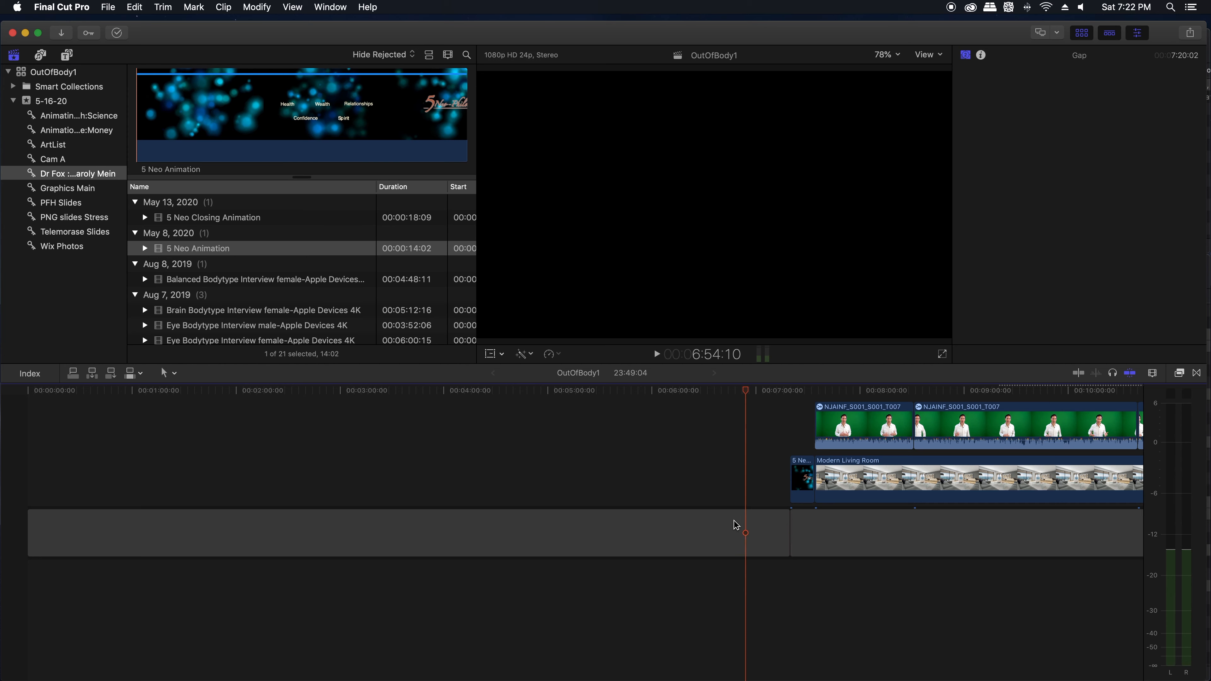
click(734, 525)
key(Delete)
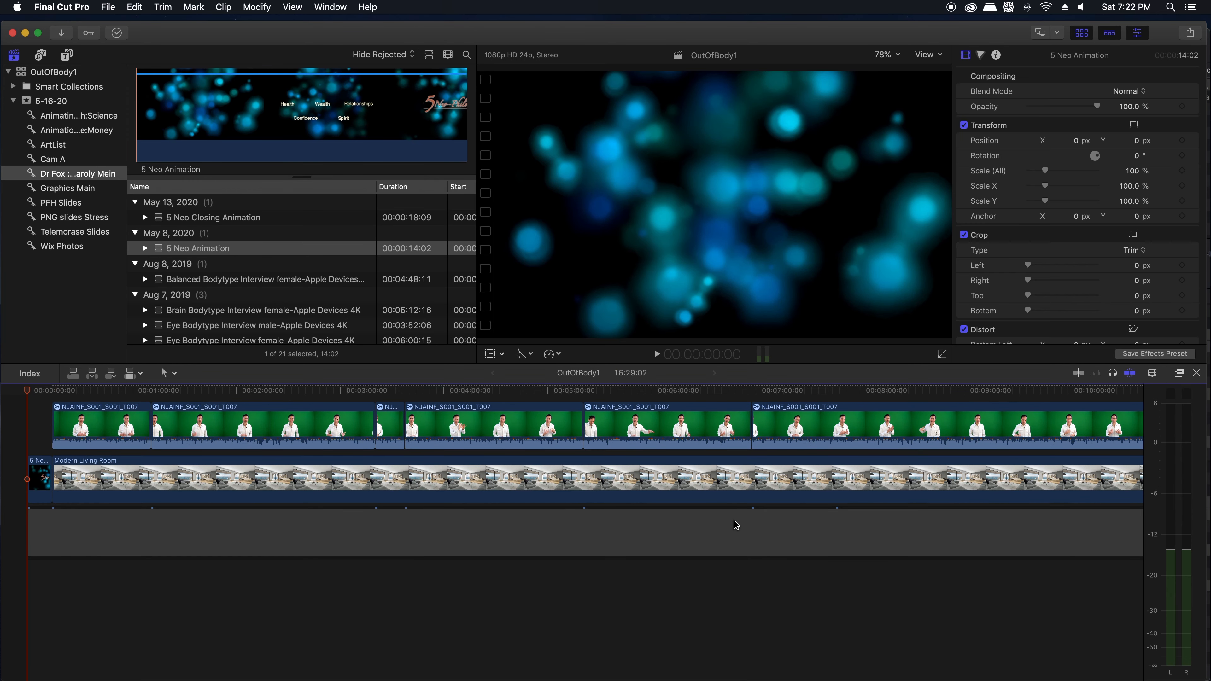
key(super+minus)
key(super+minus)
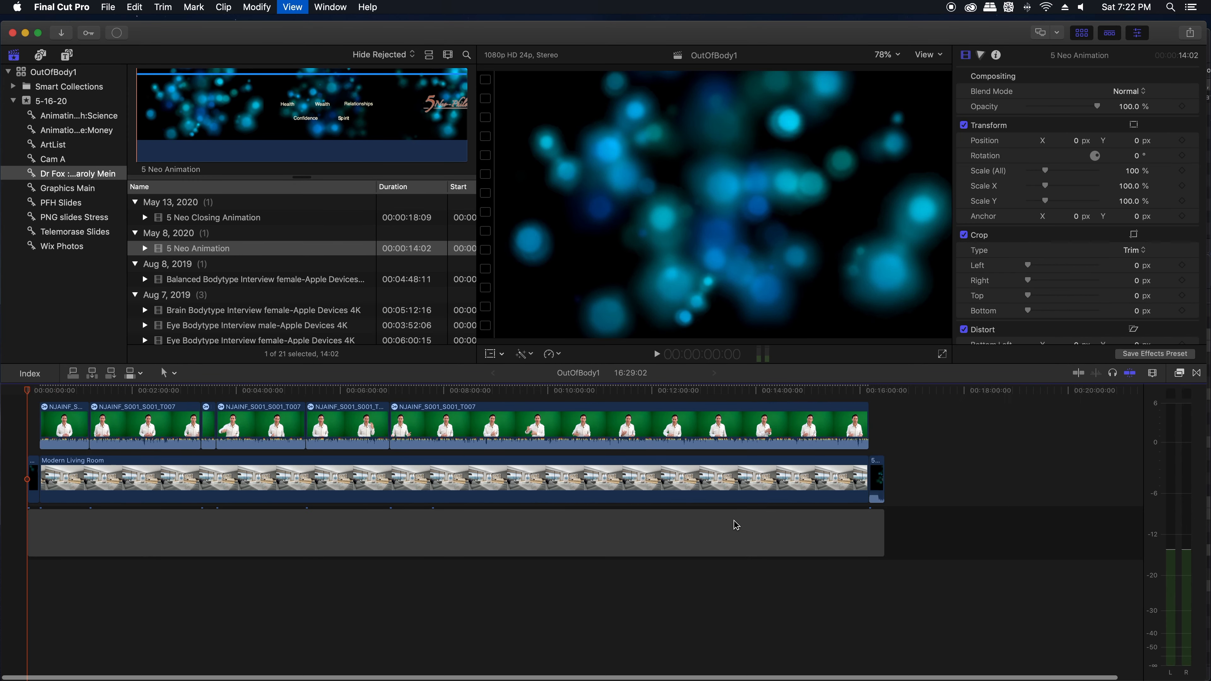
key(super+equal)
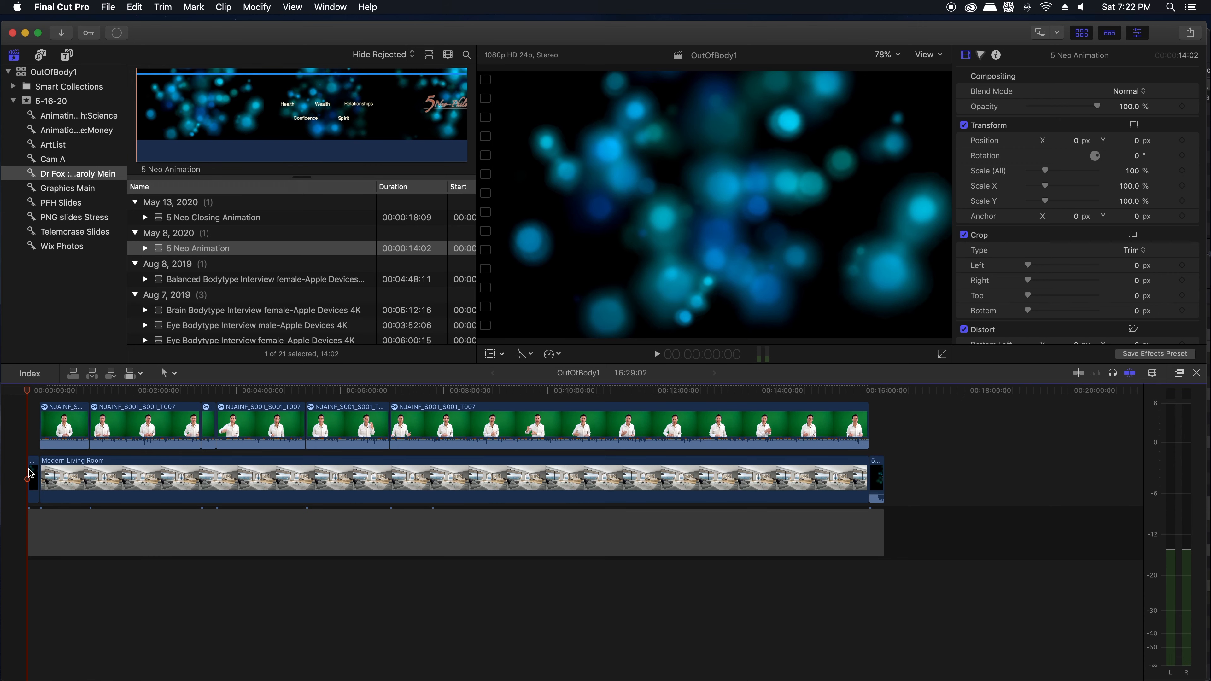
Step: Play the opening animation, skim into the talk, and play its ending through the transition into 5 Neo Closing Animation
key(space)
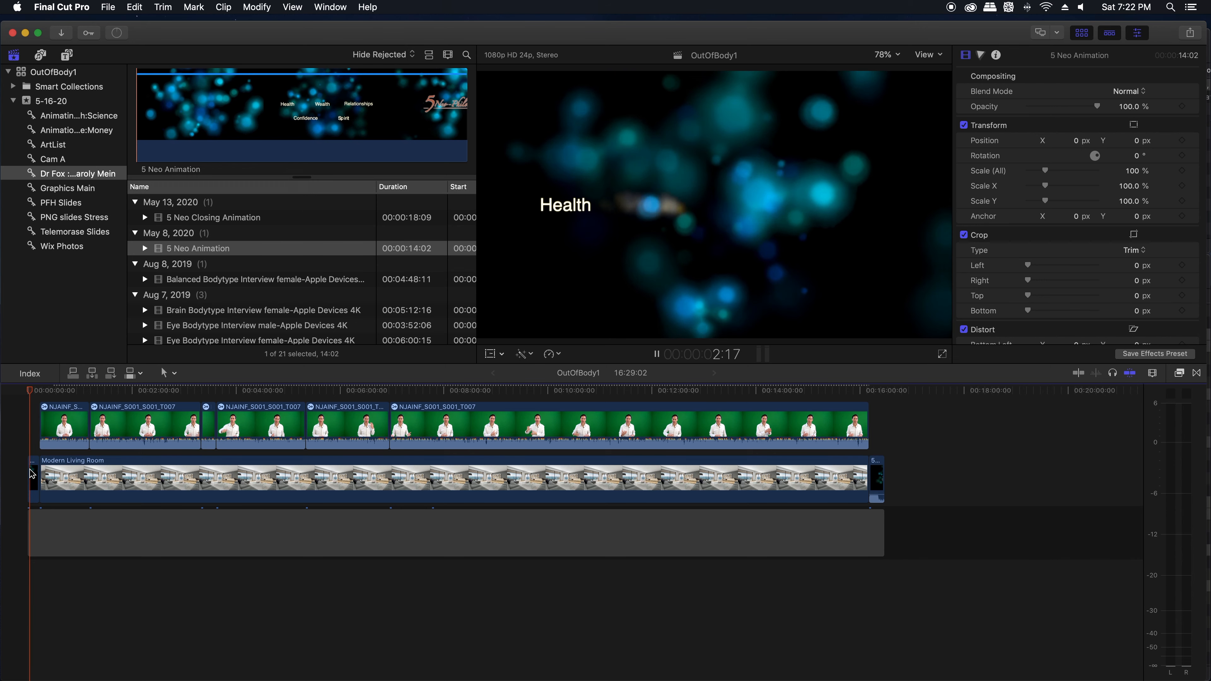
key(space)
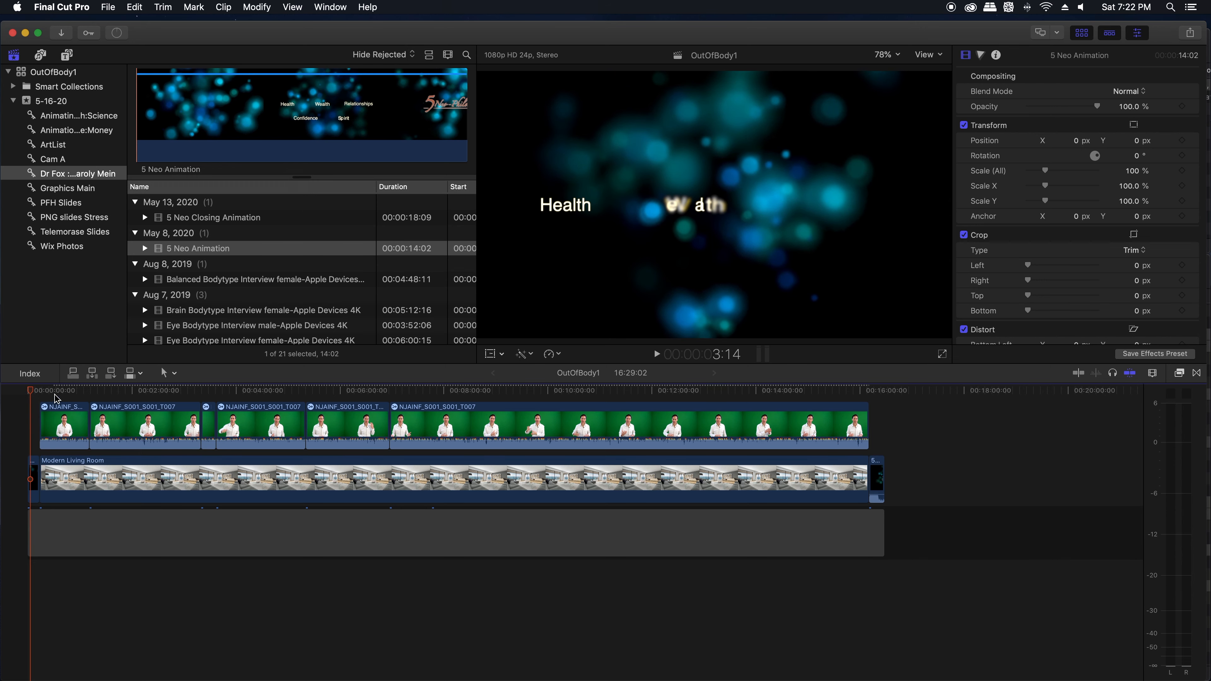
drag(55, 394, 115, 394)
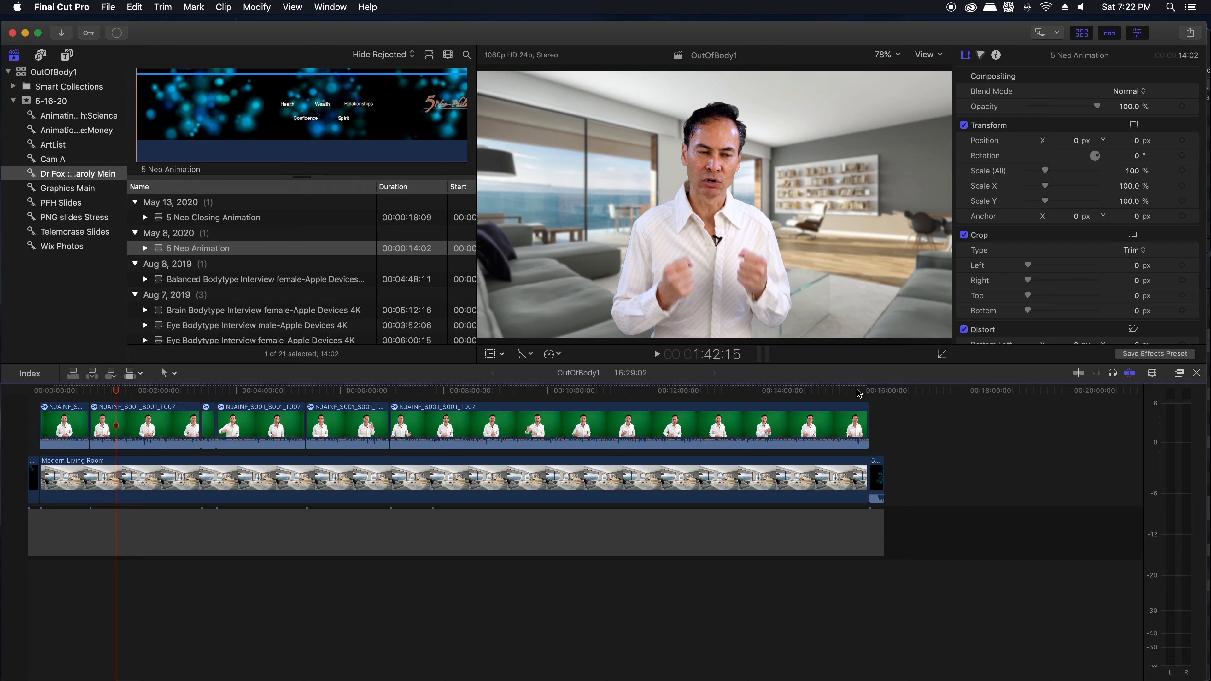
drag(857, 389, 860, 389)
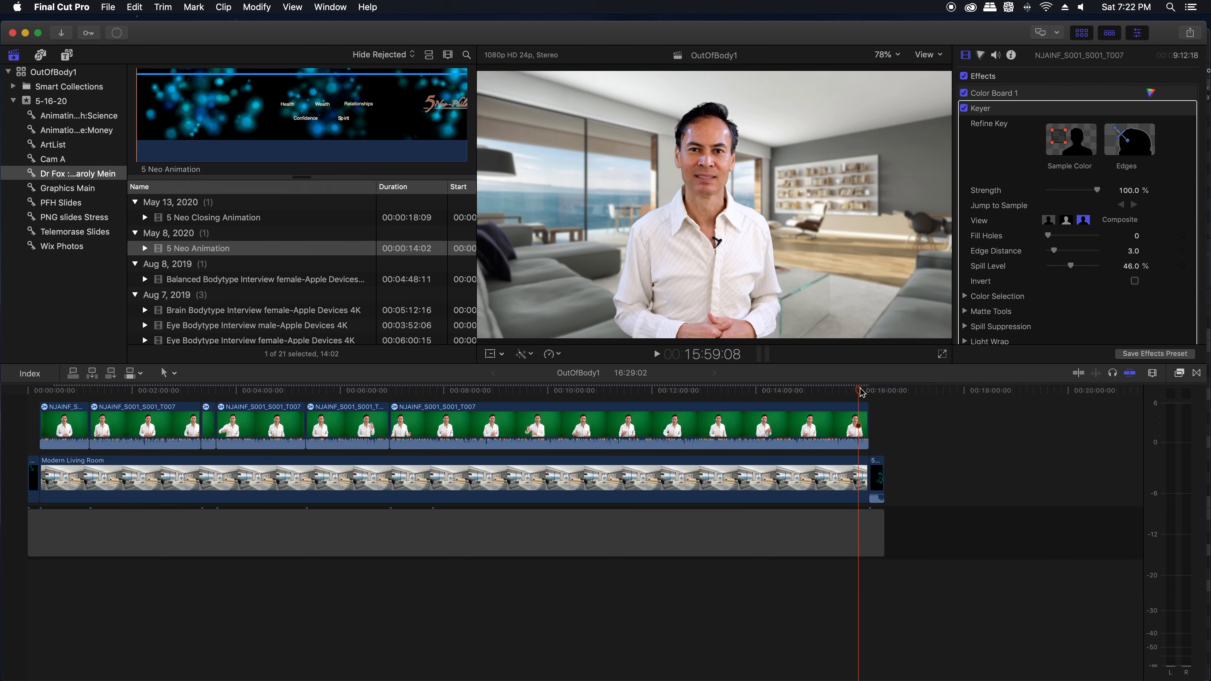
key(space)
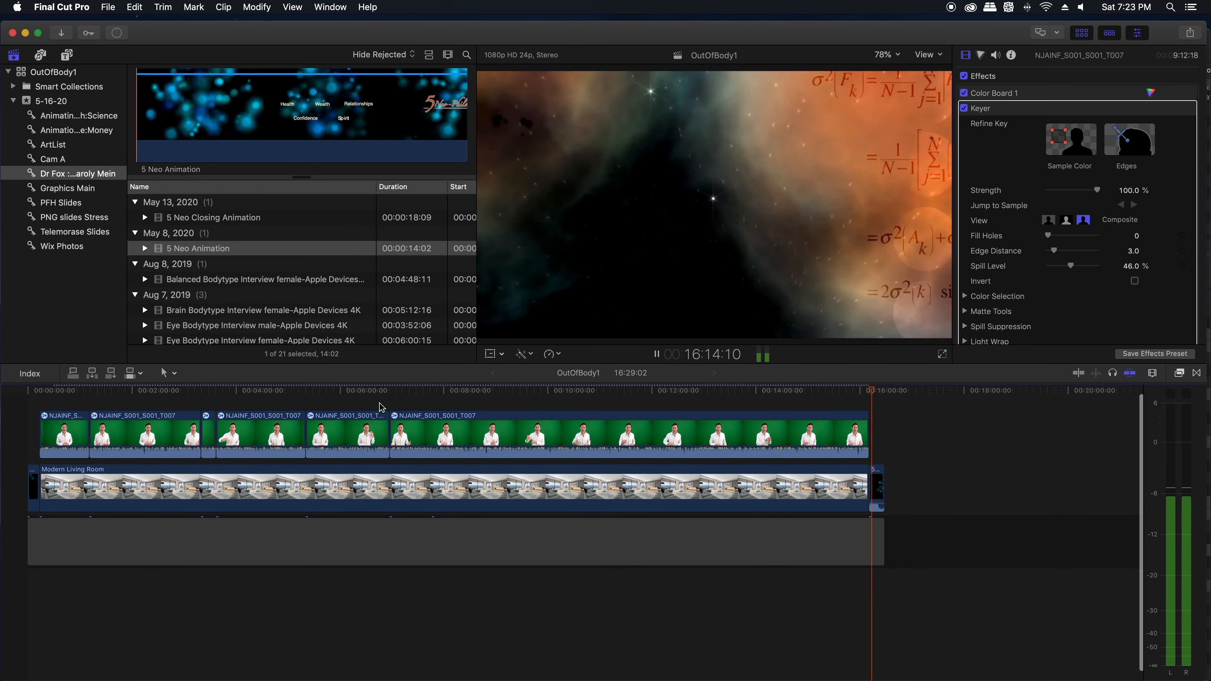
key(space)
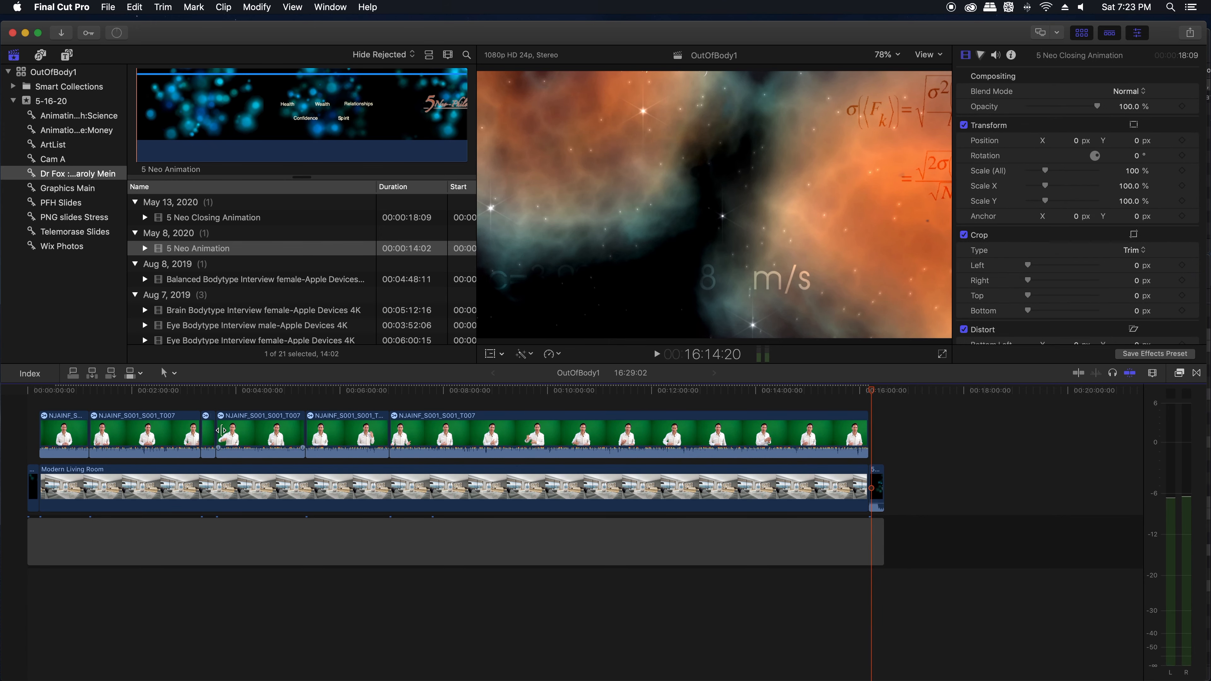
Step: Examine the slides in the Telemorase Slides collection to find suitable ones for covering parts of the talk
drag(56, 392, 73, 392)
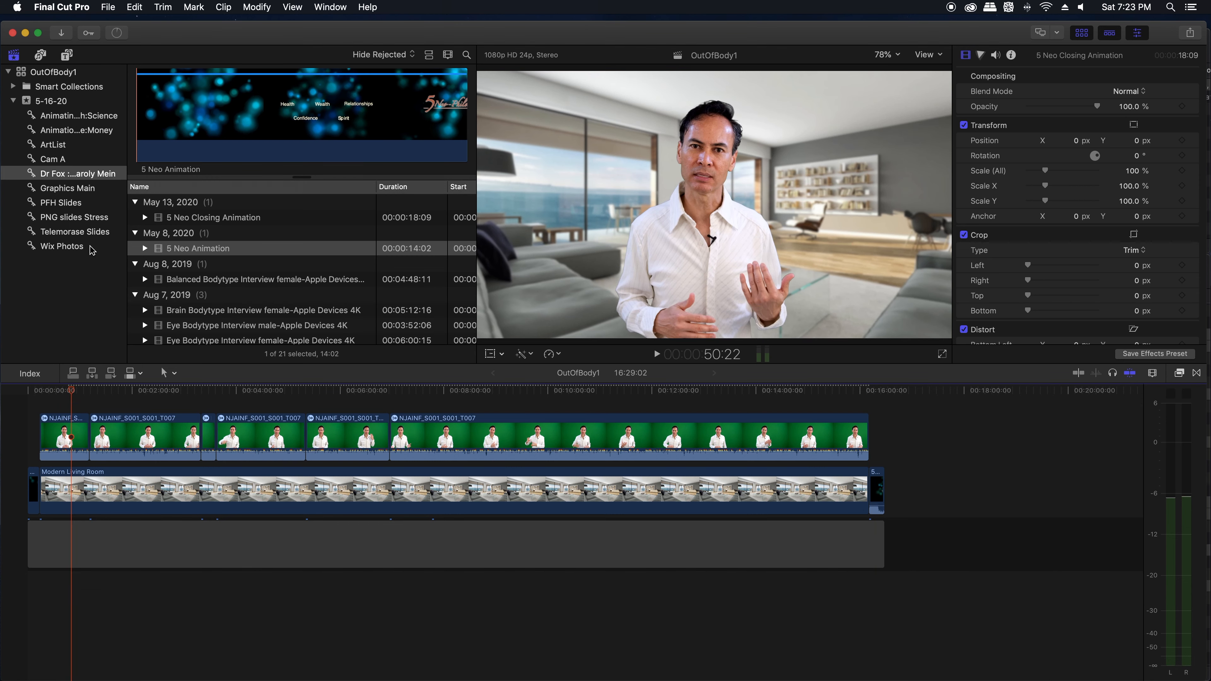
click(64, 232)
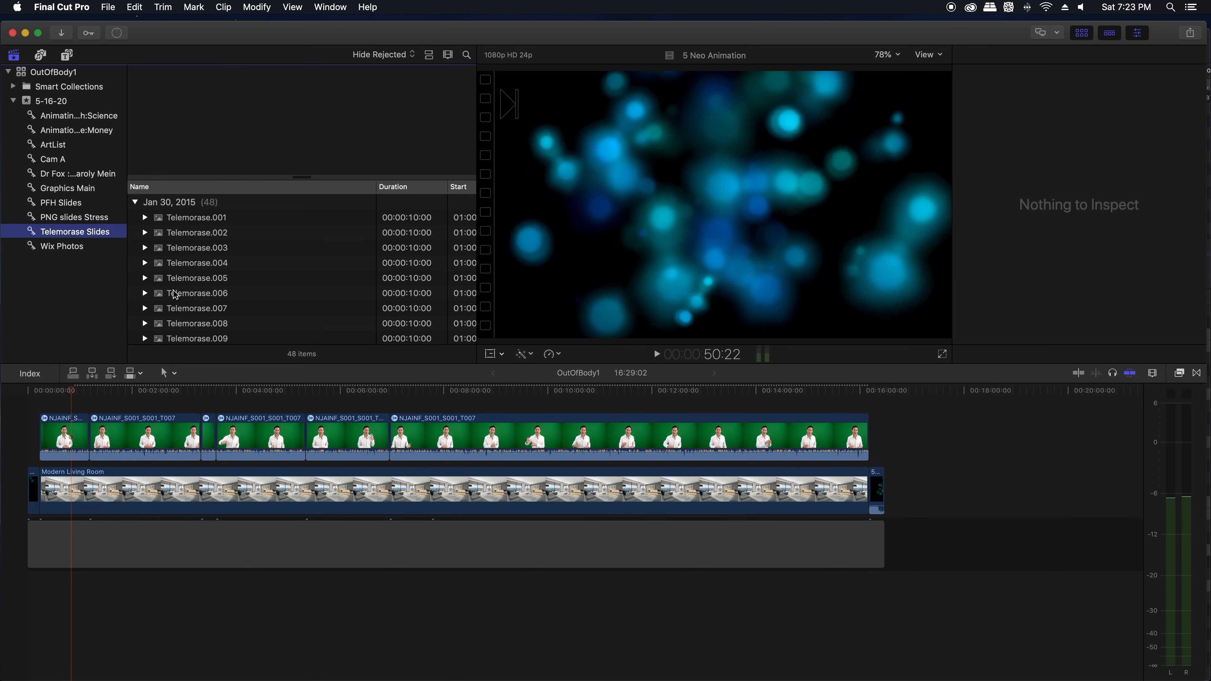
scroll(174, 325, down, 4)
click(180, 288)
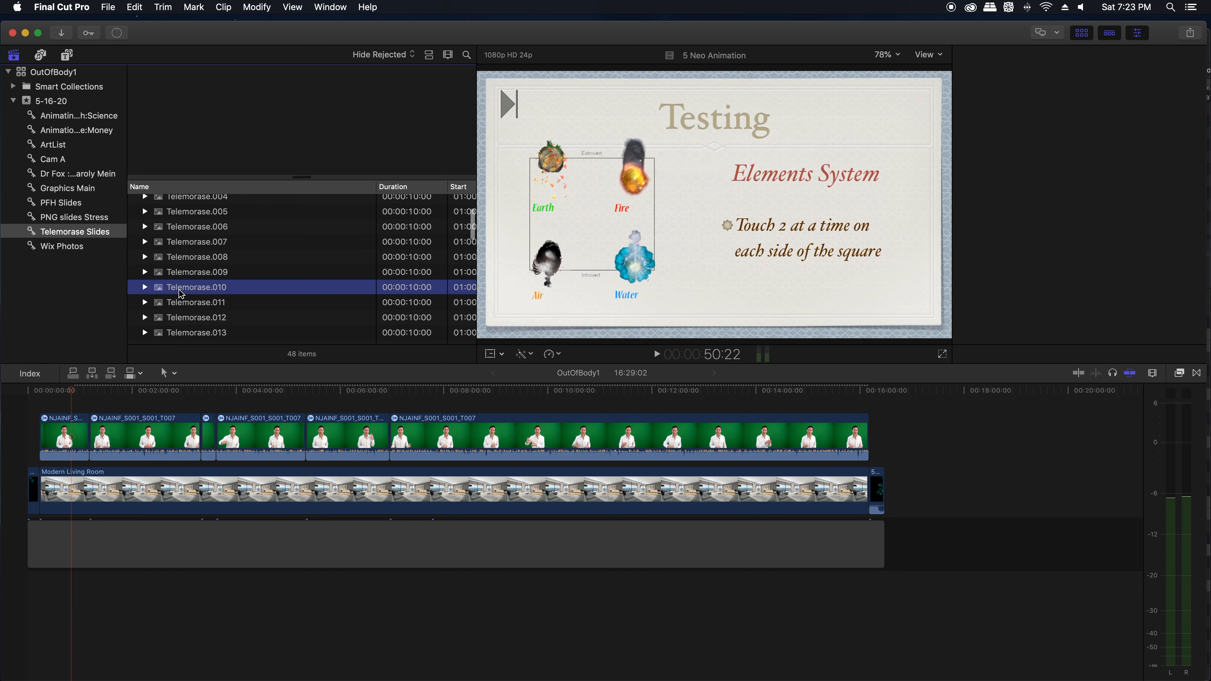
click(185, 242)
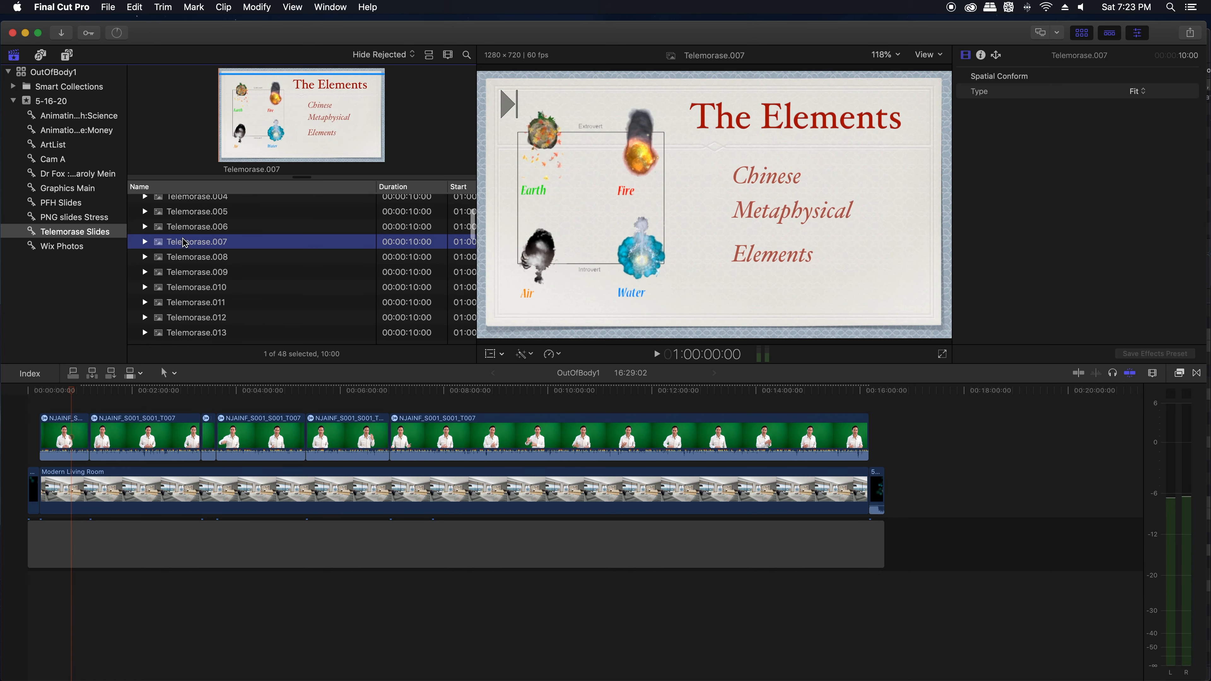
click(179, 296)
scroll(180, 298, down, 5)
click(179, 300)
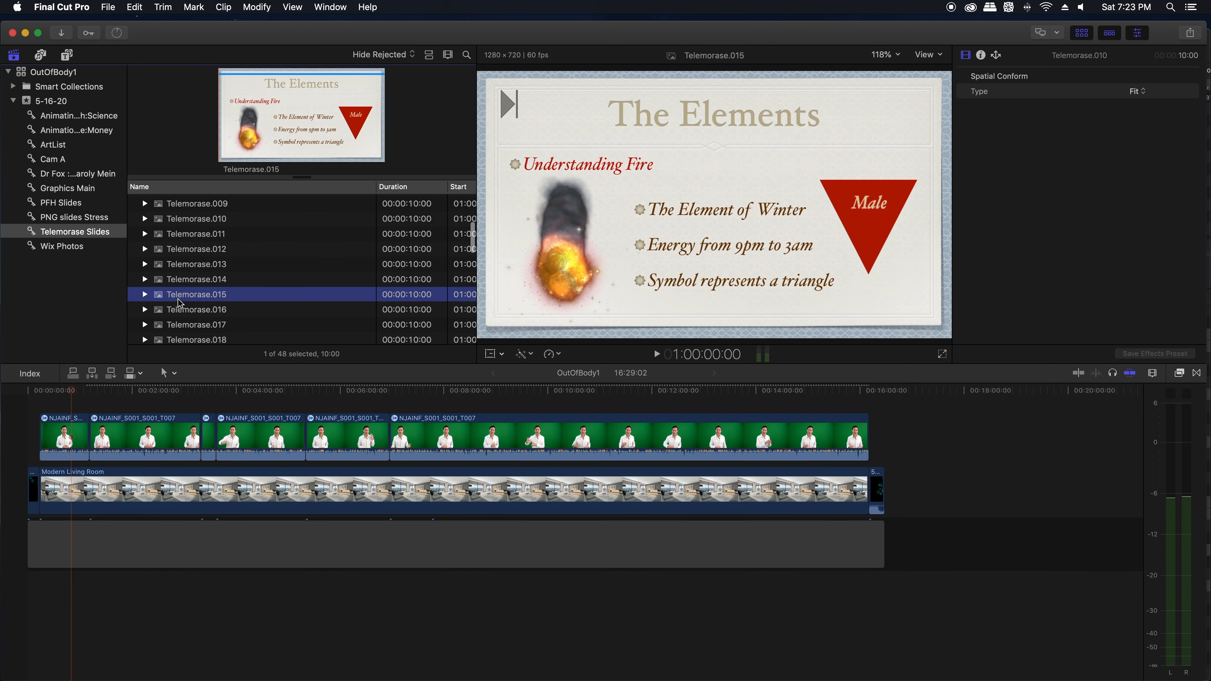
scroll(179, 302, down, 8)
click(180, 306)
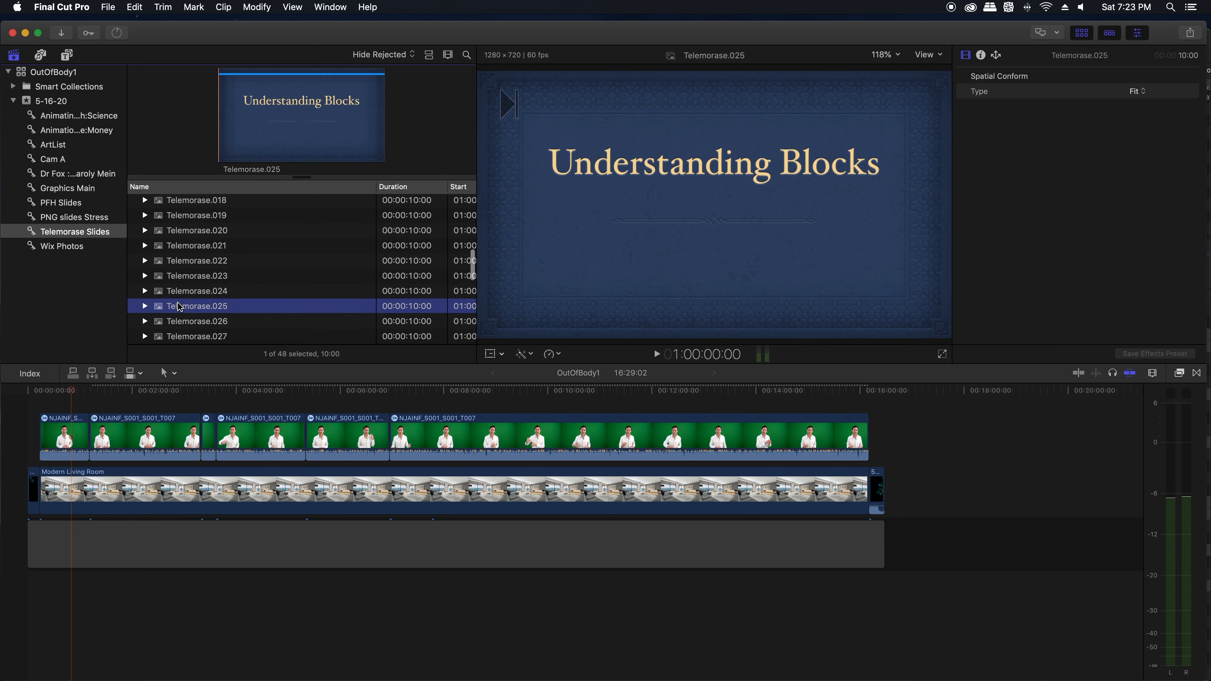
click(184, 281)
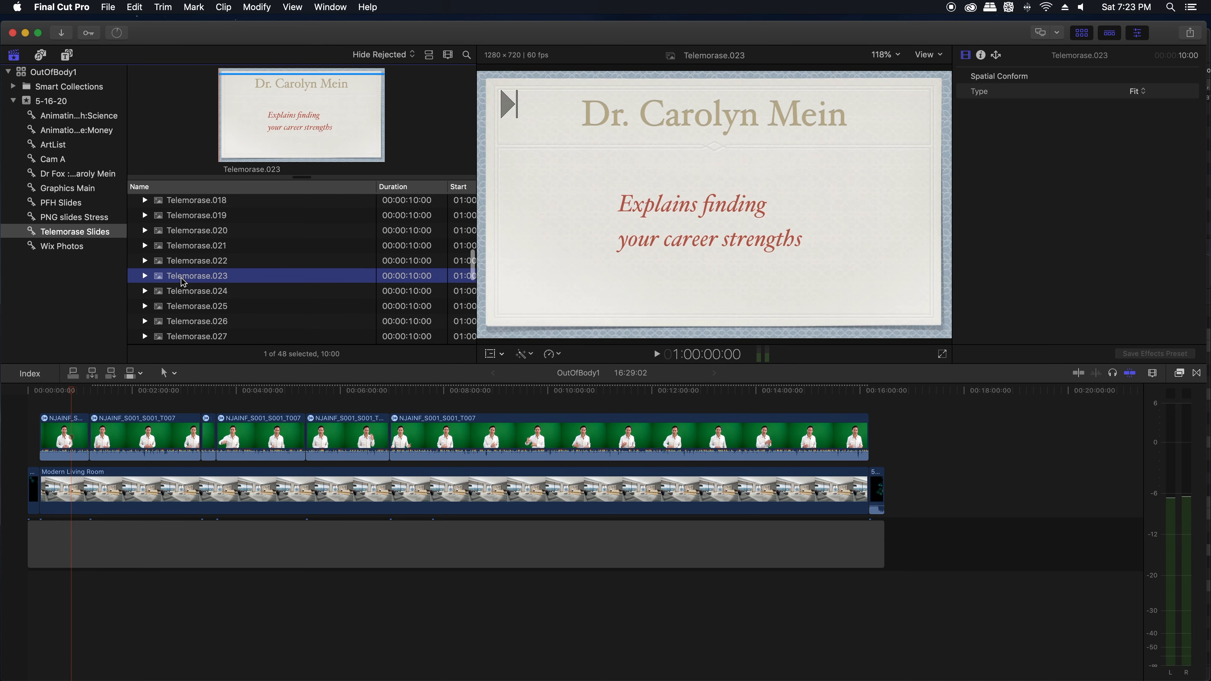
click(182, 248)
scroll(191, 403, up, 1)
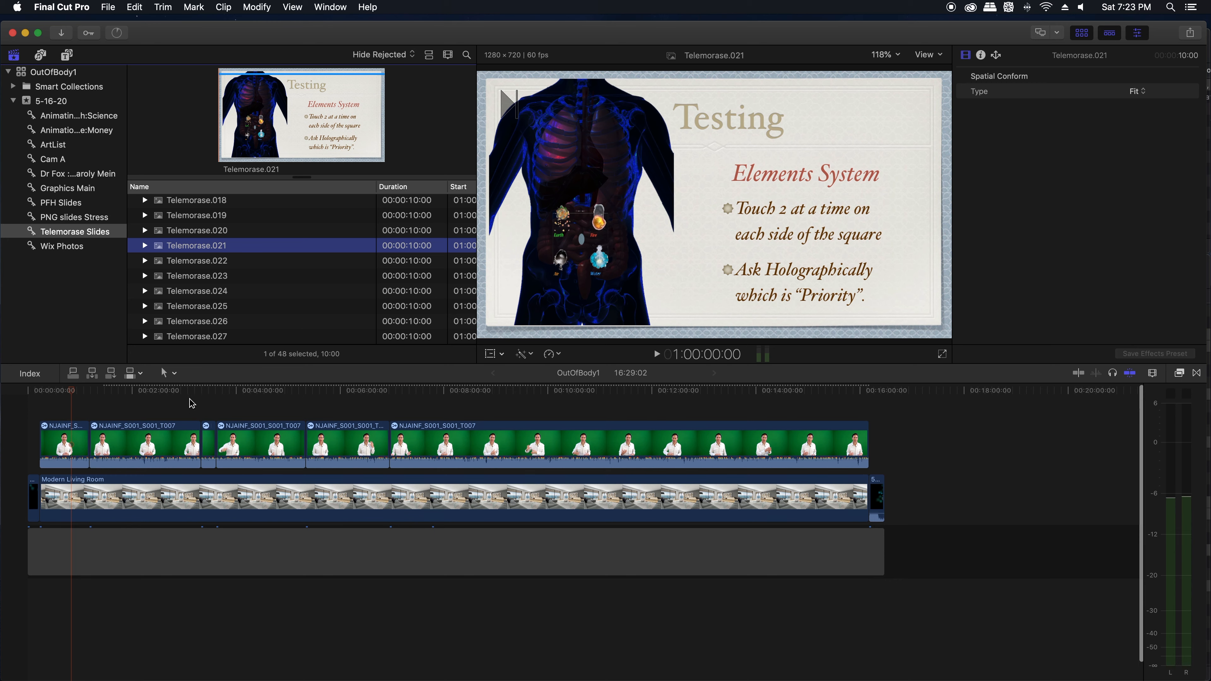
click(181, 232)
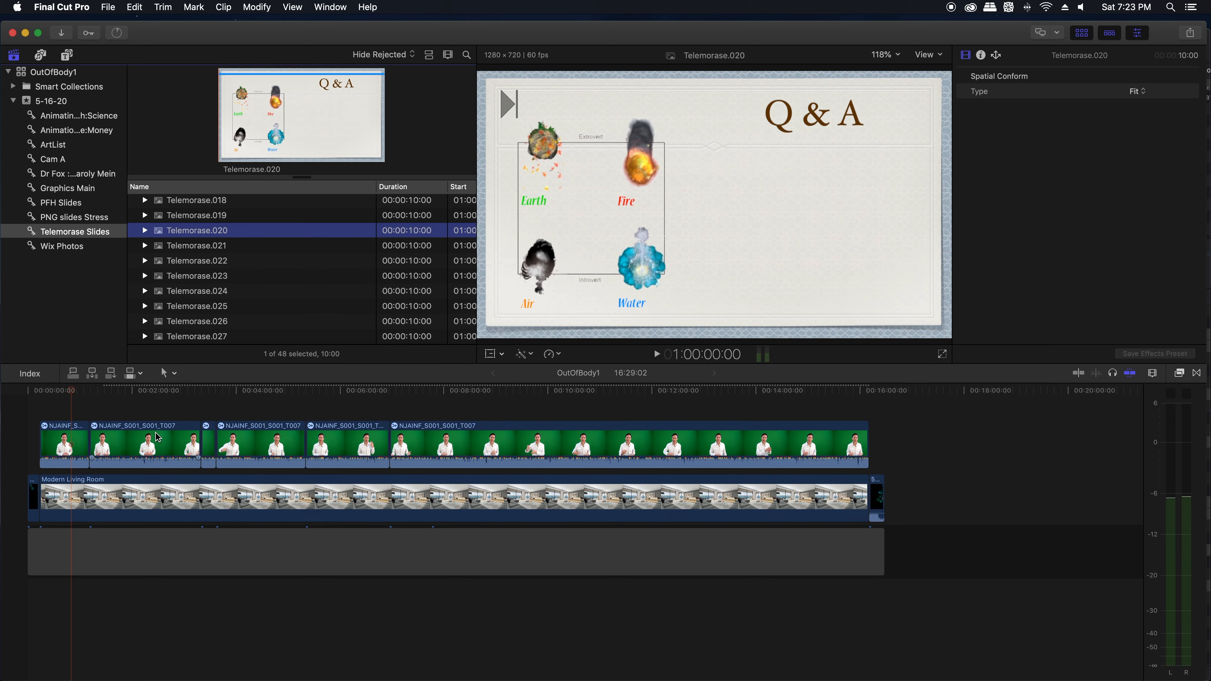
Step: Place Telemorase.020 above the talk at about 1:48, the BodyType System slide at about 2:56, and the 25 Body Type Q & A slide near 4:01
click(122, 392)
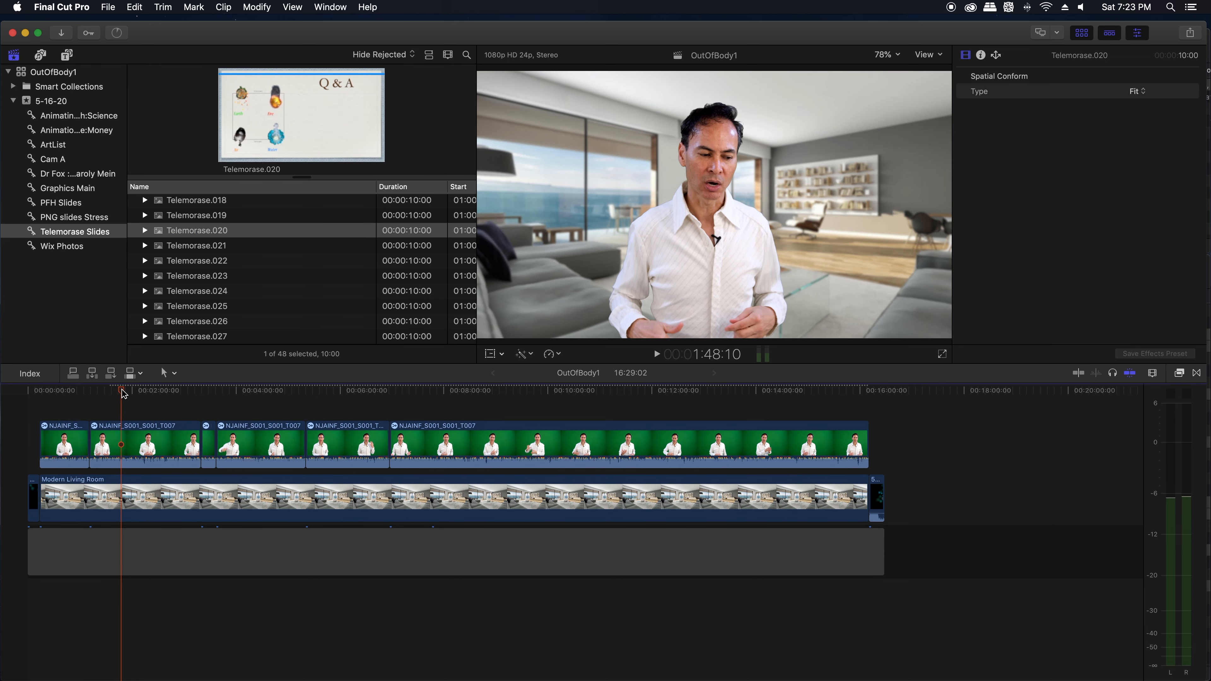
key(super+equal)
key(super+equal)
click(162, 236)
key(q)
drag(193, 231, 357, 397)
drag(185, 264, 580, 395)
Step: Play the timeline where the BodyType System slide and the 25 Body Type Q & A slide appear to check both
drag(342, 391, 354, 392)
key(space)
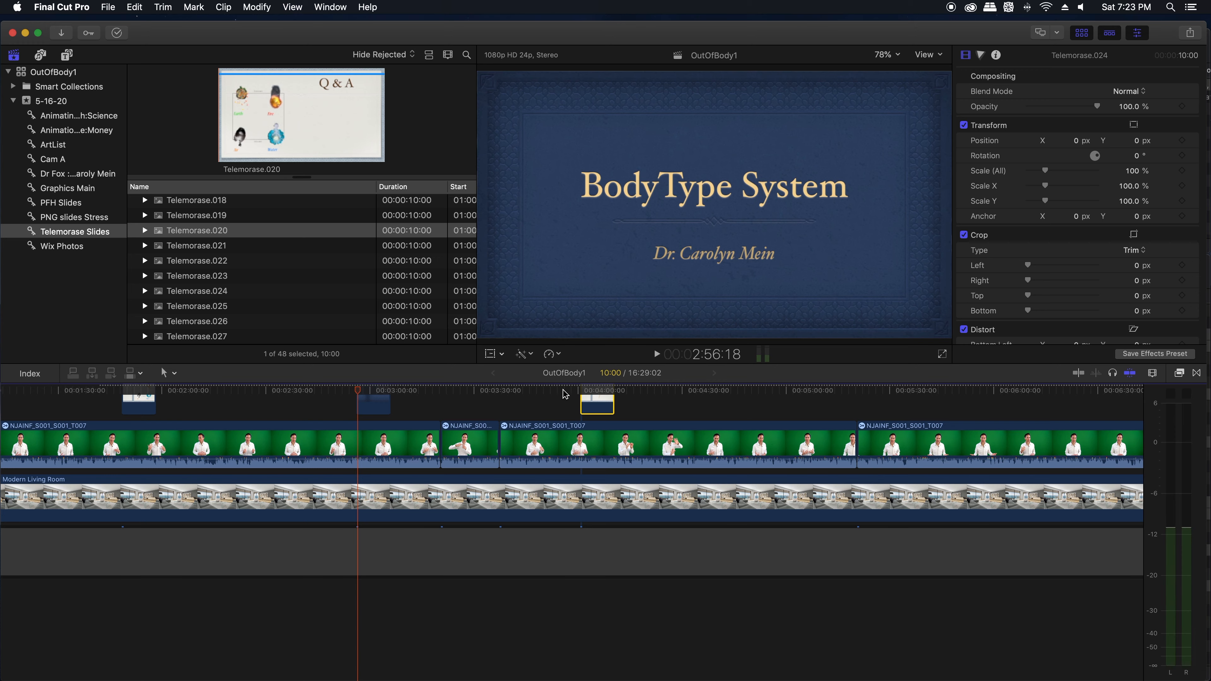
drag(567, 391, 579, 390)
key(space)
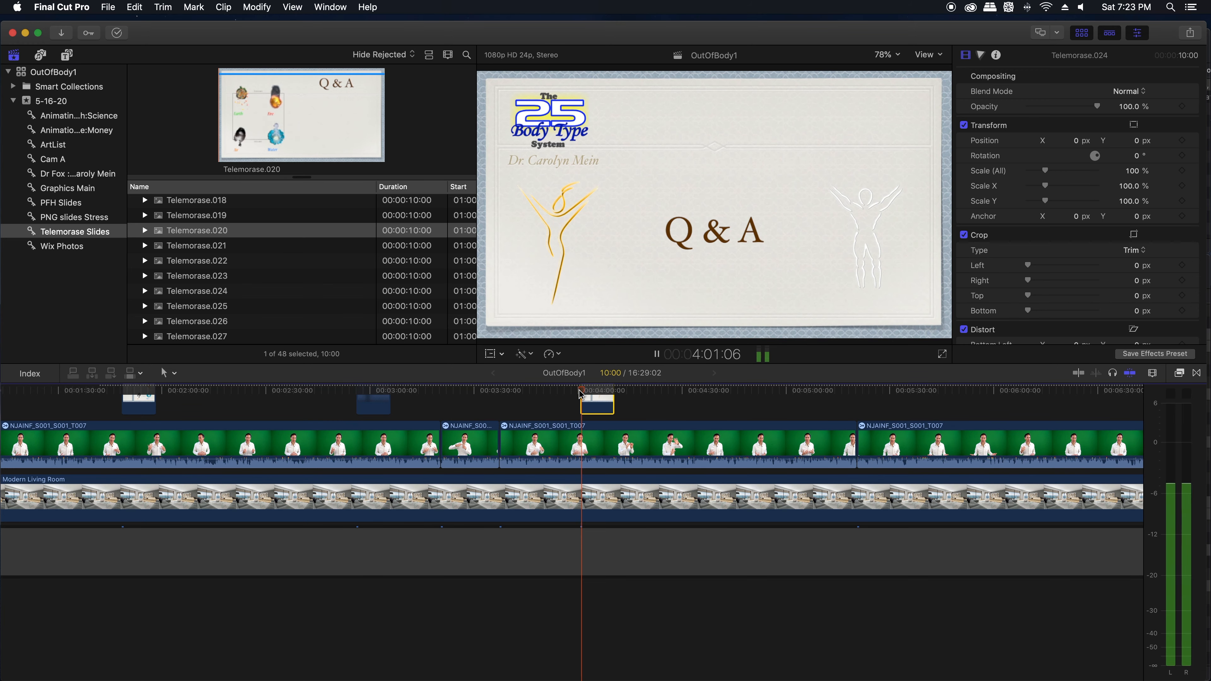
key(space)
Step: Add another Telemorase slide above the talk at about 6:18 in the timeline
scroll(579, 391, right, 7)
scroll(578, 391, up, 1)
drag(193, 292, 768, 470)
key(super+minus)
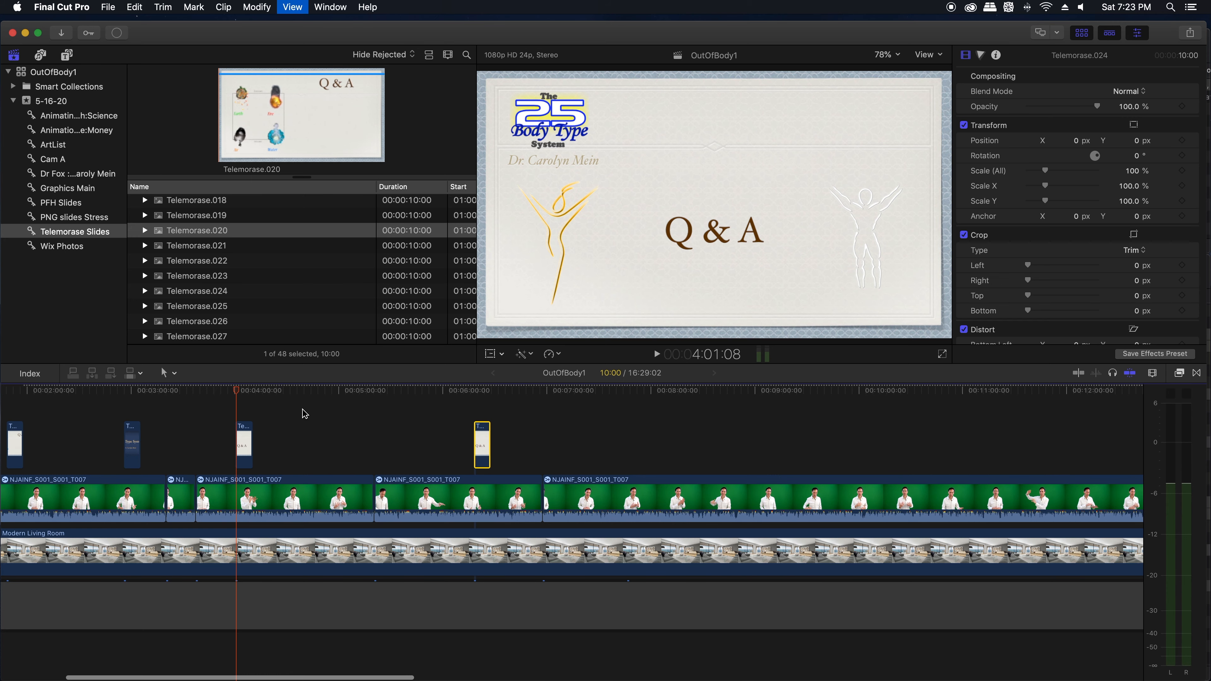
key(super+minus)
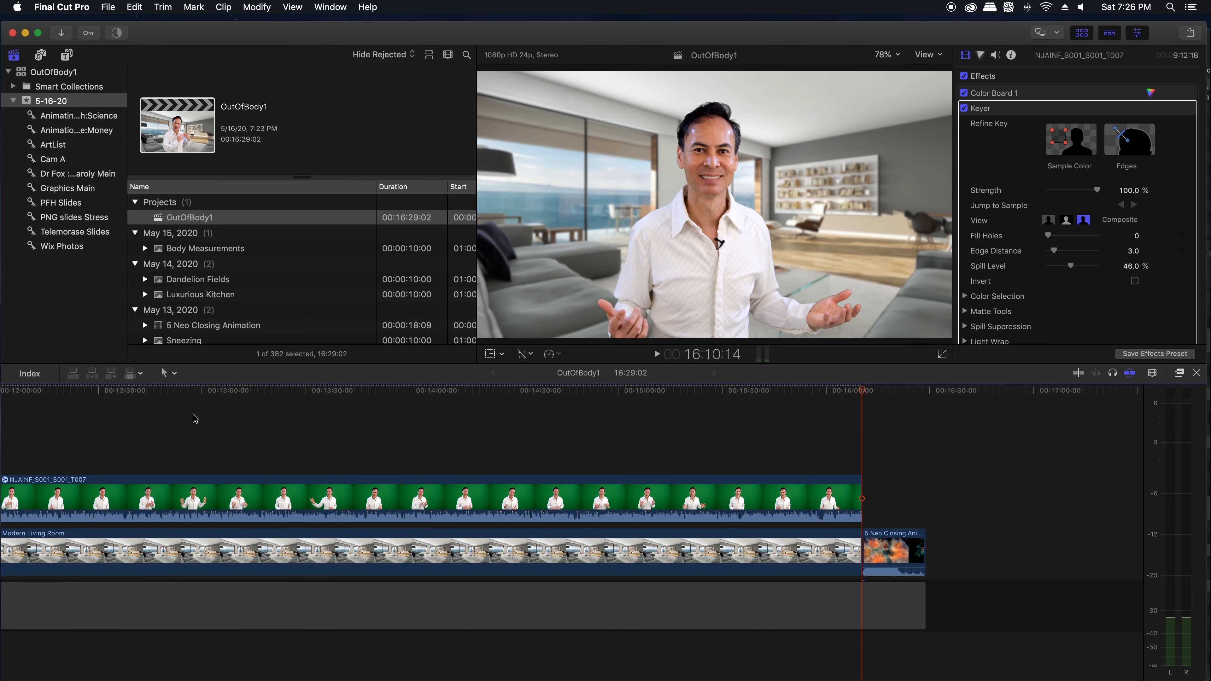
Step: Return to the opening animation at the start of the timeline and open the ArtList music collection
scroll(188, 419, left, 5)
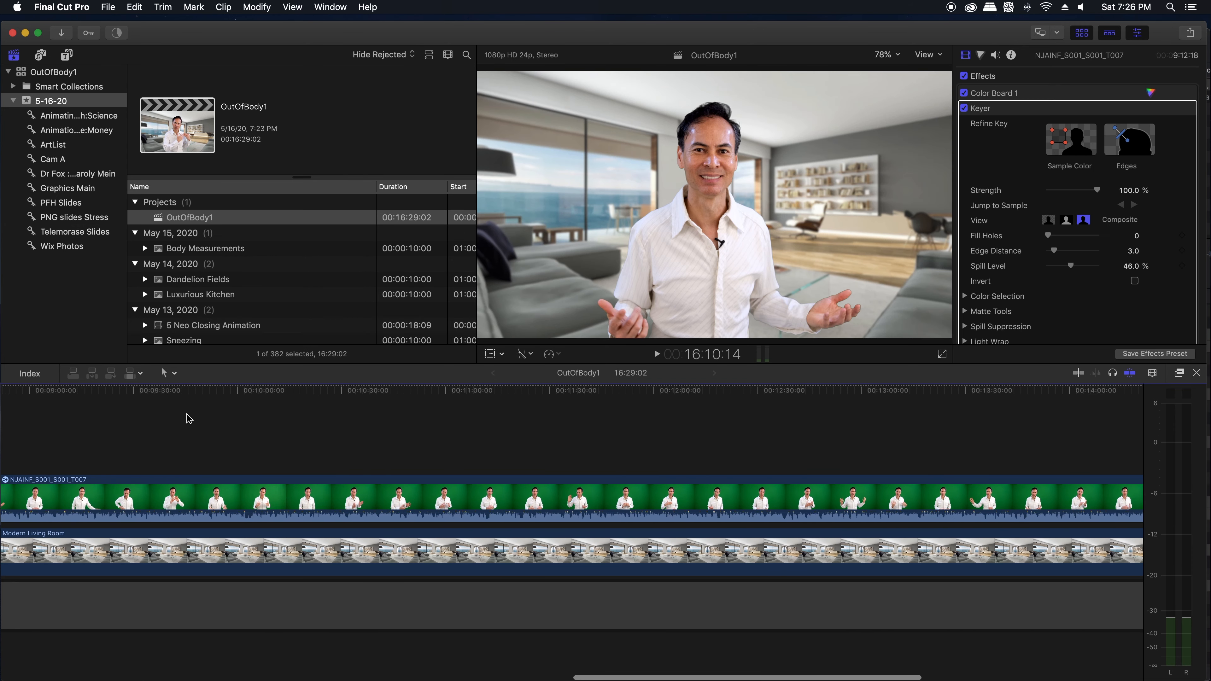
scroll(189, 419, left, 10)
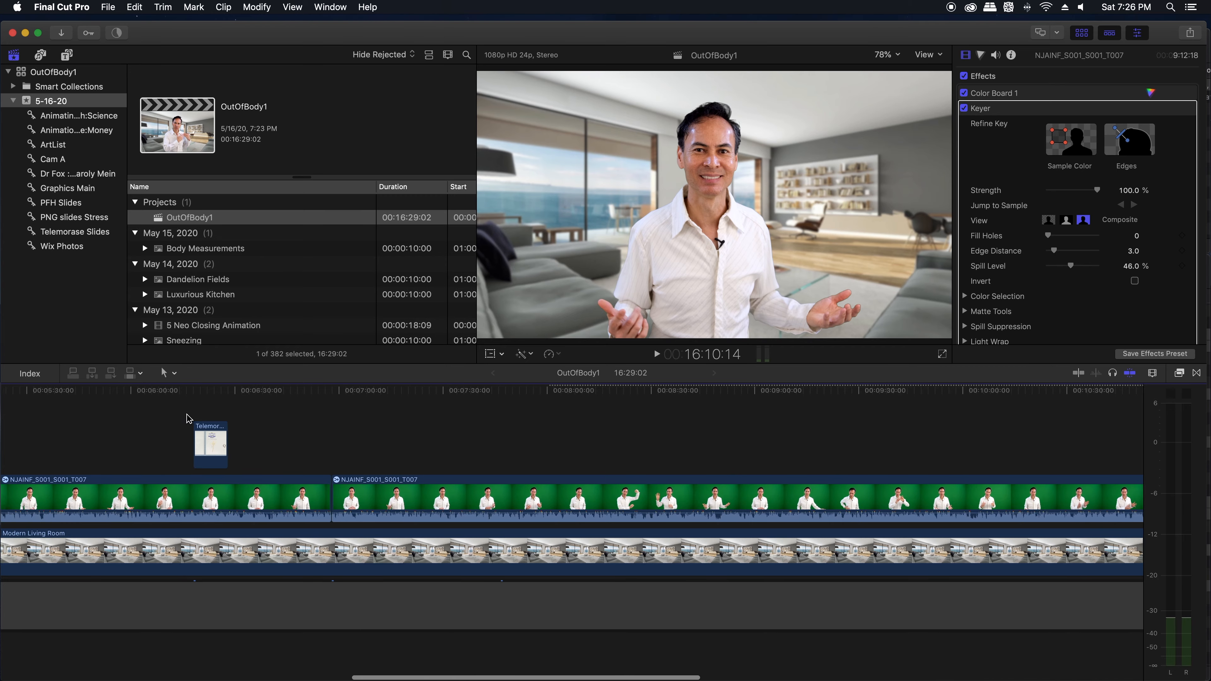
scroll(189, 419, left, 10)
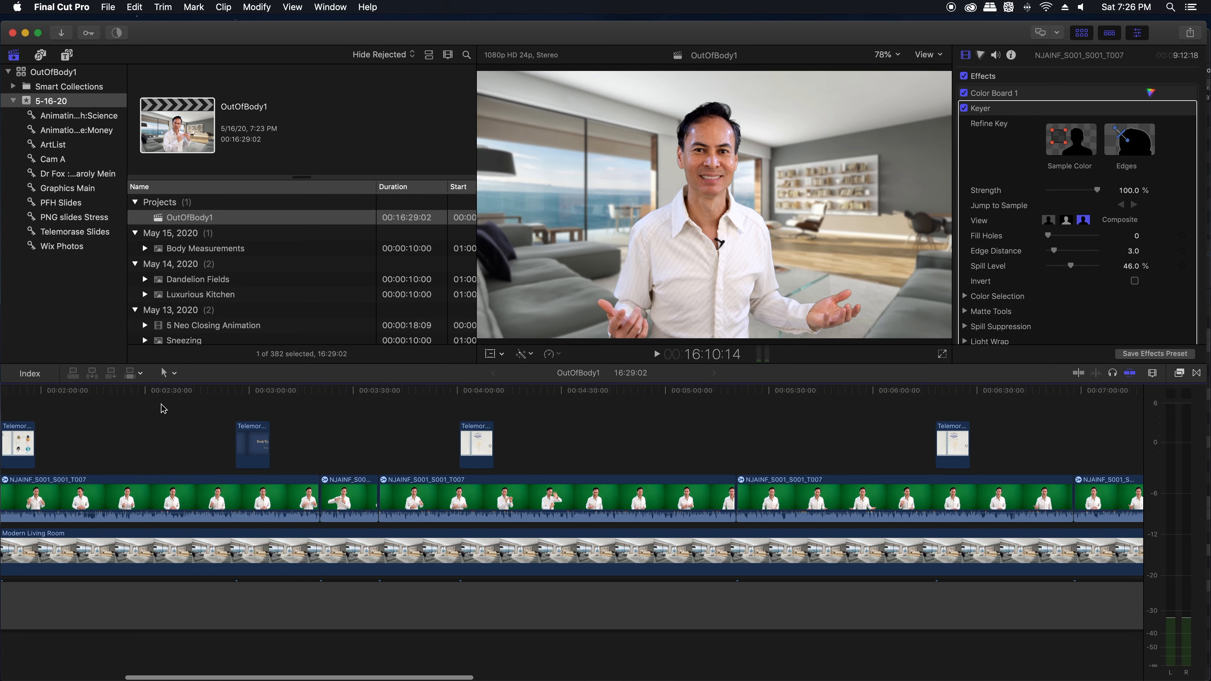
scroll(164, 409, left, 6)
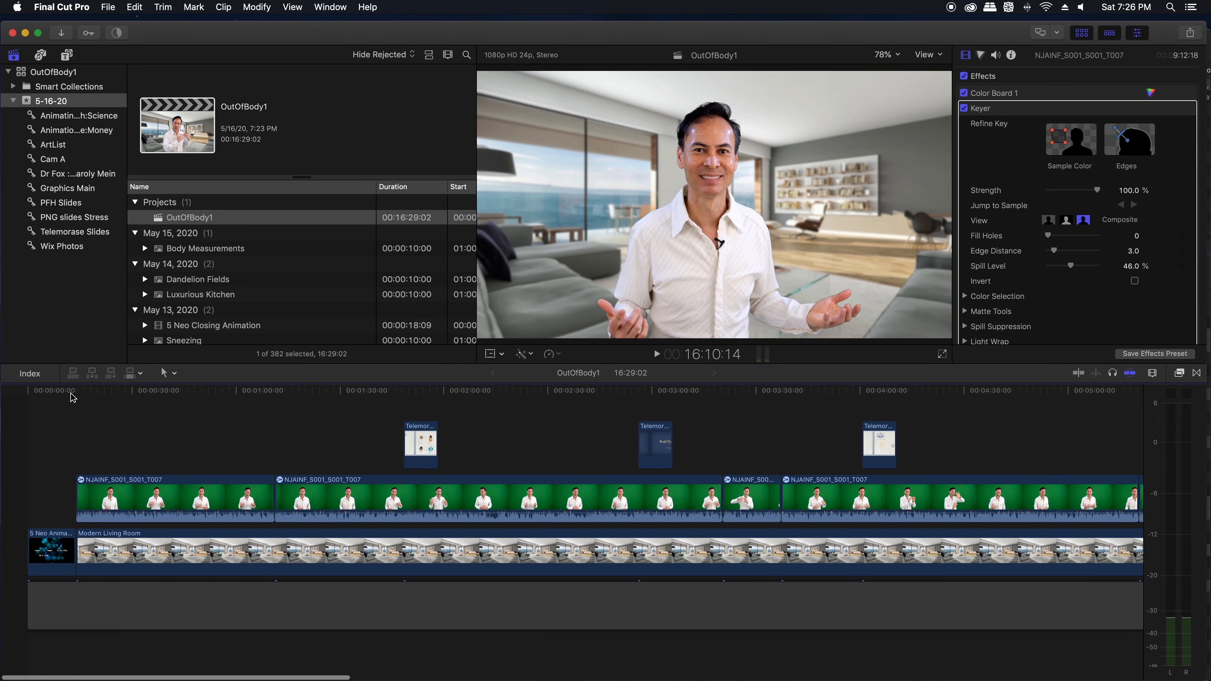
drag(70, 393, 52, 394)
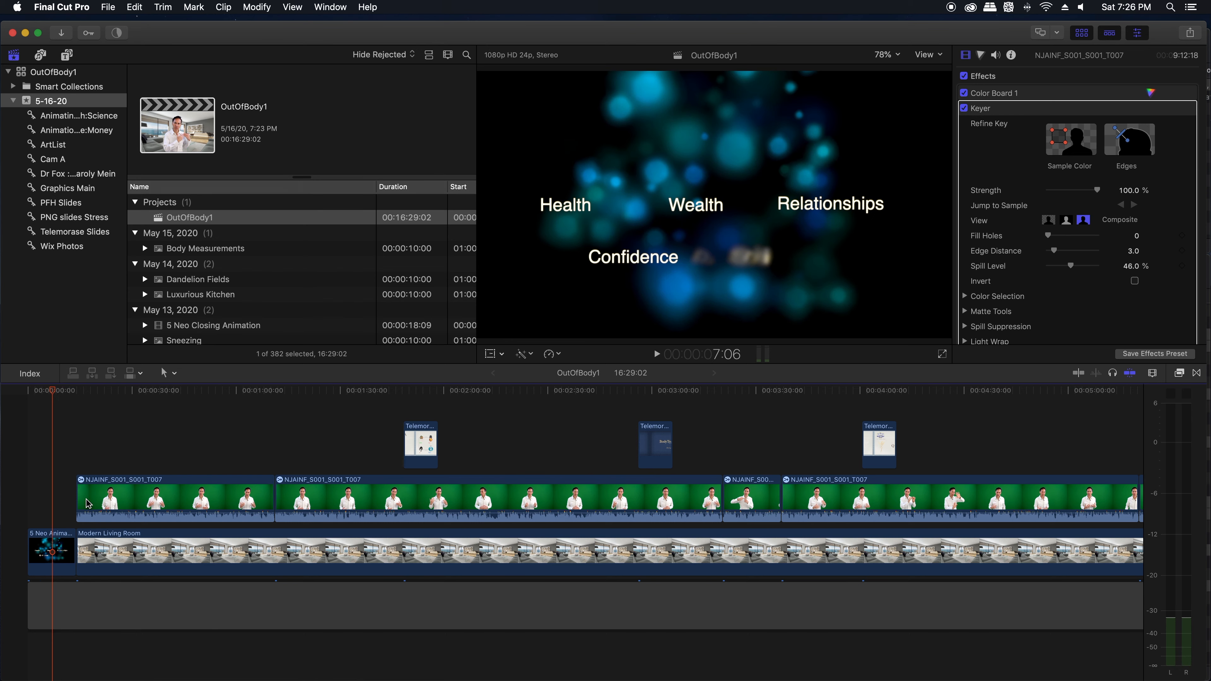
click(83, 521)
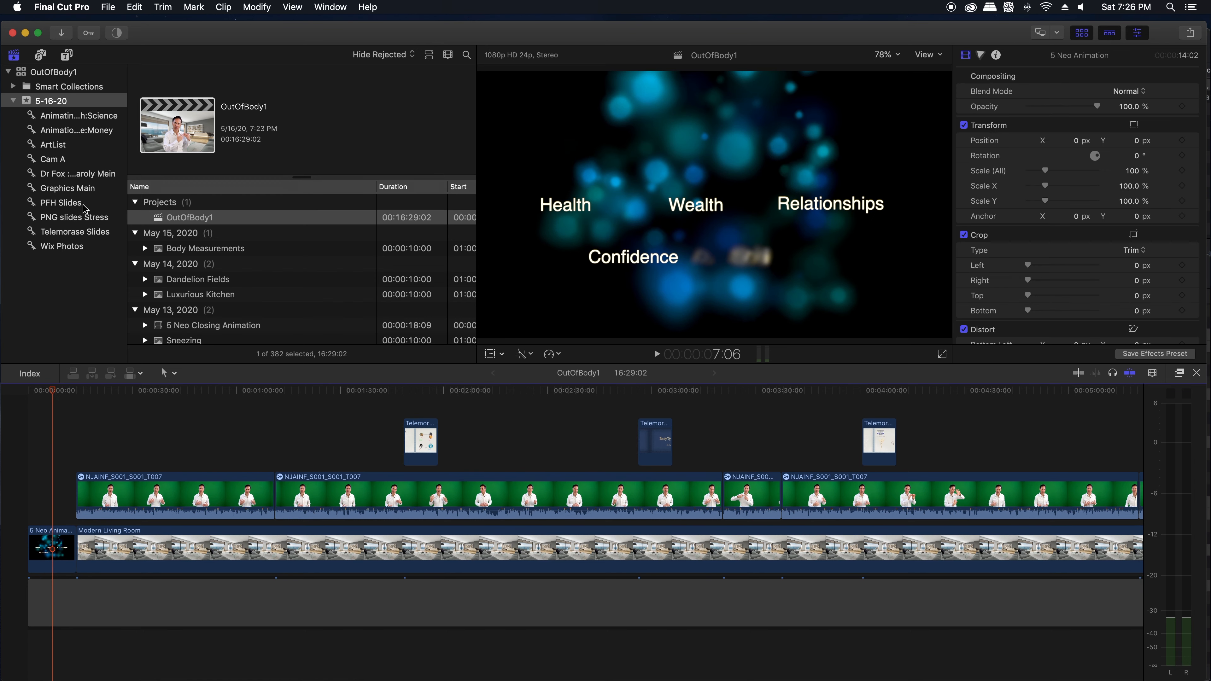
click(54, 145)
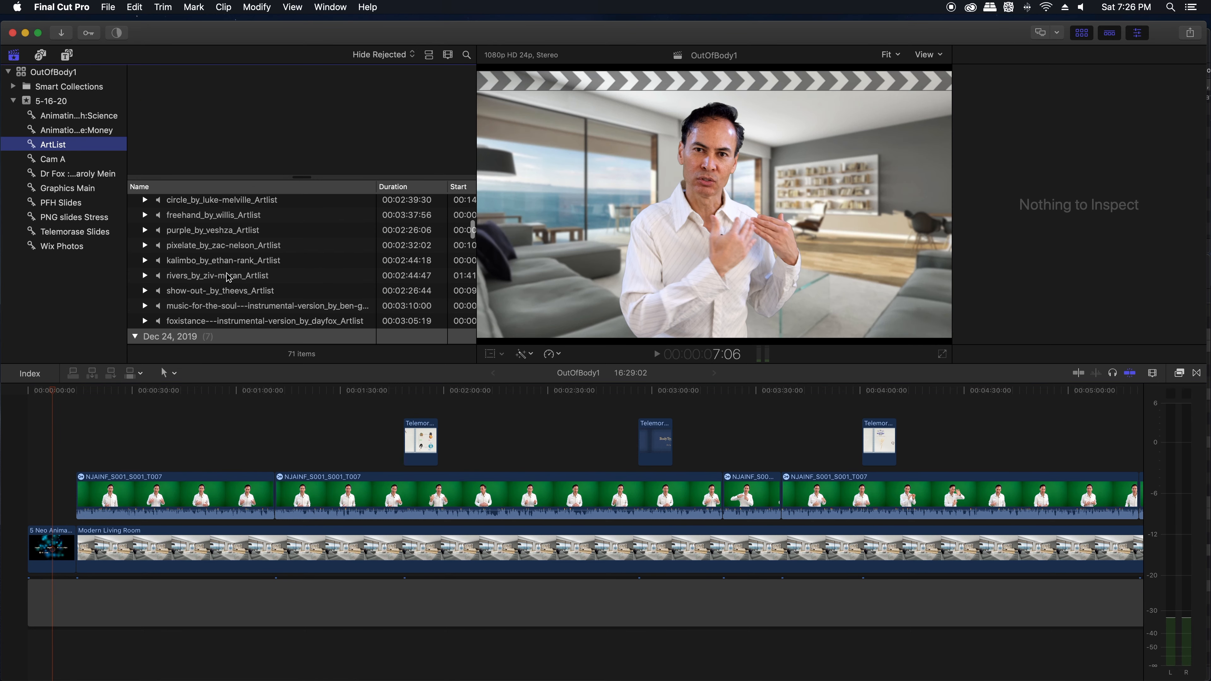
Step: Set the start of a range near the end of the pixelate track, shortly before its fade-out
click(200, 246)
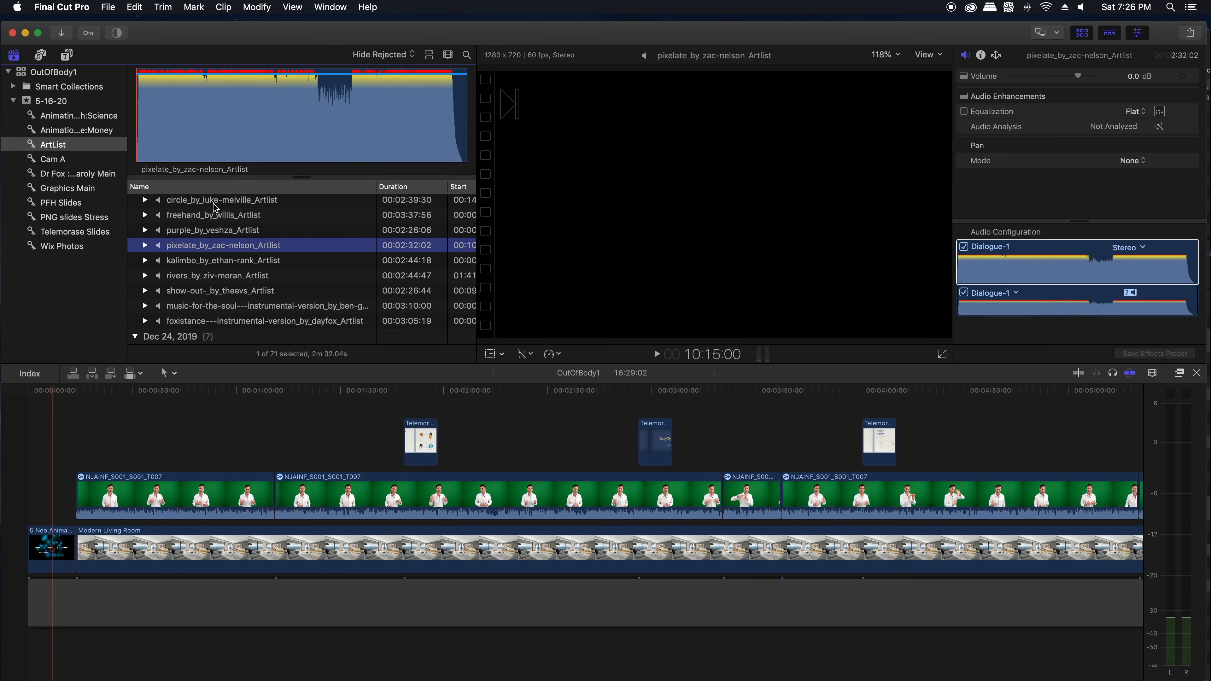
click(429, 85)
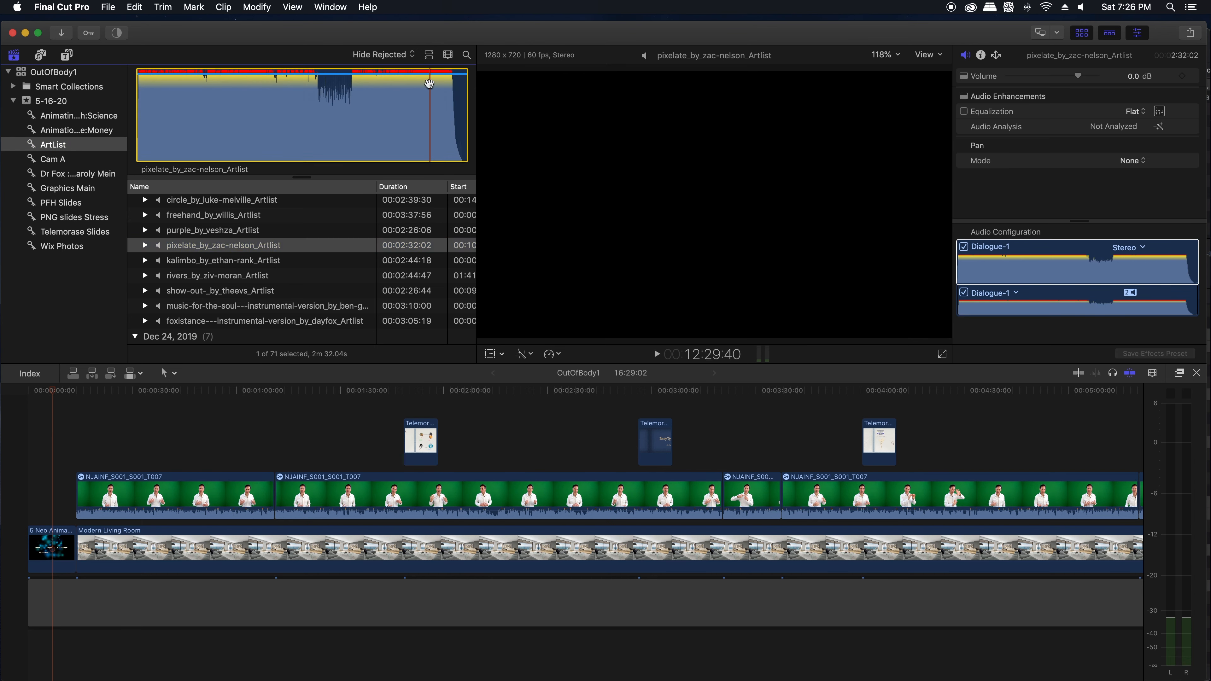
click(421, 86)
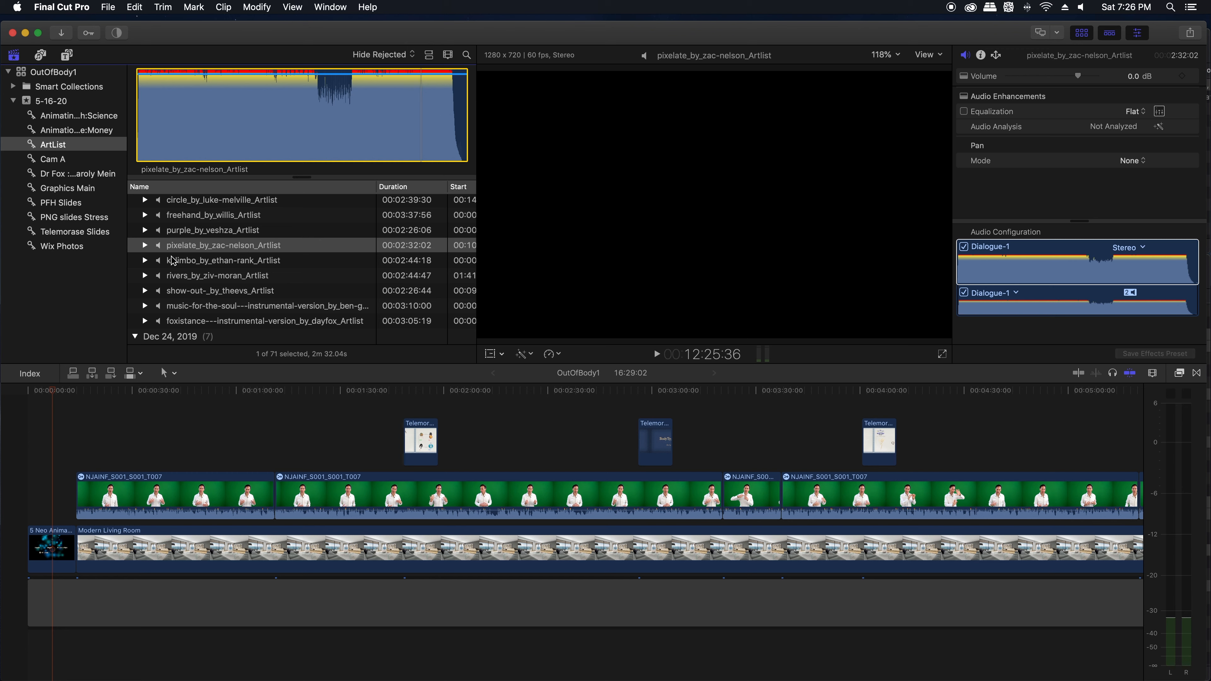
click(418, 105)
click(423, 100)
key(i)
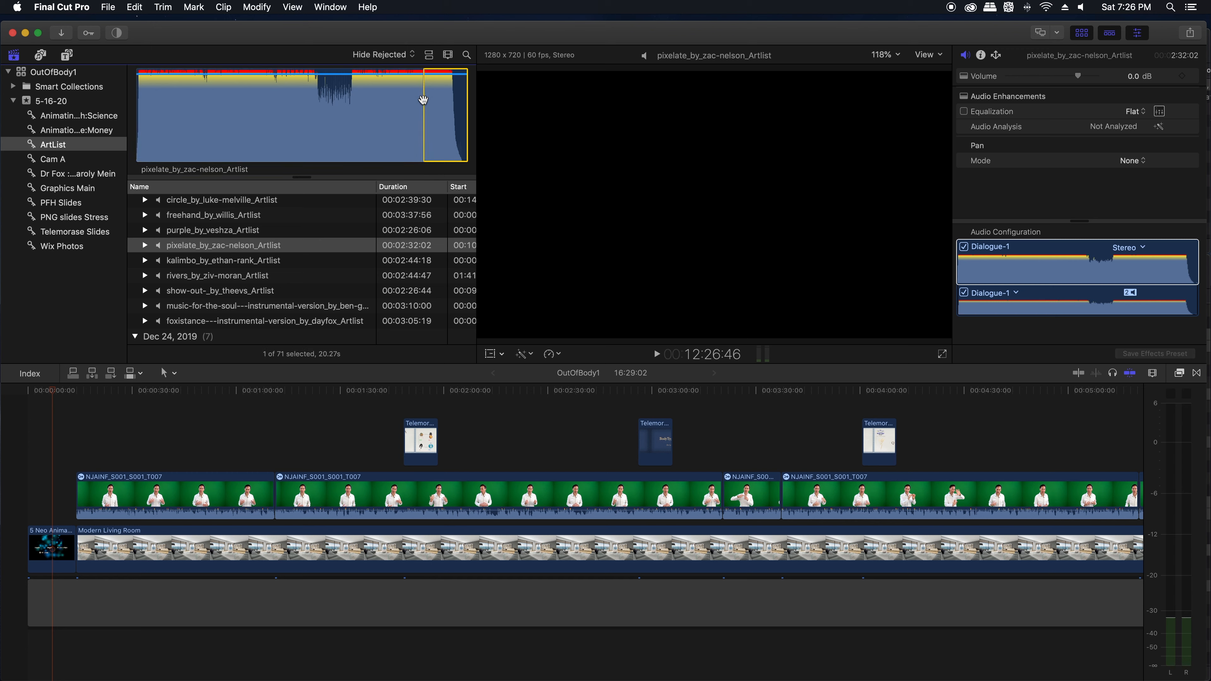
Step: Listen to the pixelate range, end it before the fade-out at about 13.9 s long, and place it beneath the opening animation
key(space)
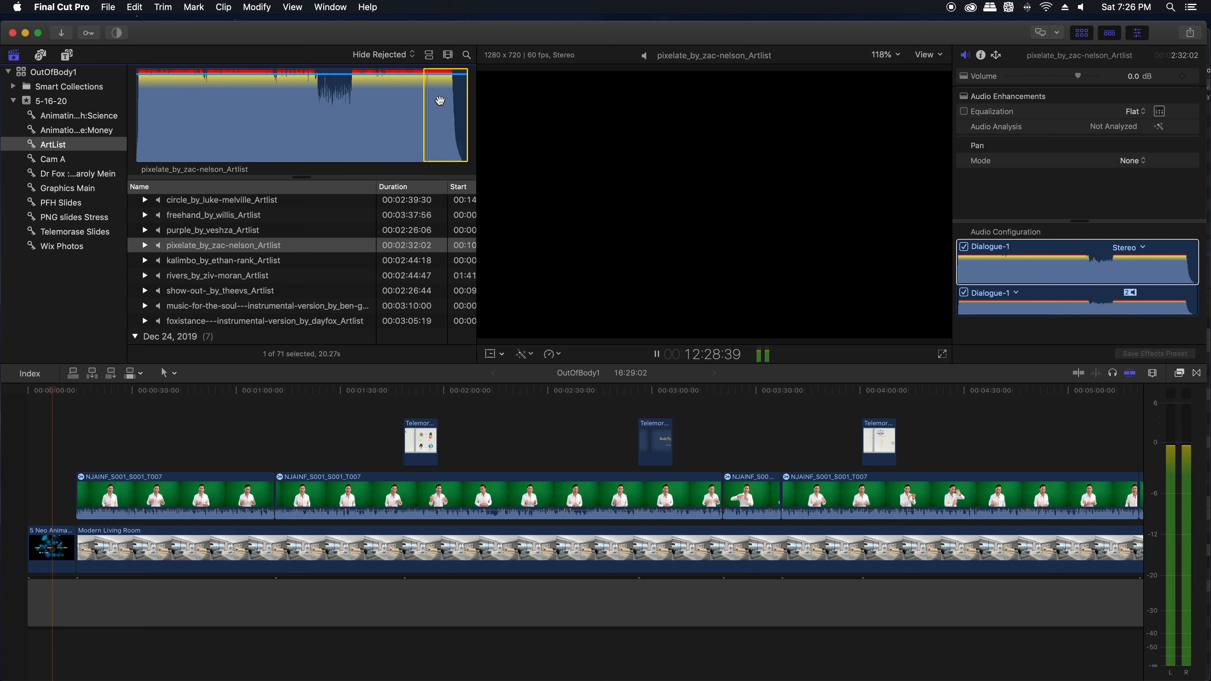
key(space)
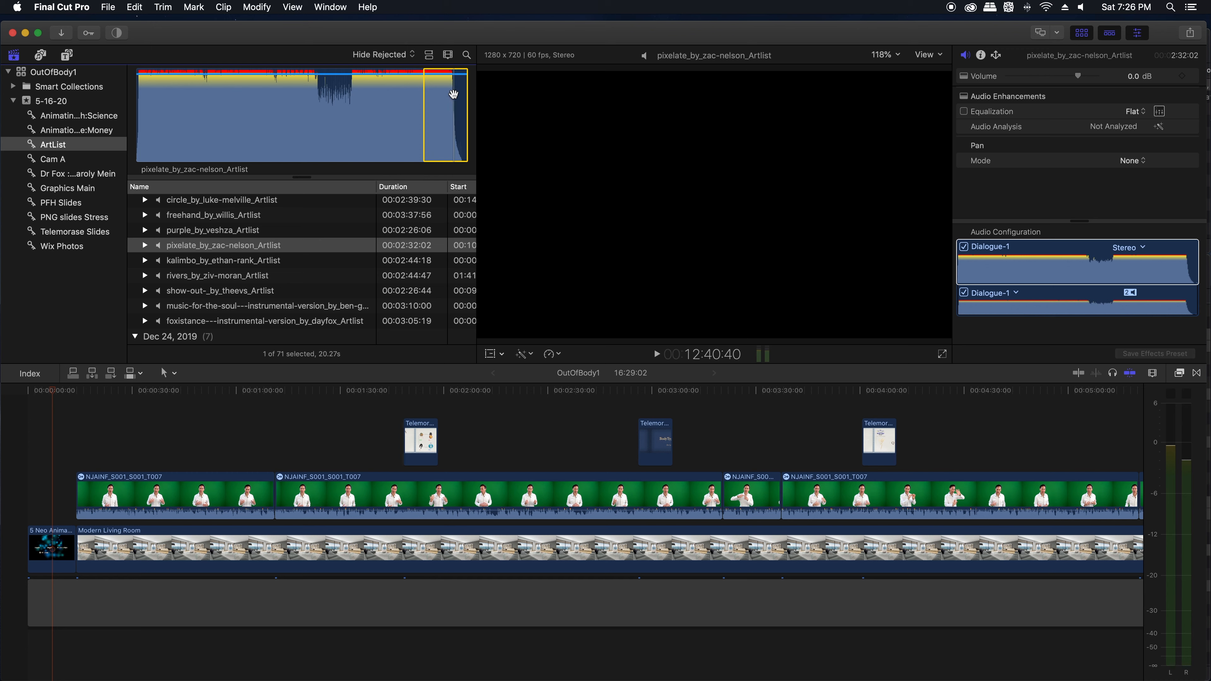
key(o)
drag(437, 106, 52, 644)
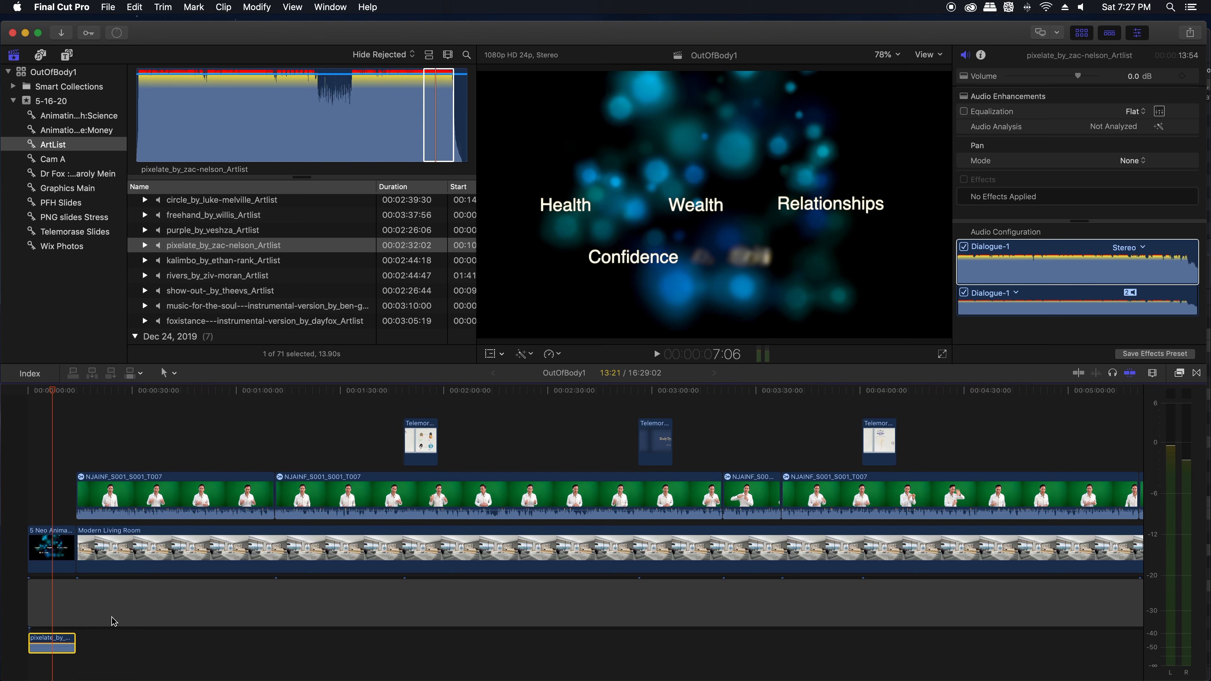
Step: Set the pixelate music clip's volume to -8 dB and play the opening animation to check its level
key(space)
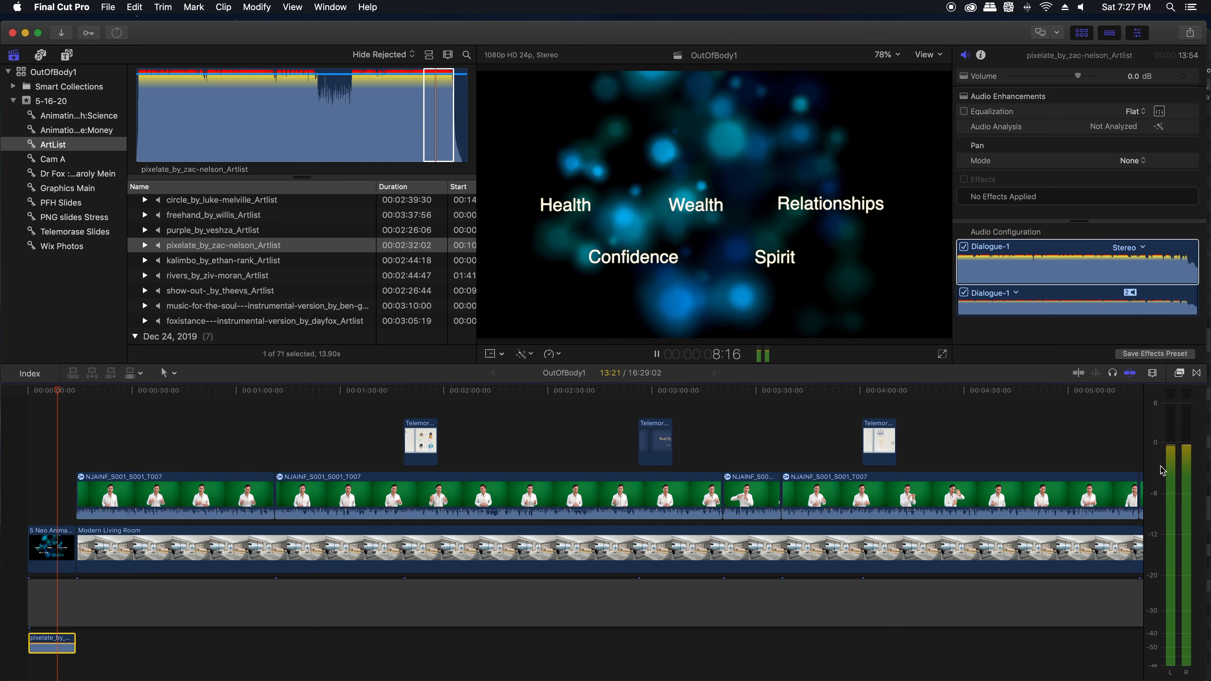
key(space)
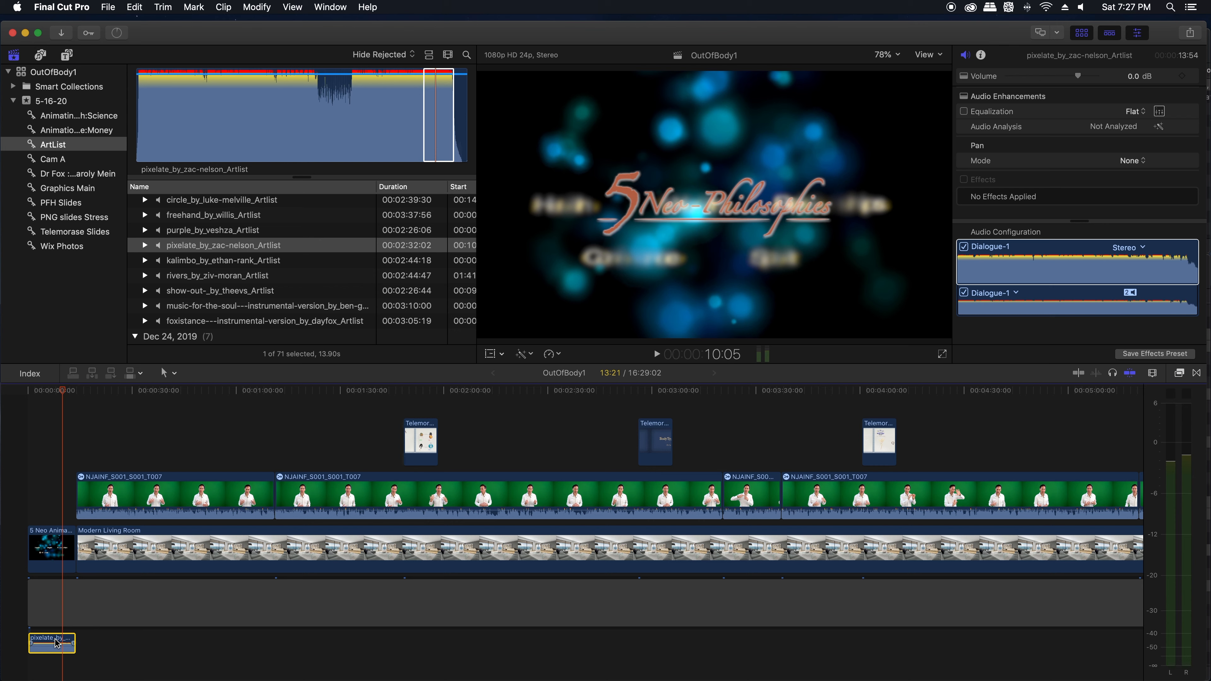
click(1136, 78)
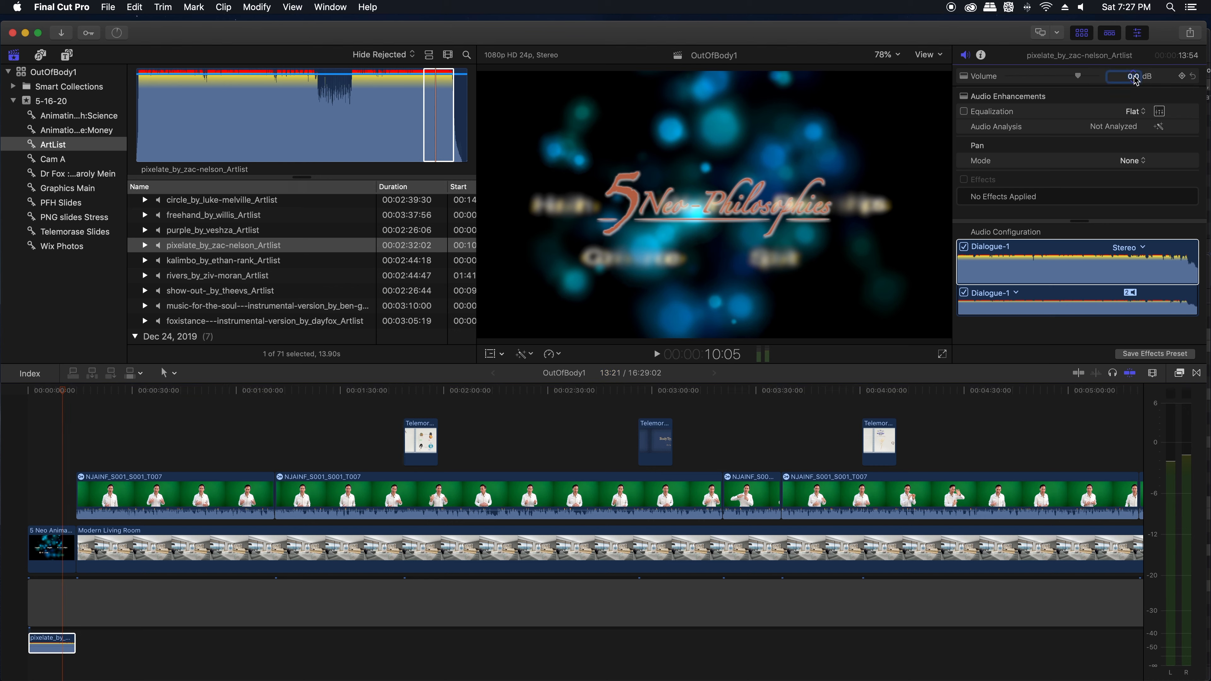
text(-8)
key(Return)
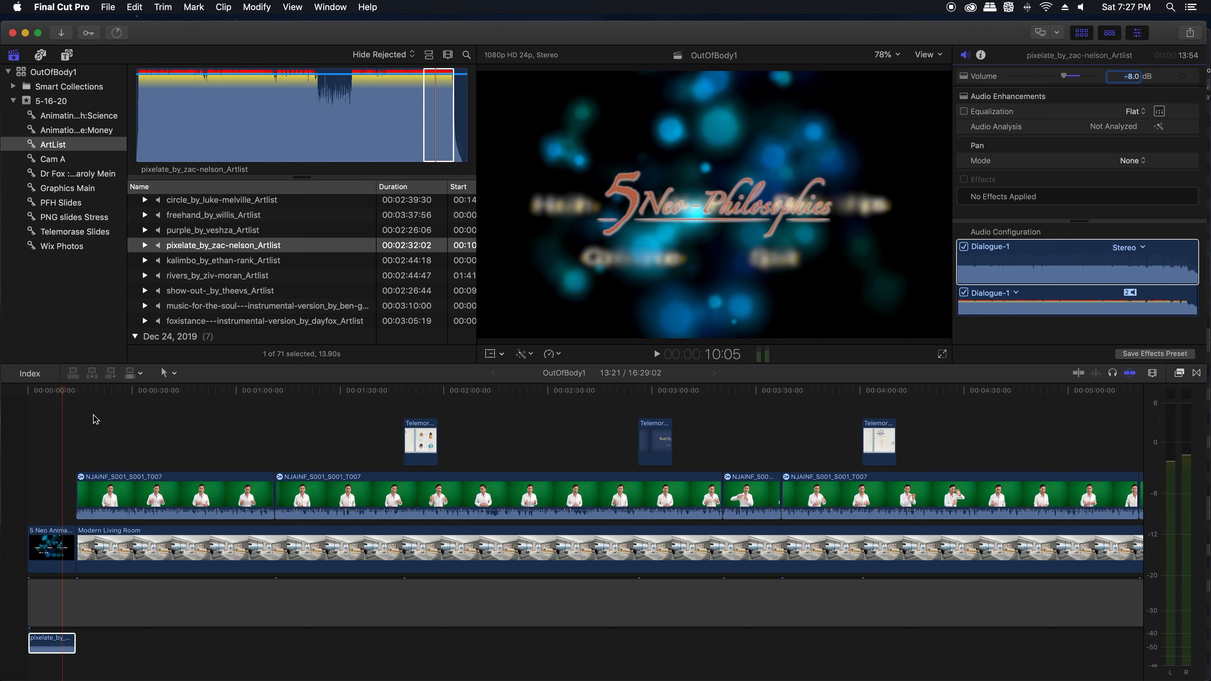
click(56, 394)
key(space)
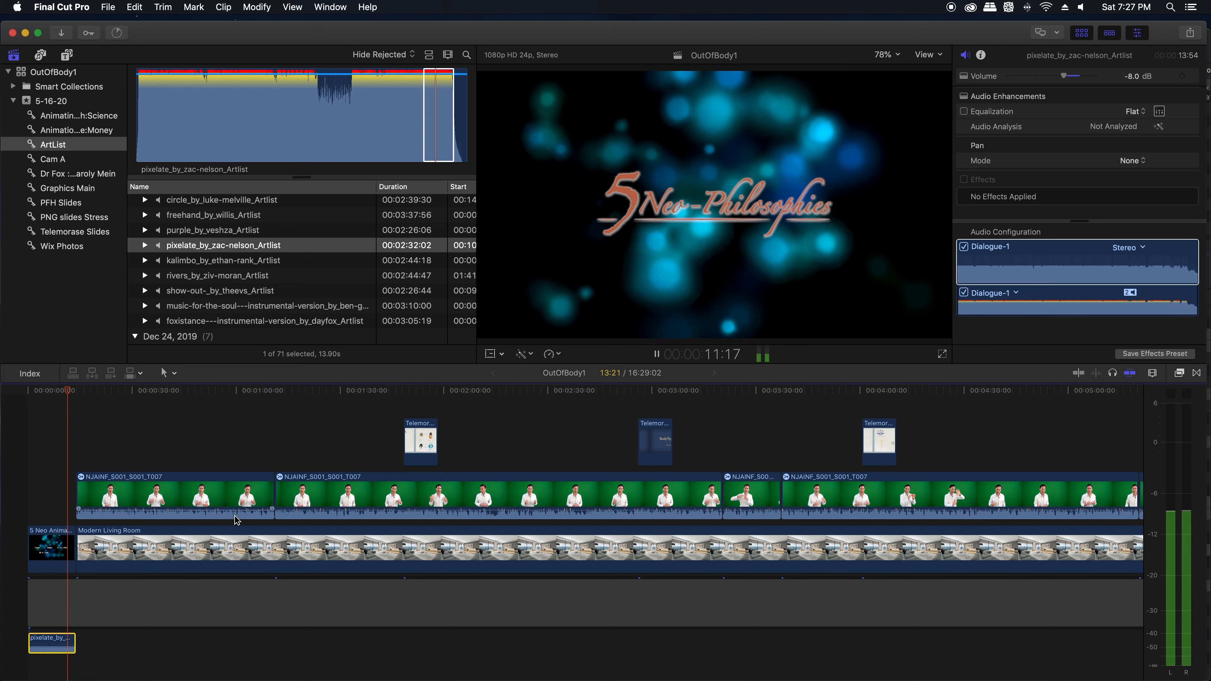
key(space)
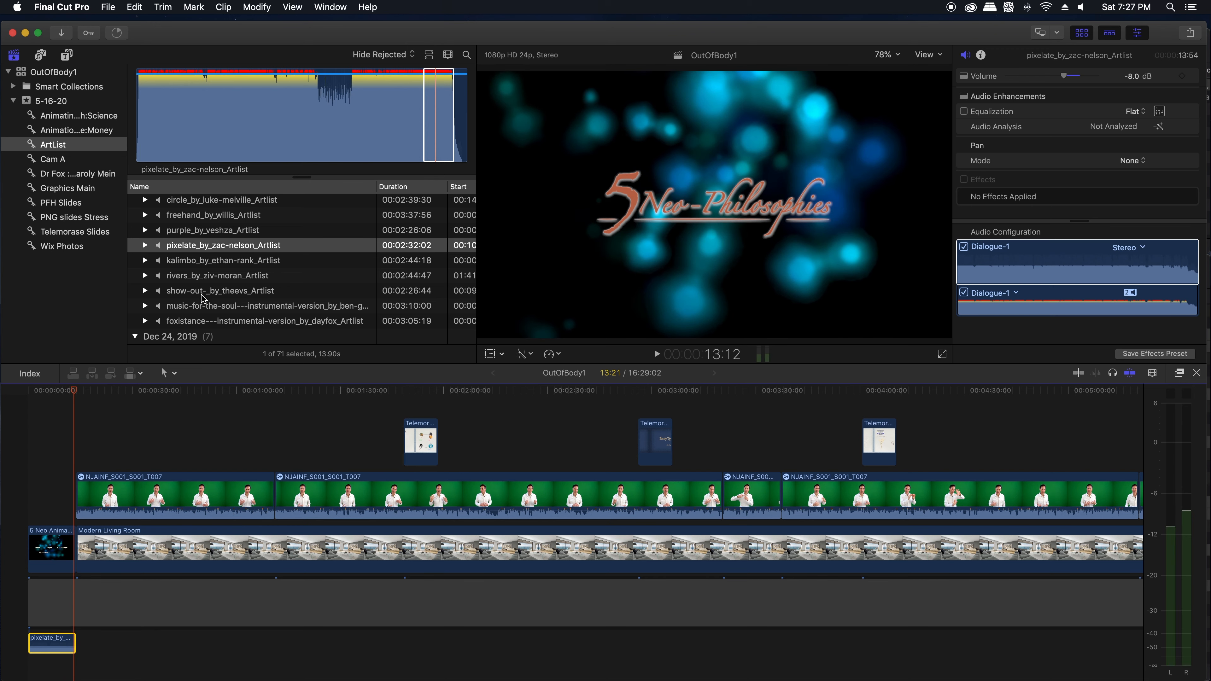
Step: Place the come-back-home track beneath the talk after the opening music, followed directly by the circle track
scroll(201, 264, up, 8)
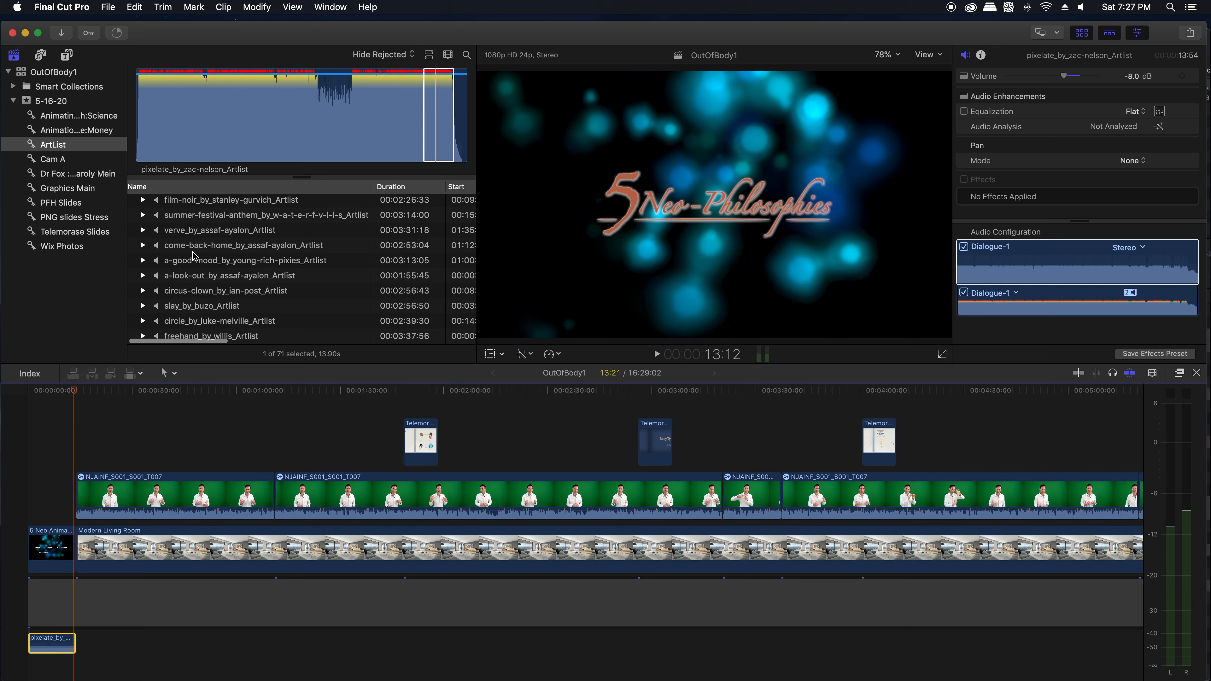
click(193, 254)
drag(193, 254, 111, 643)
scroll(221, 609, right, 5)
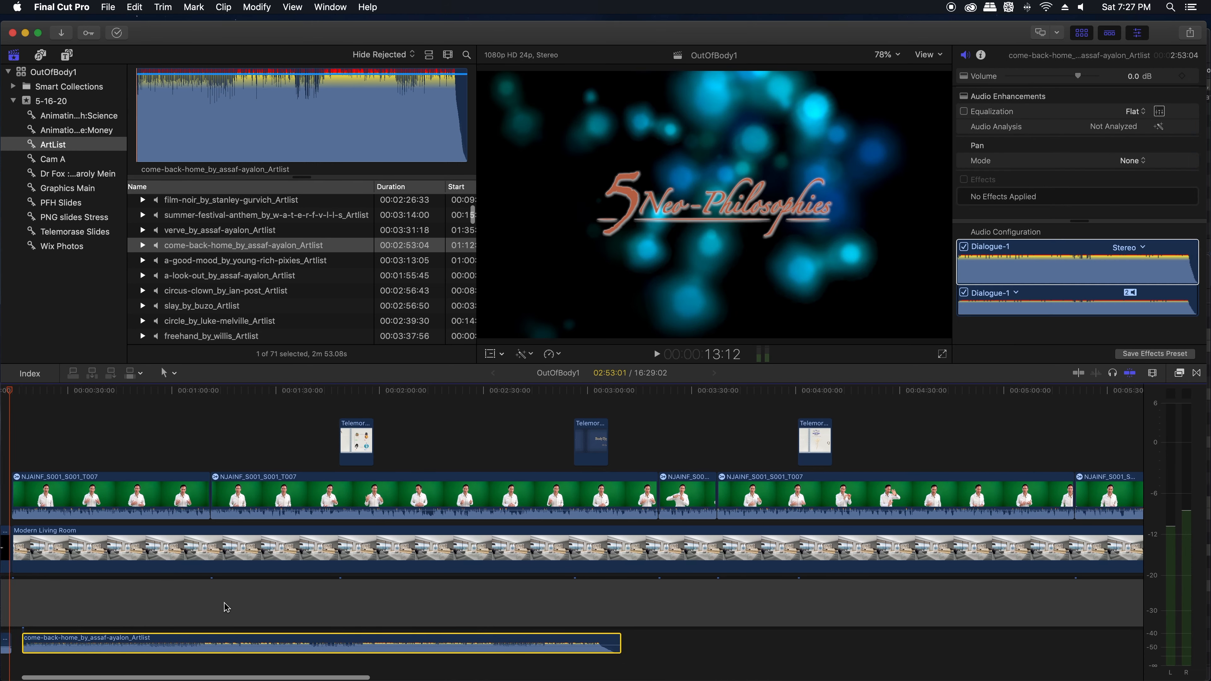
scroll(255, 584, right, 10)
click(192, 276)
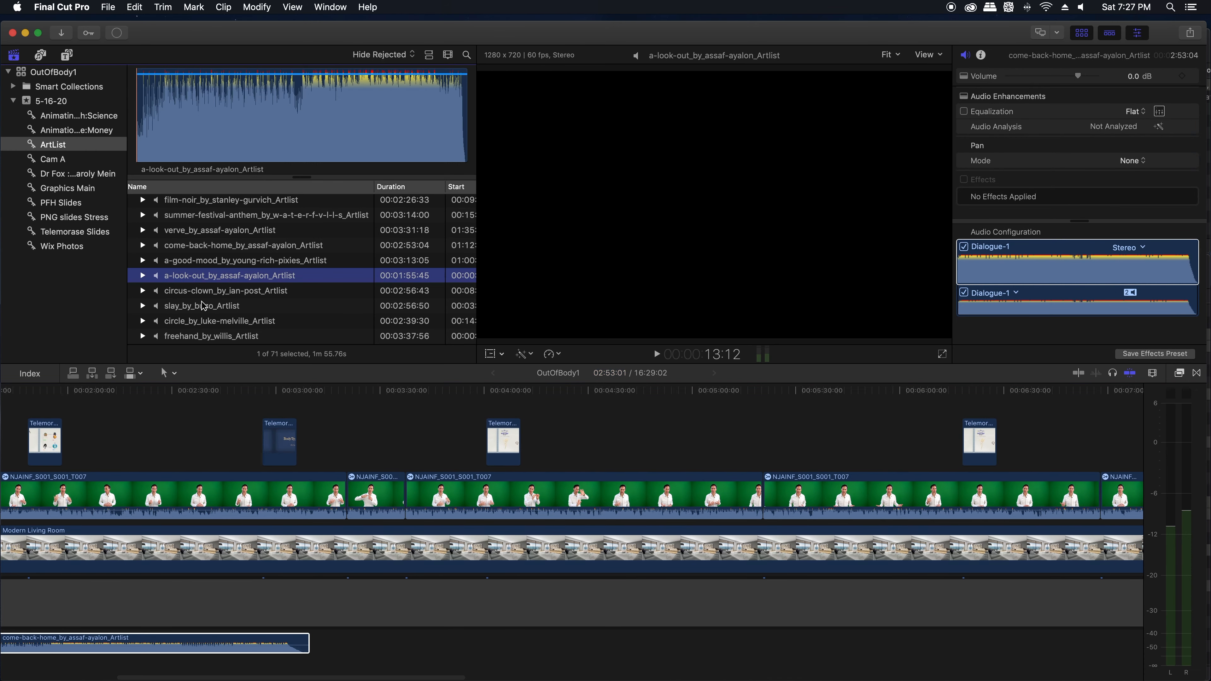
drag(191, 326, 310, 644)
Step: Add the rivers track shortly after the circle track, and the glow track directly after rivers
scroll(311, 409, right, 15)
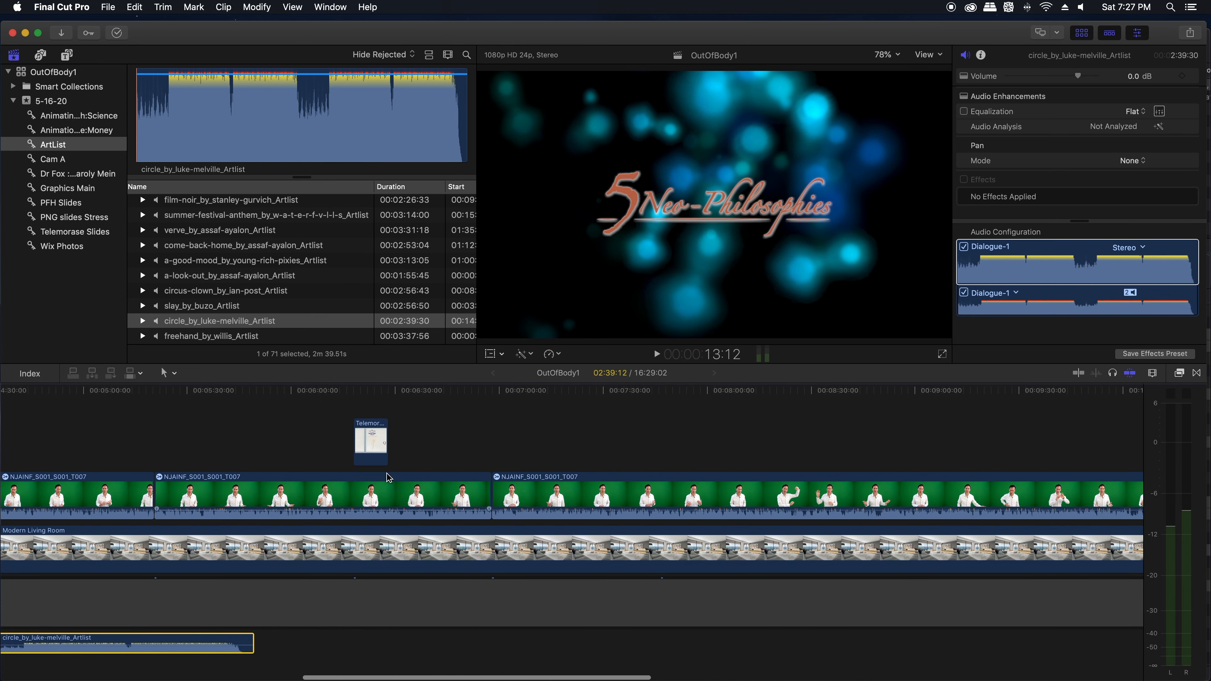
scroll(214, 298, down, 5)
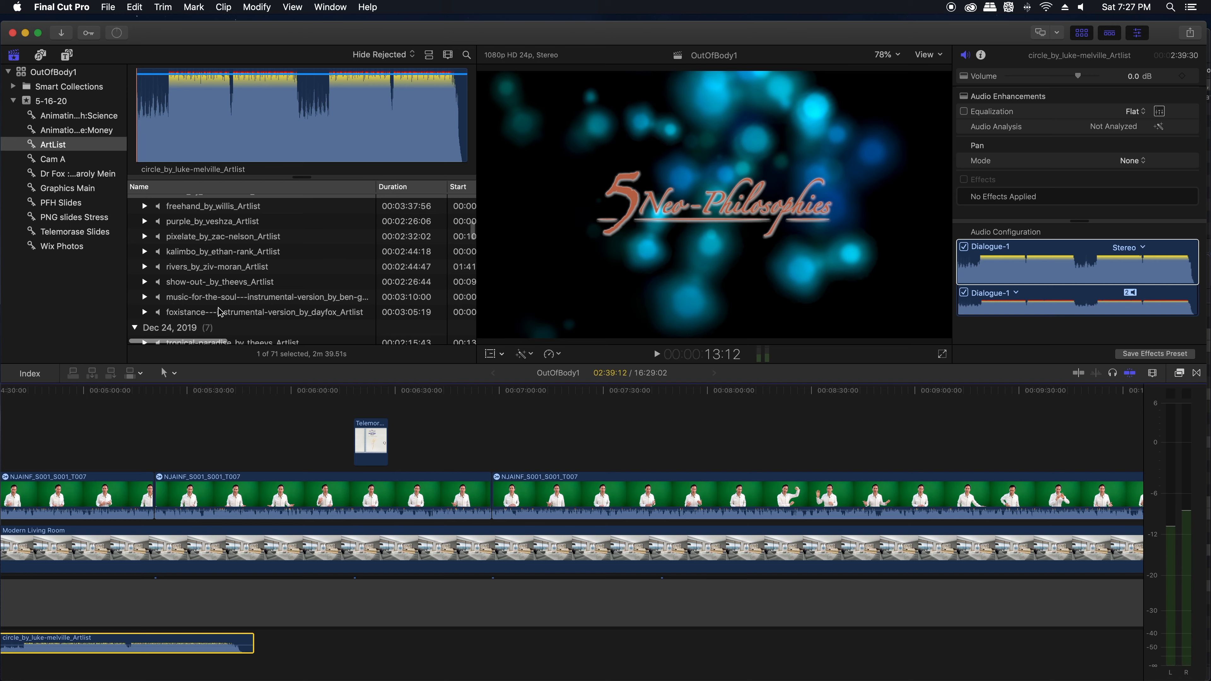
drag(208, 273, 270, 645)
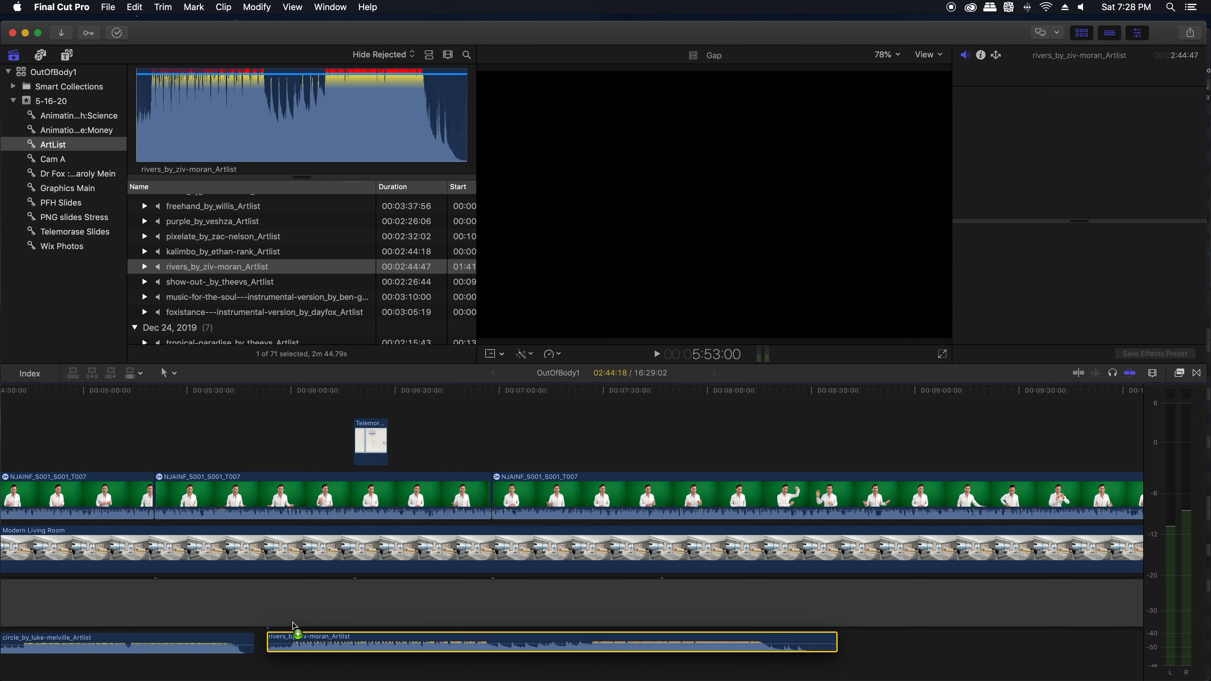
key(shift+z)
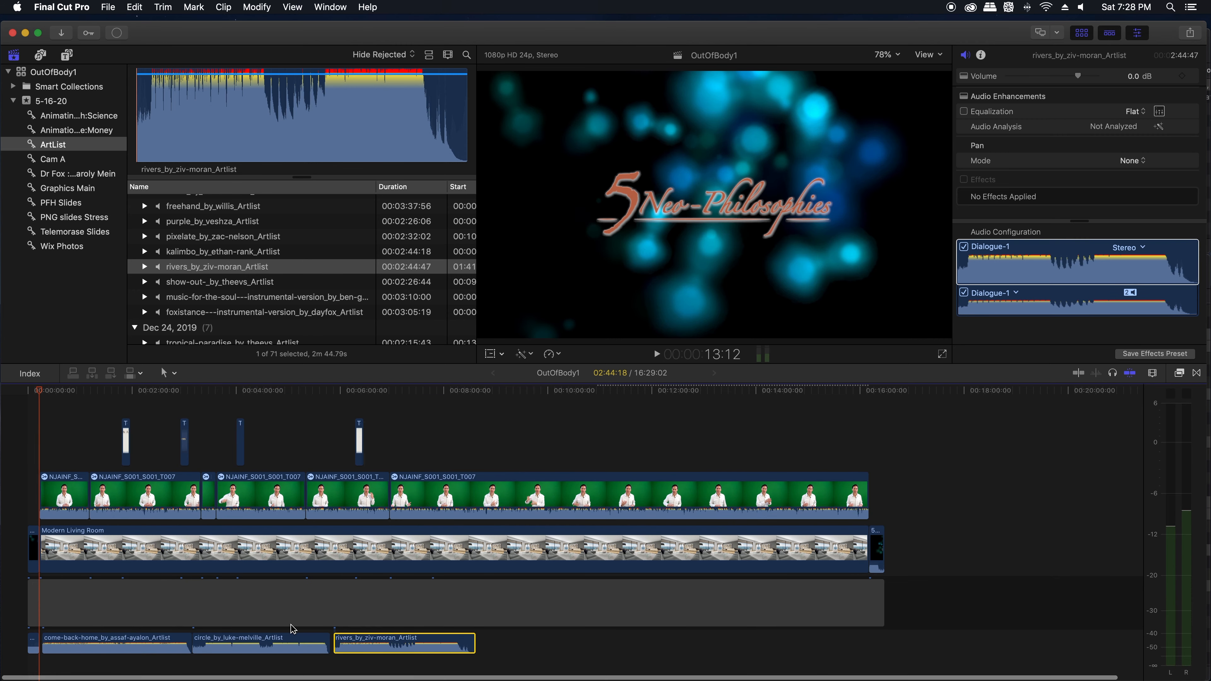
scroll(218, 262, down, 5)
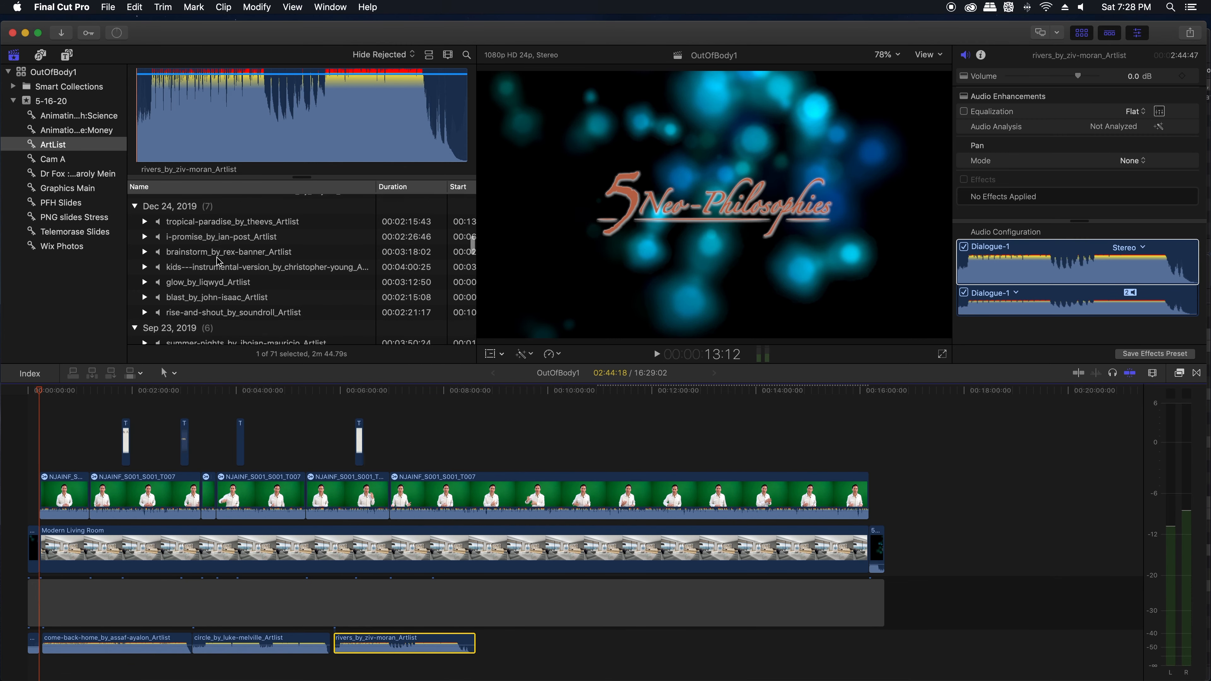
click(203, 253)
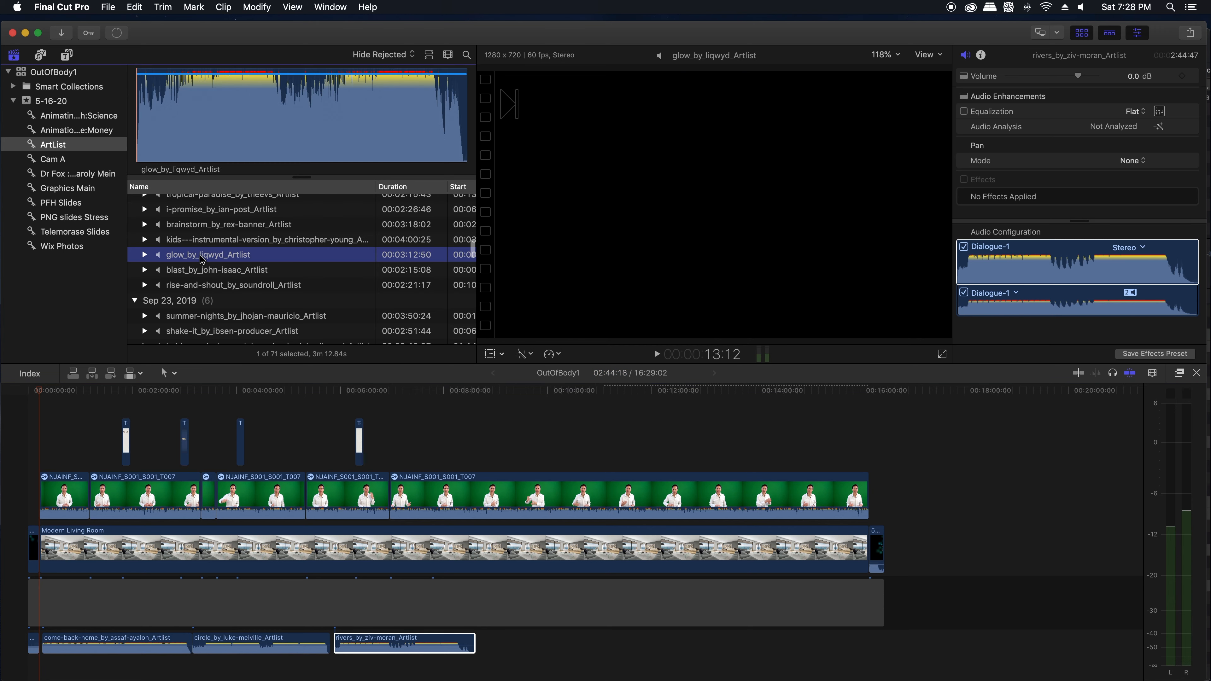
drag(403, 471, 476, 632)
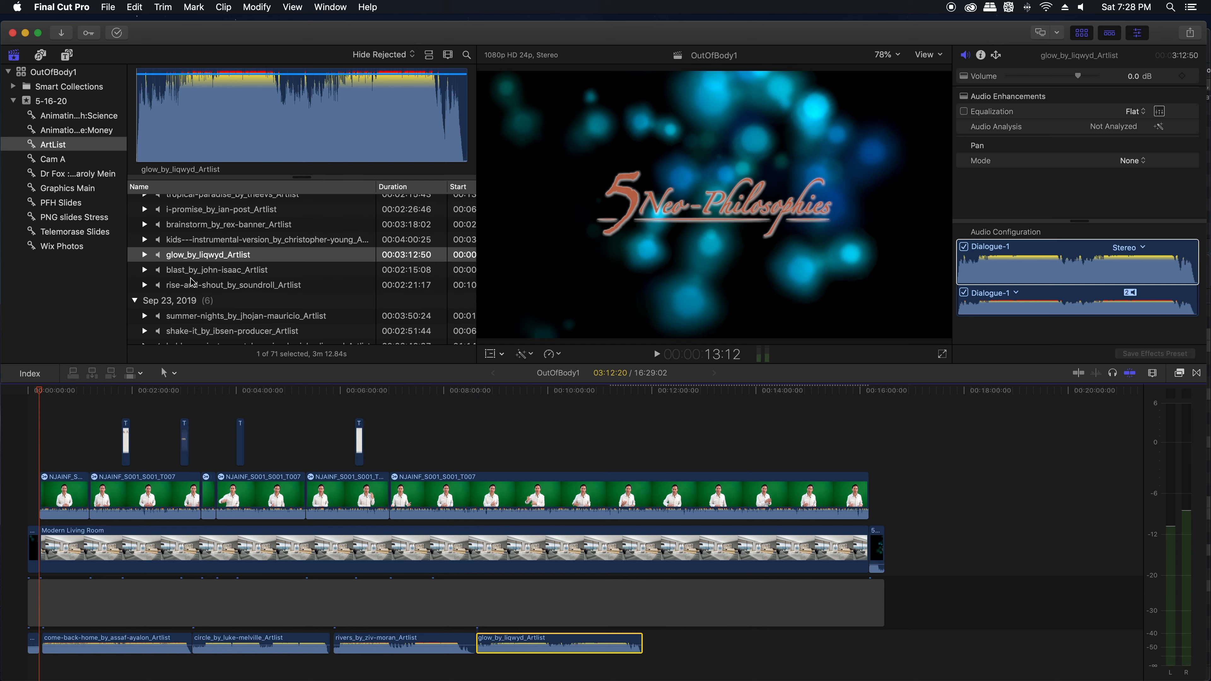
Step: Add the Summit track from the Feb 19, 2019 group after the glow track
scroll(192, 282, down, 4)
click(208, 318)
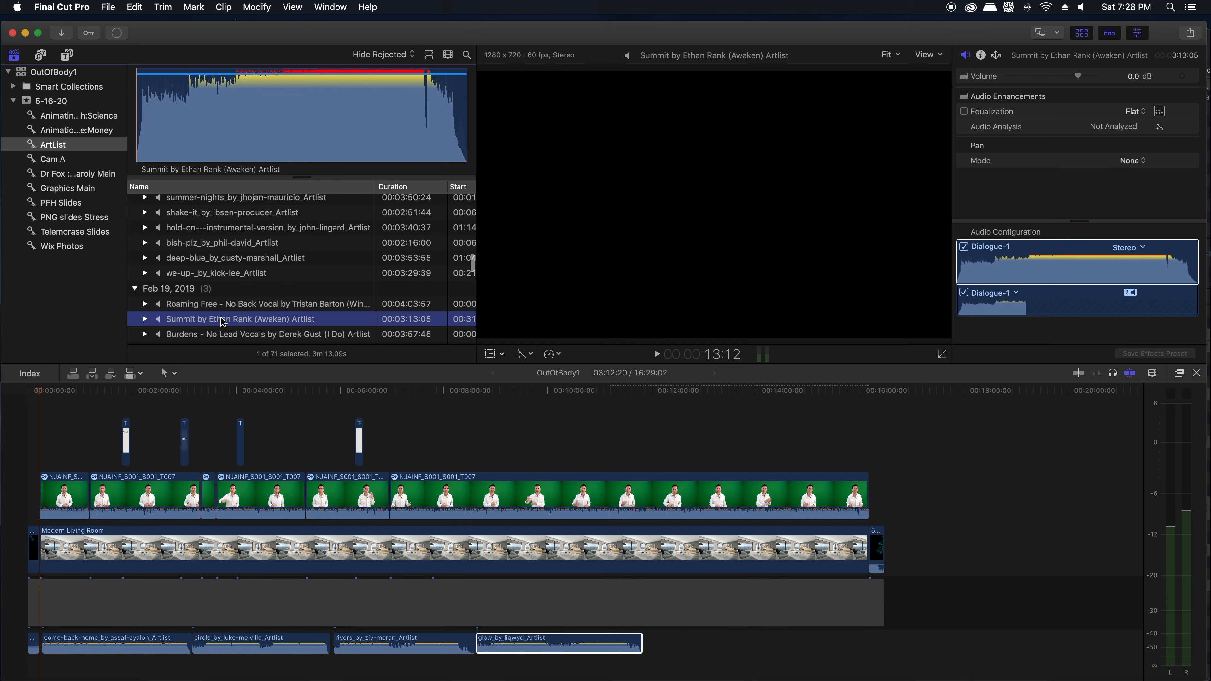
drag(223, 322, 646, 644)
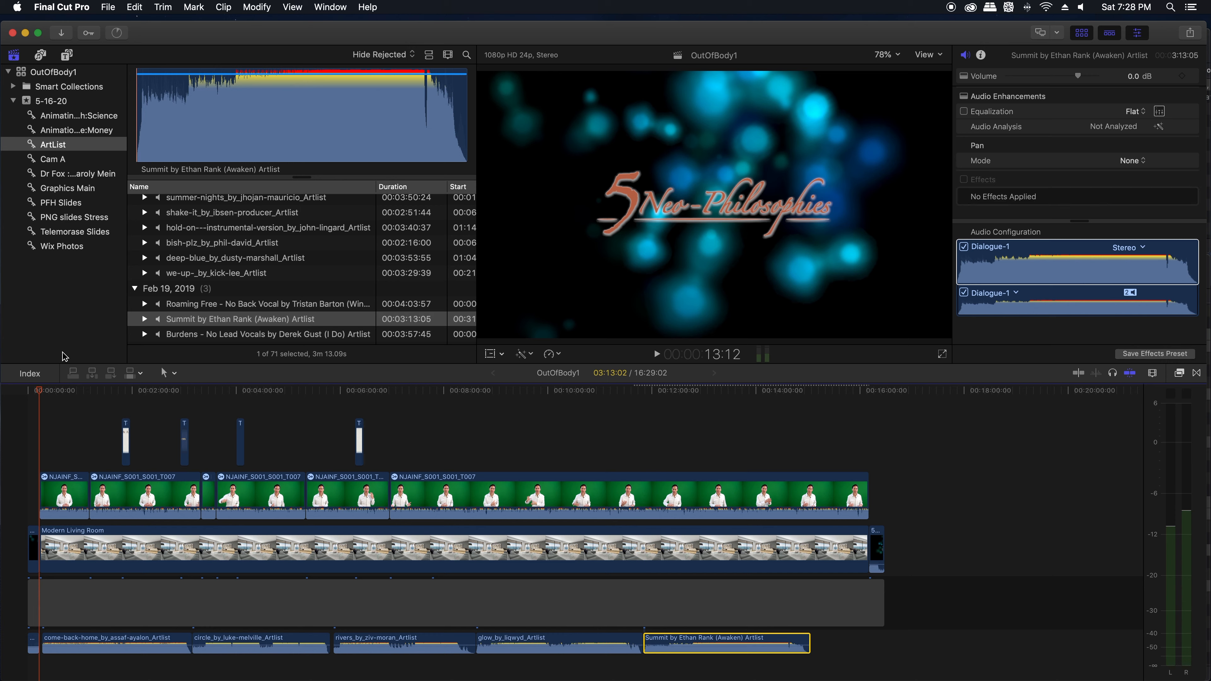
Step: Play the talk from about 0:54 to check how loud the background music is against the voice
click(73, 390)
key(space)
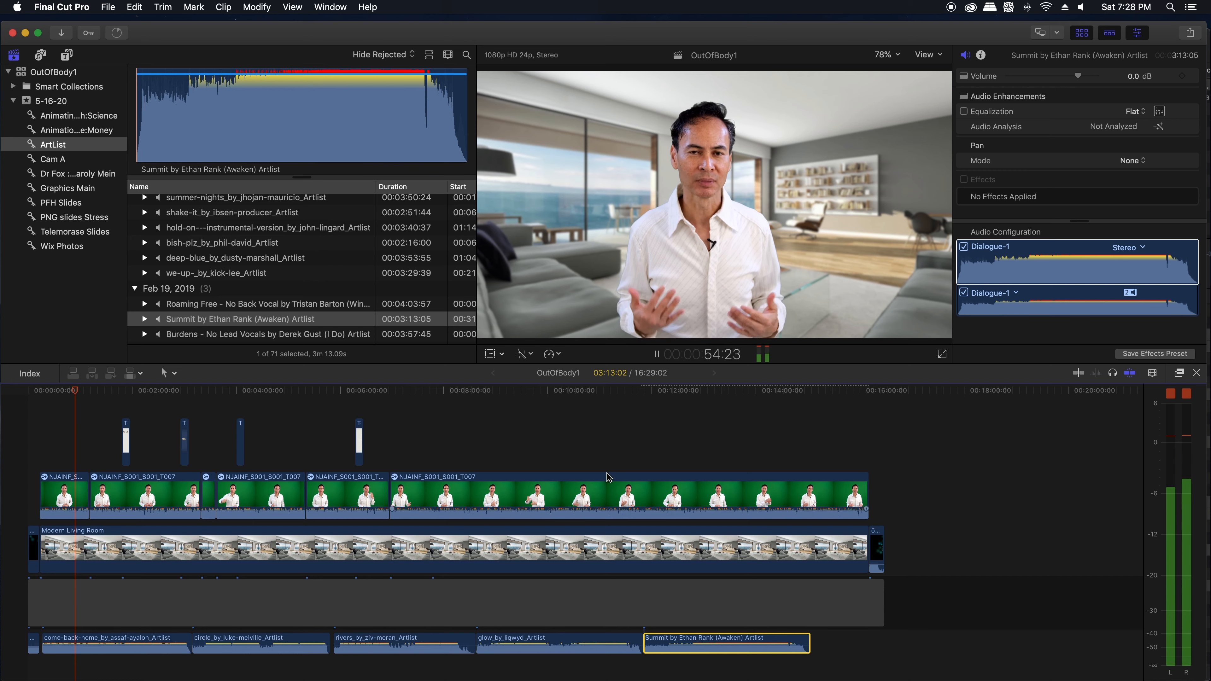
key(space)
Step: Set the volume of all five background music tracks beneath the talk to -24 dB and play the talk to check the balance
scroll(465, 672, down, 1)
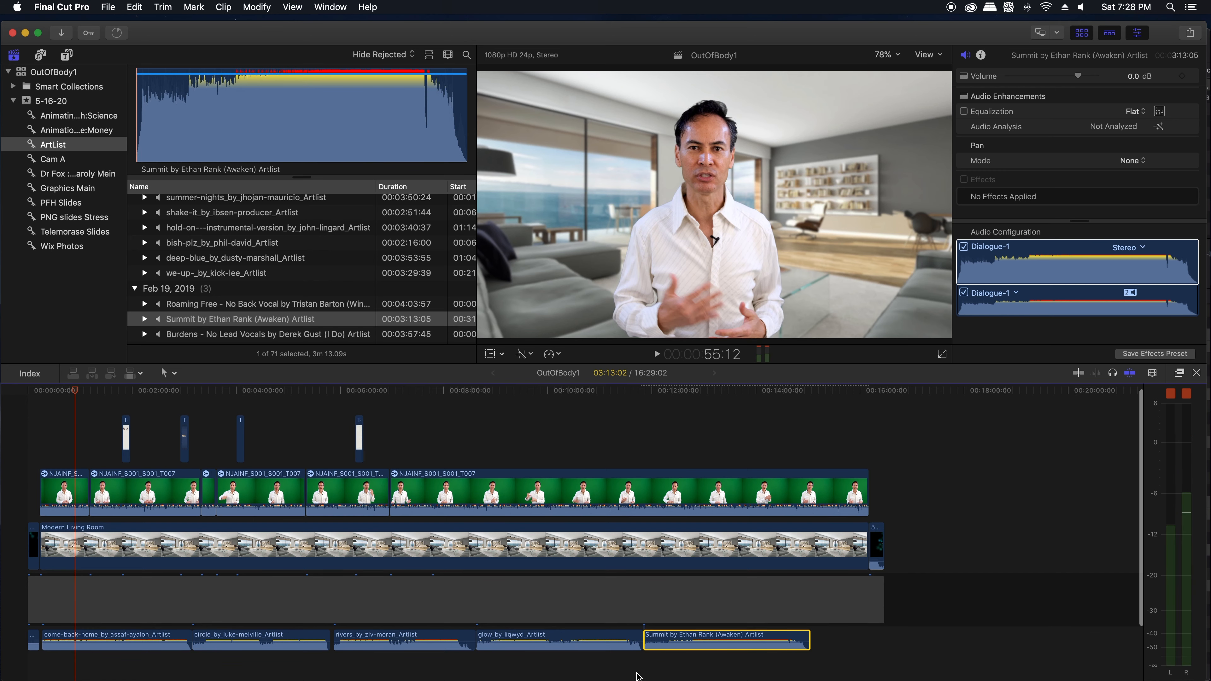
drag(674, 668, 123, 606)
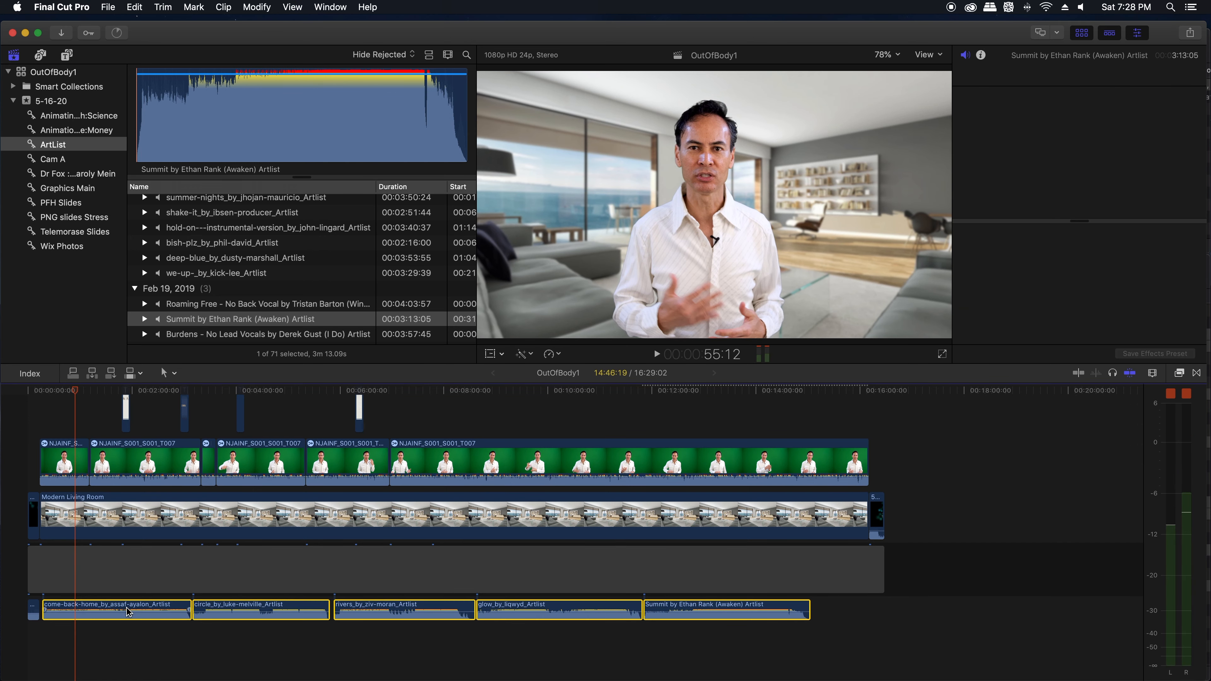
click(1131, 77)
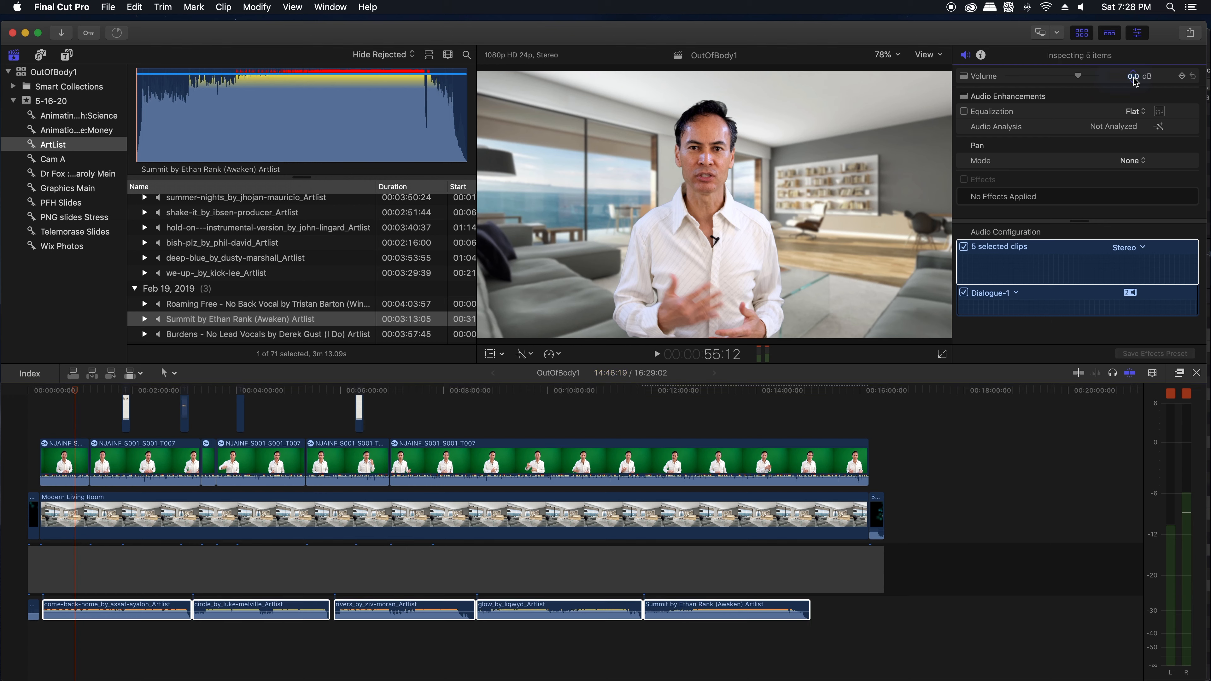
text(-24)
key(Return)
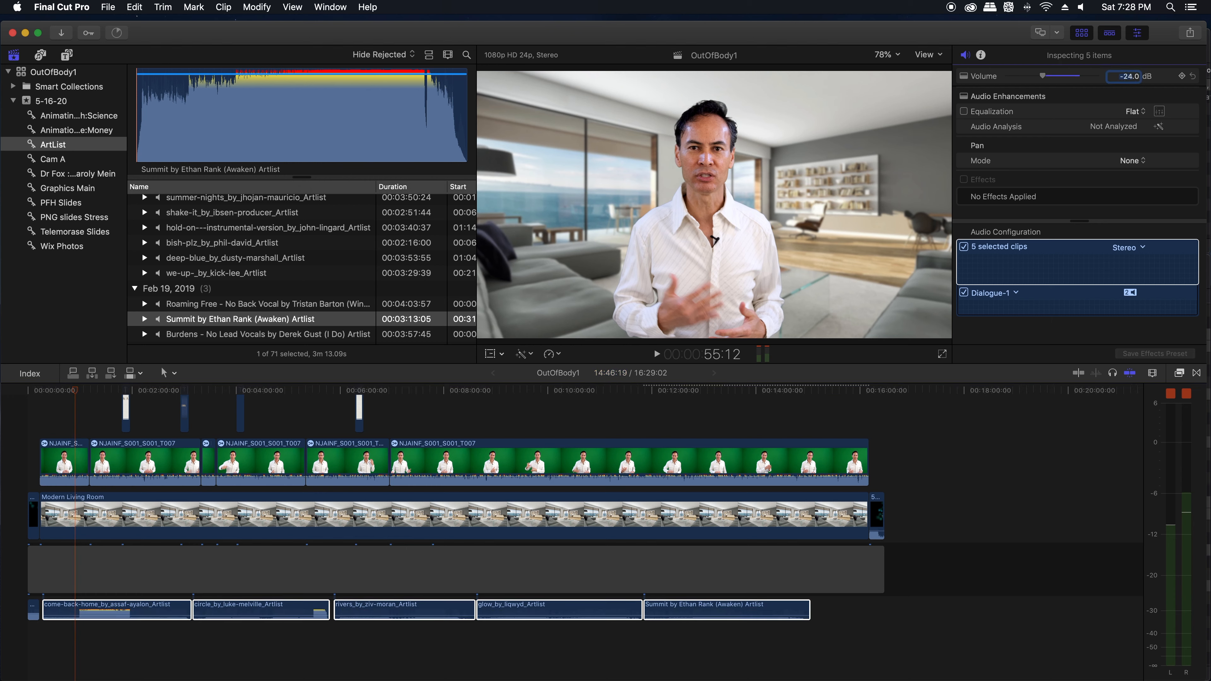
click(72, 426)
key(space)
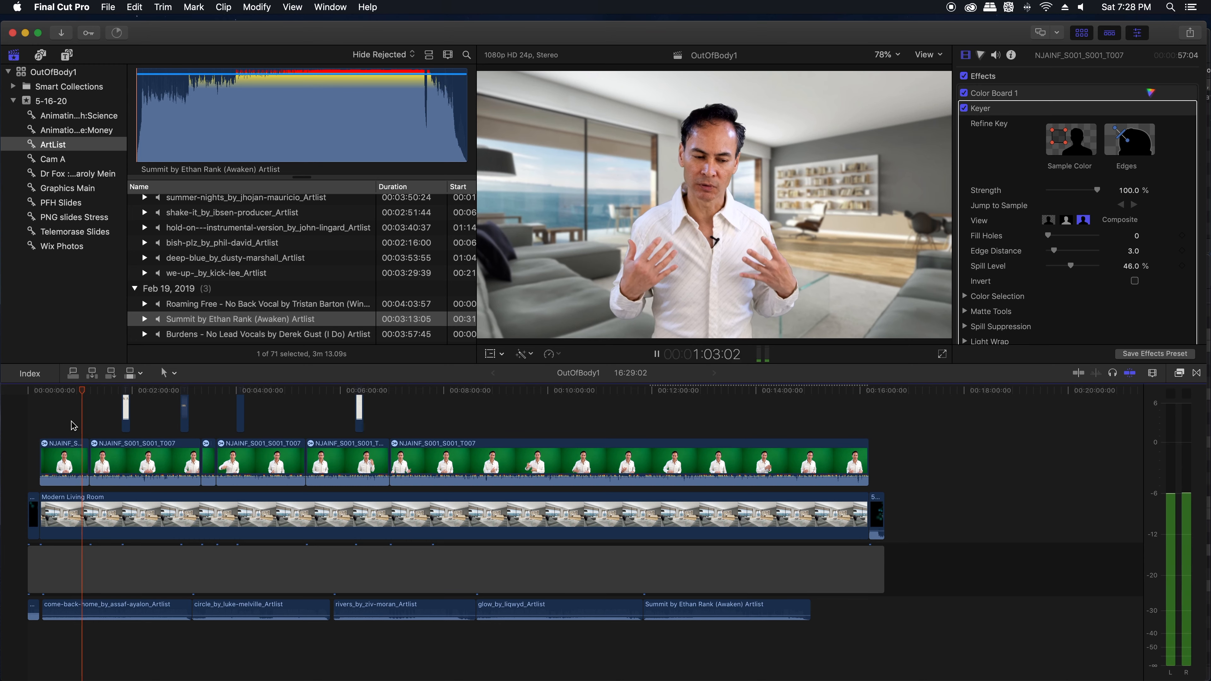
Step: Set the volume of the closing animation at the end of the timeline to -2 dB and play it to check the level
click(865, 408)
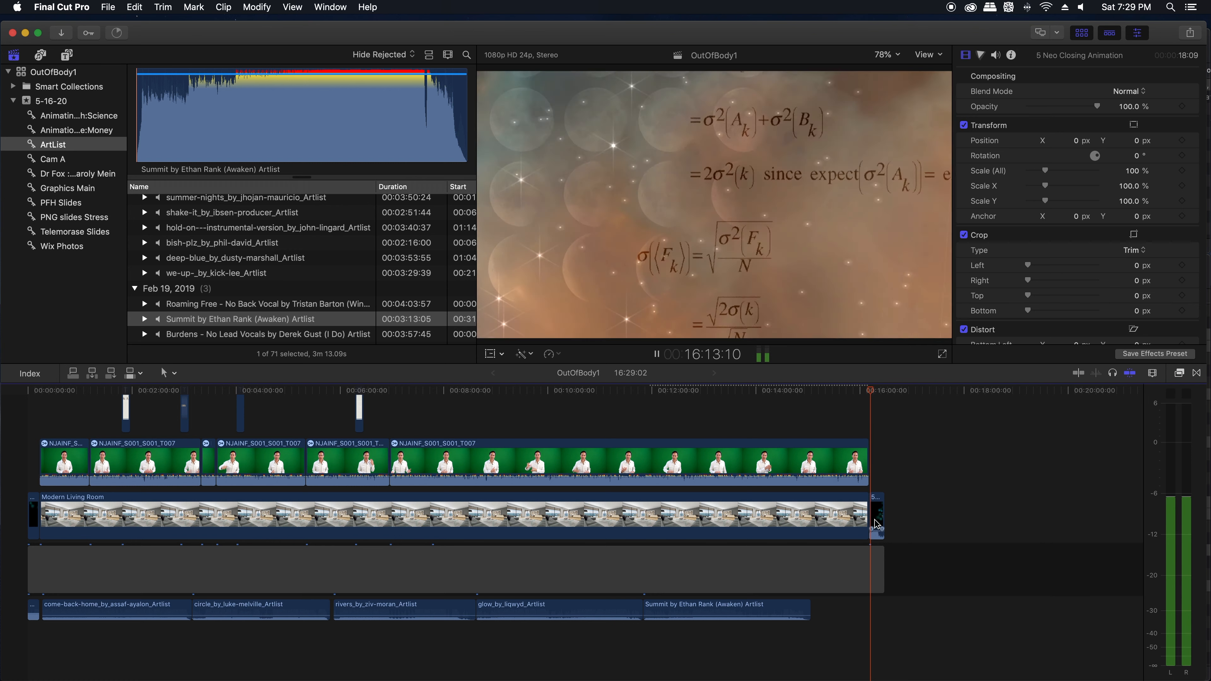
key(space)
click(880, 517)
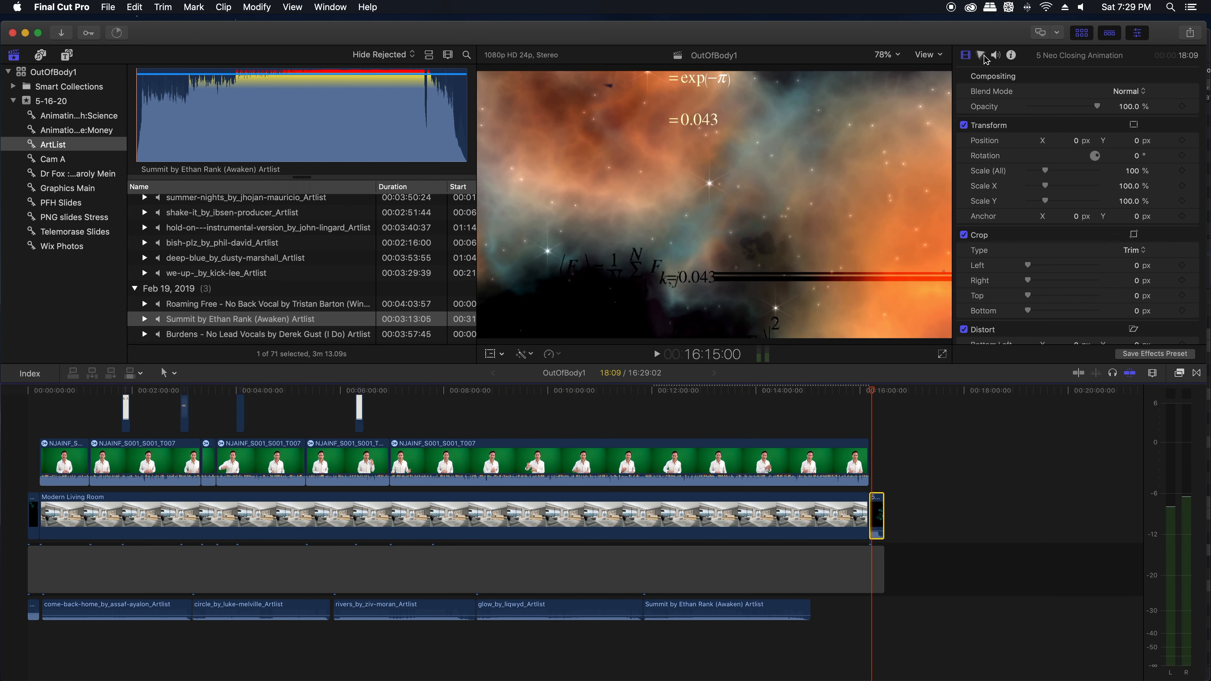
click(996, 56)
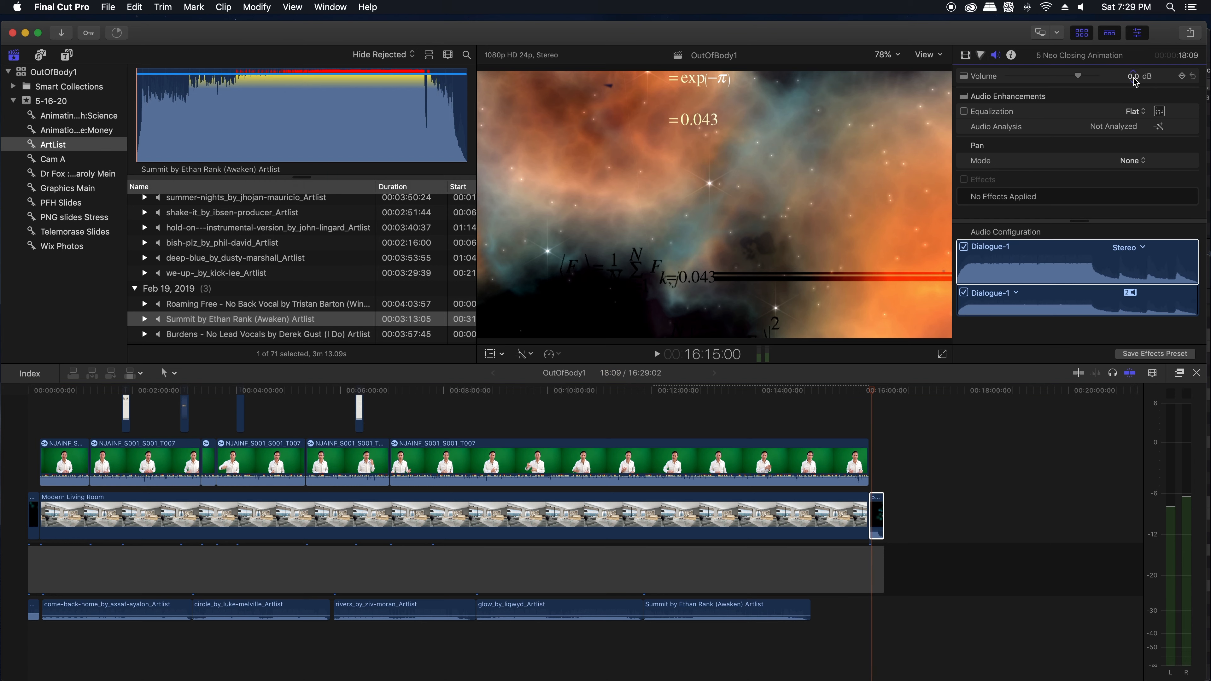
click(1134, 79)
key(Return)
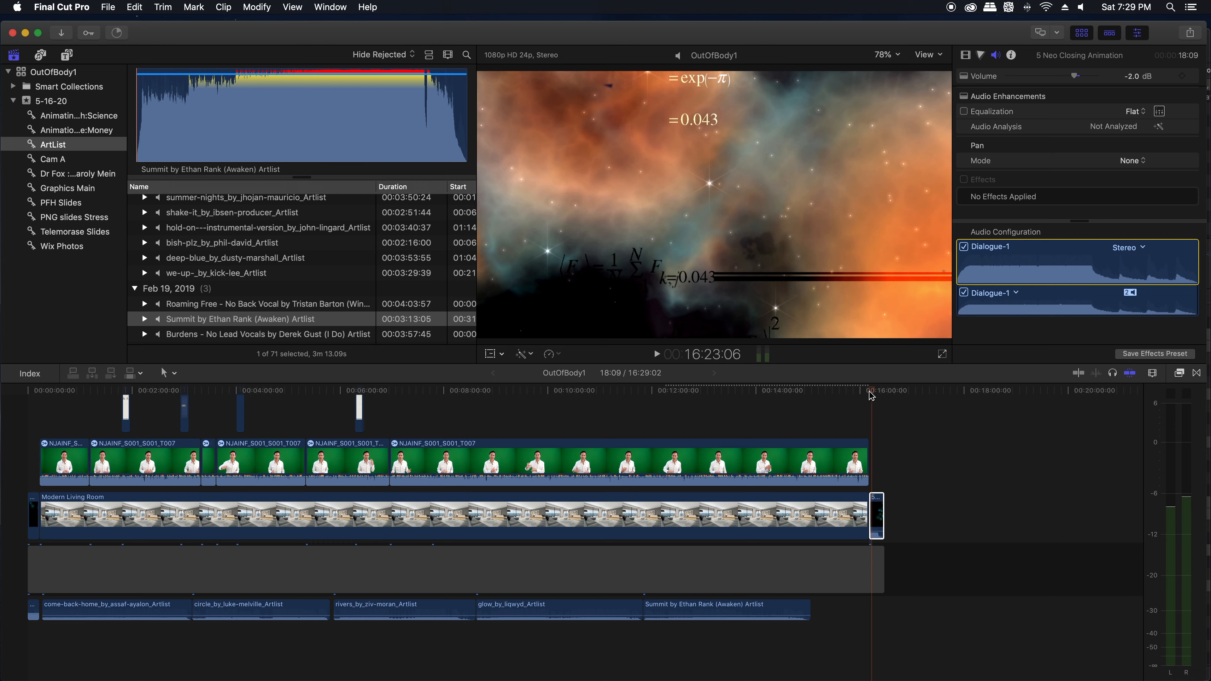
key(space)
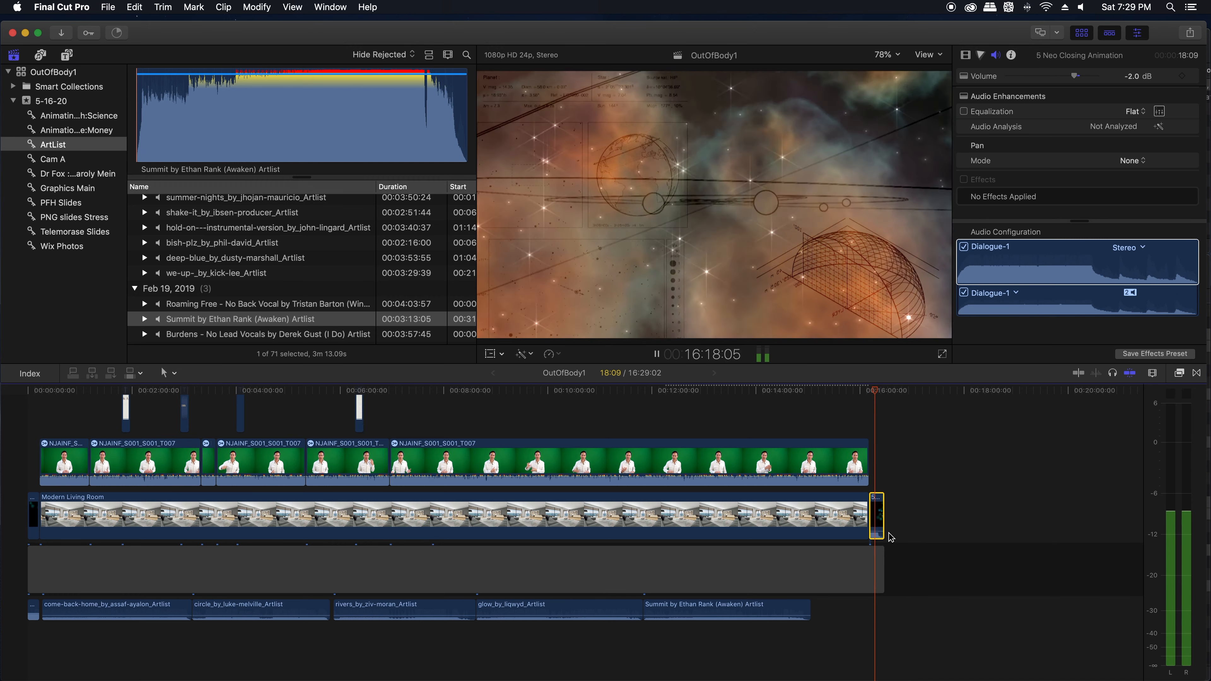
key(space)
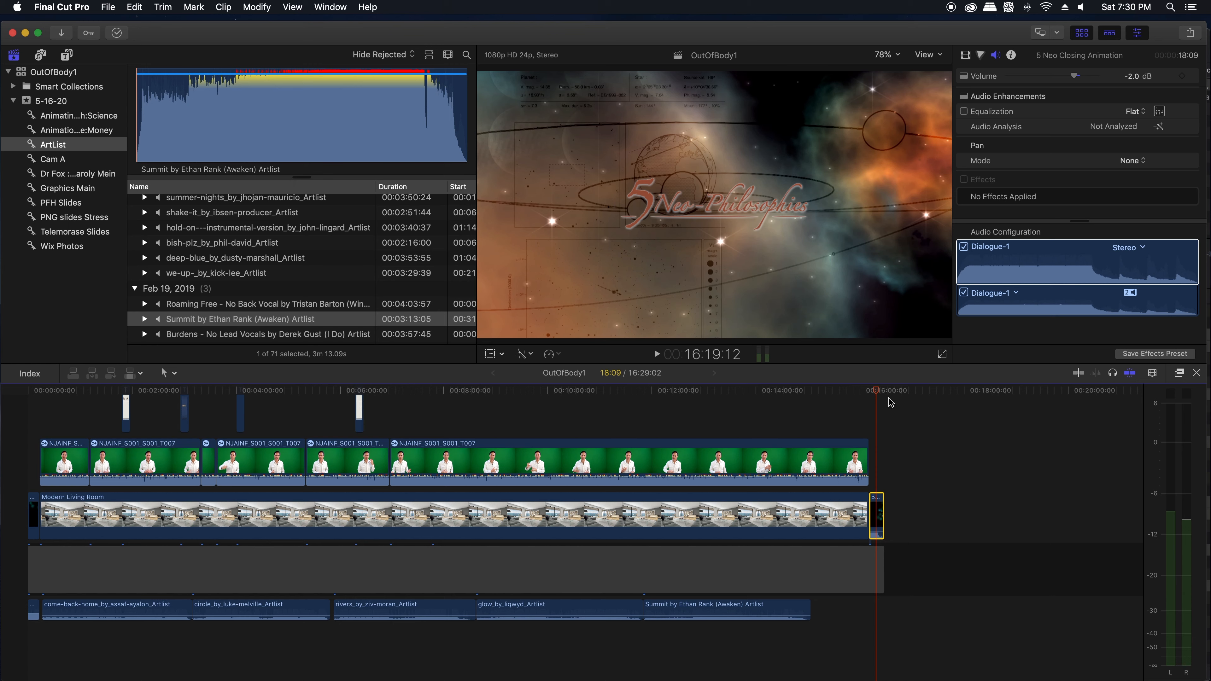
Step: Start a Master File export of the project and show its format and codec settings
click(1193, 35)
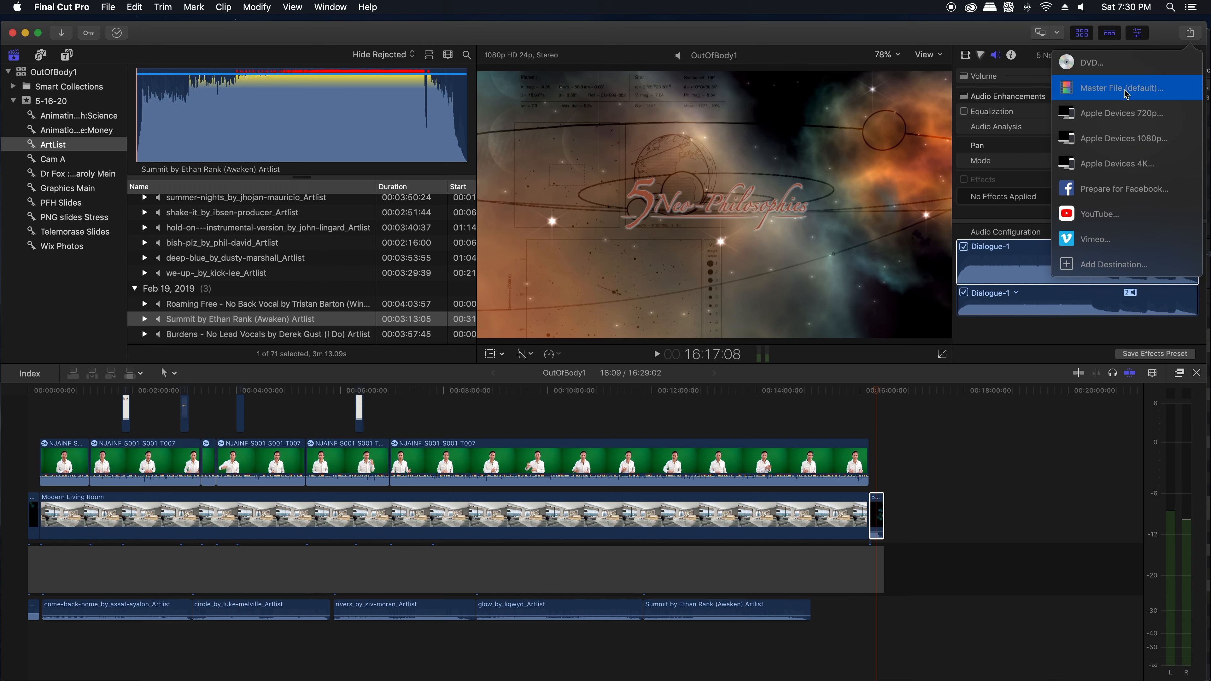
click(1066, 89)
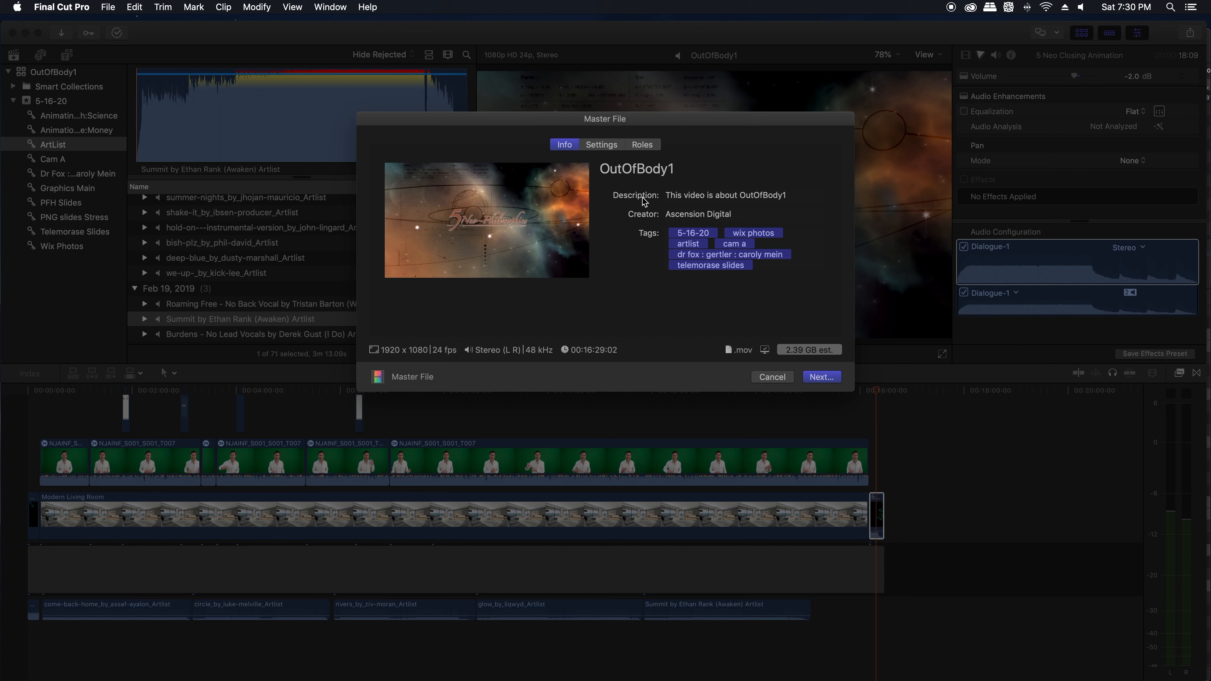
click(606, 146)
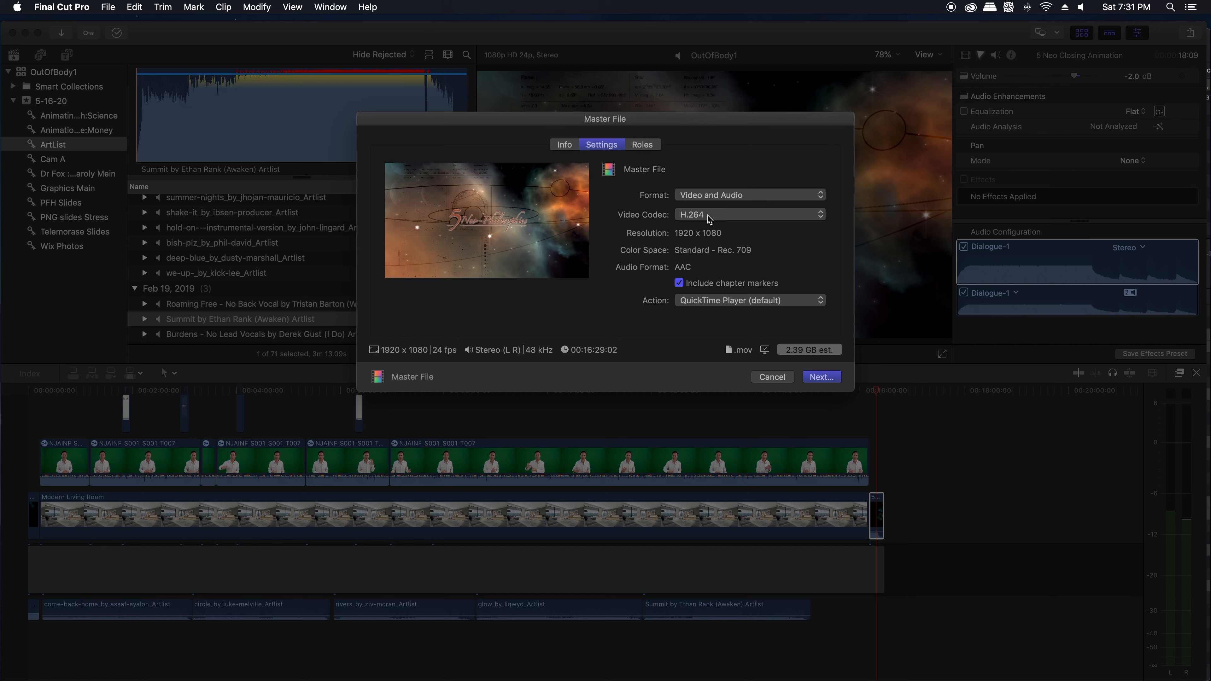
Step: Try Apple ProRes 422 as the export's video codec, and return it to H.264
click(709, 215)
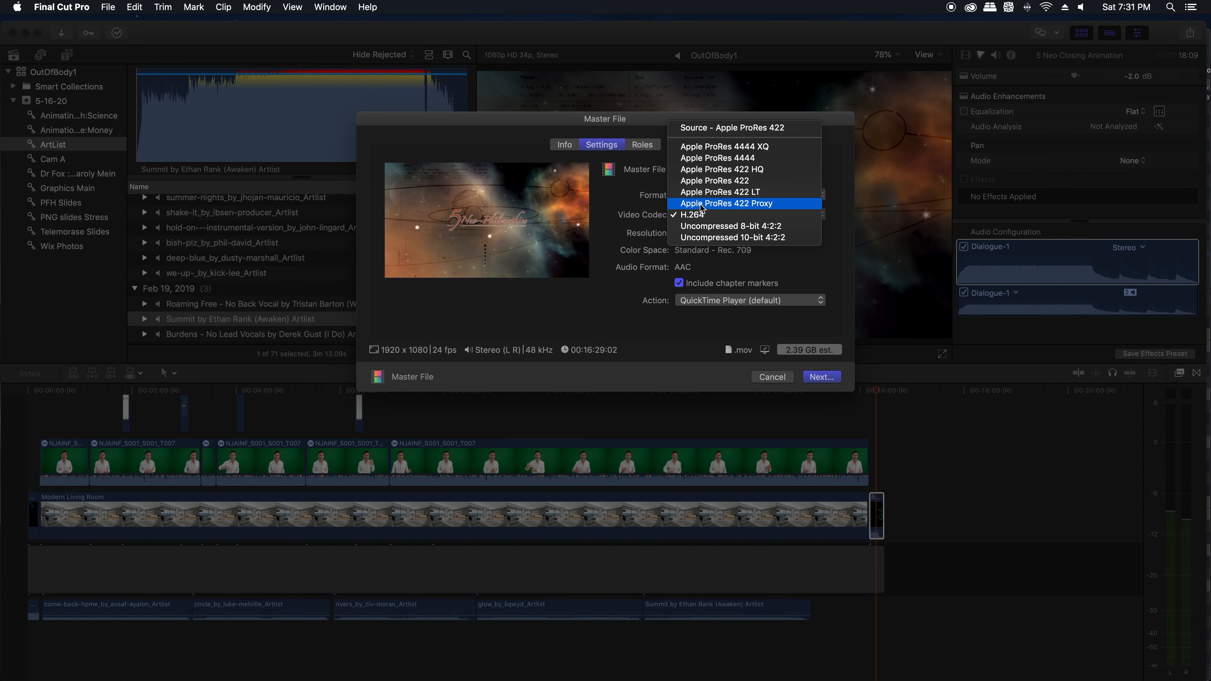
click(715, 181)
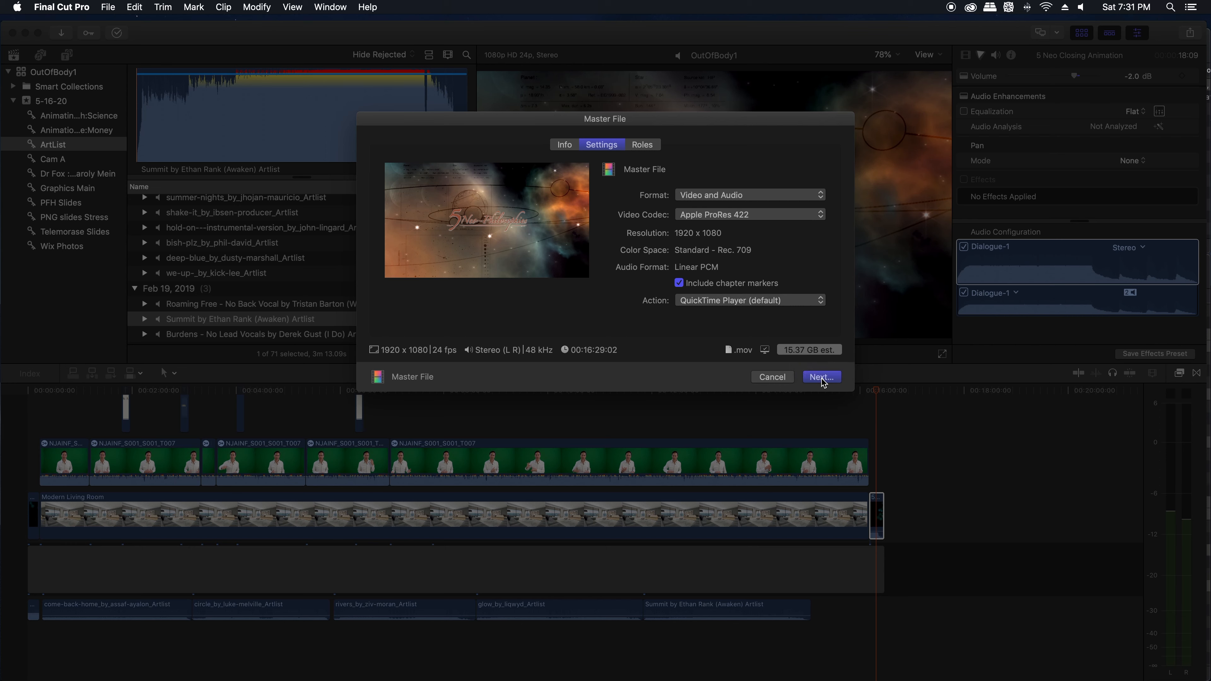
click(718, 220)
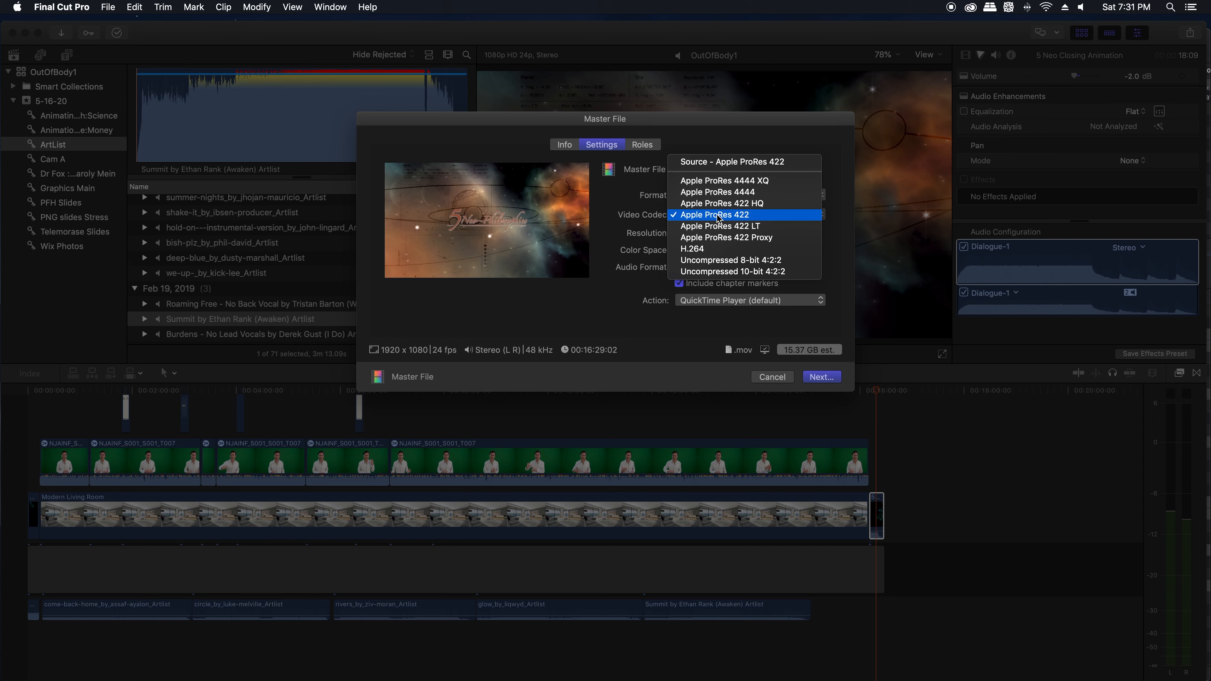
click(715, 250)
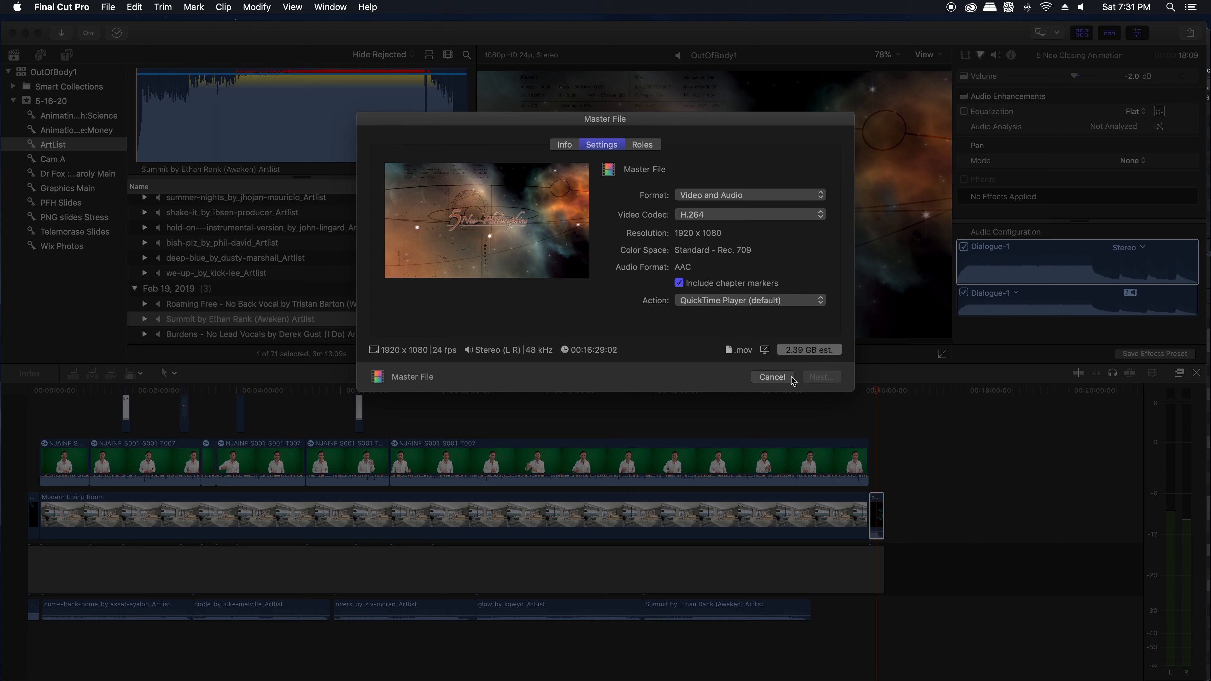
Step: Save the exported master file to the Desktop as OutOfBody1
click(821, 378)
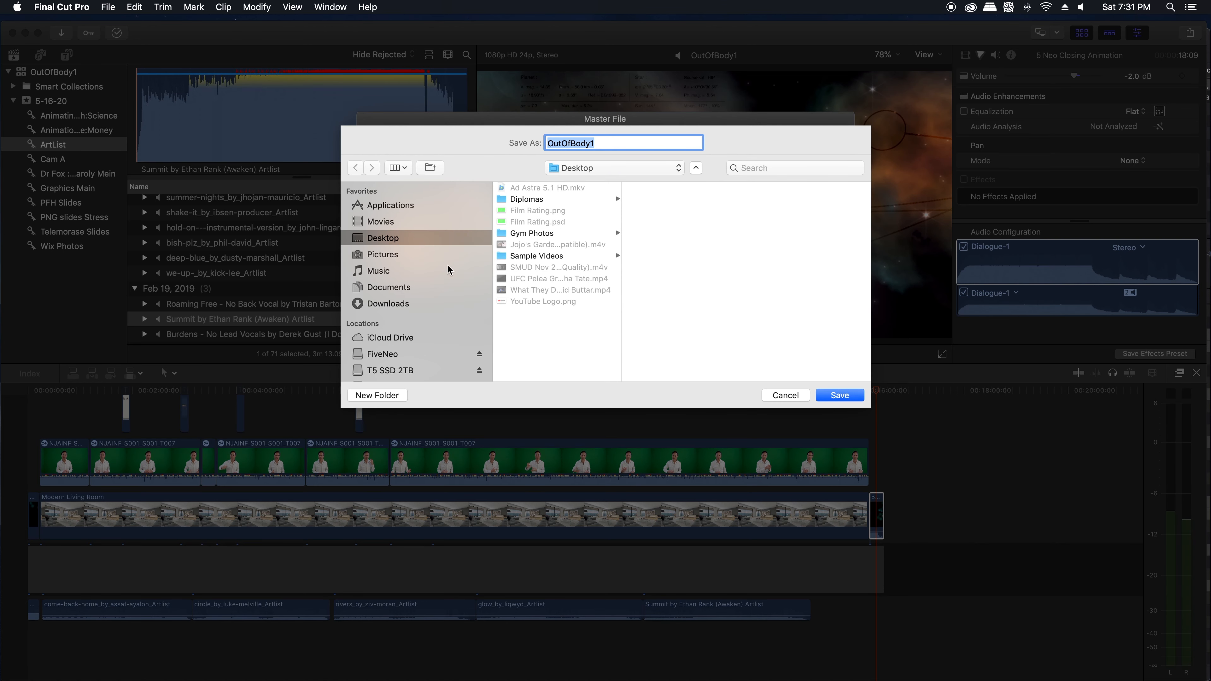
click(839, 394)
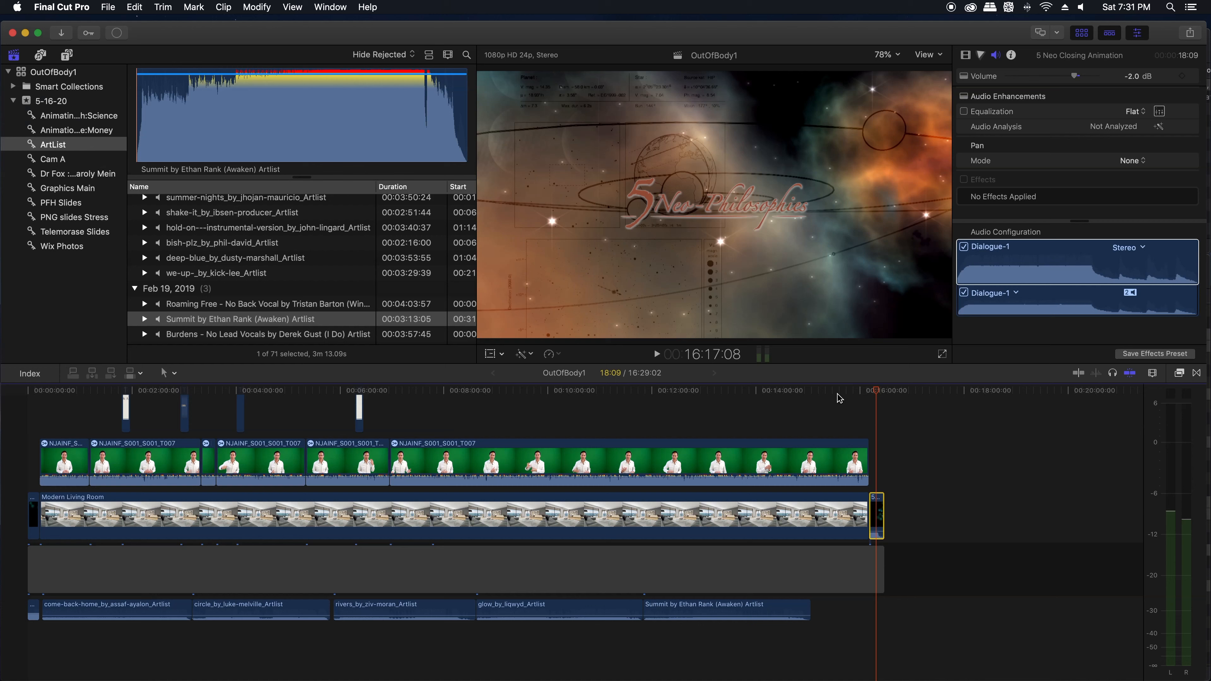